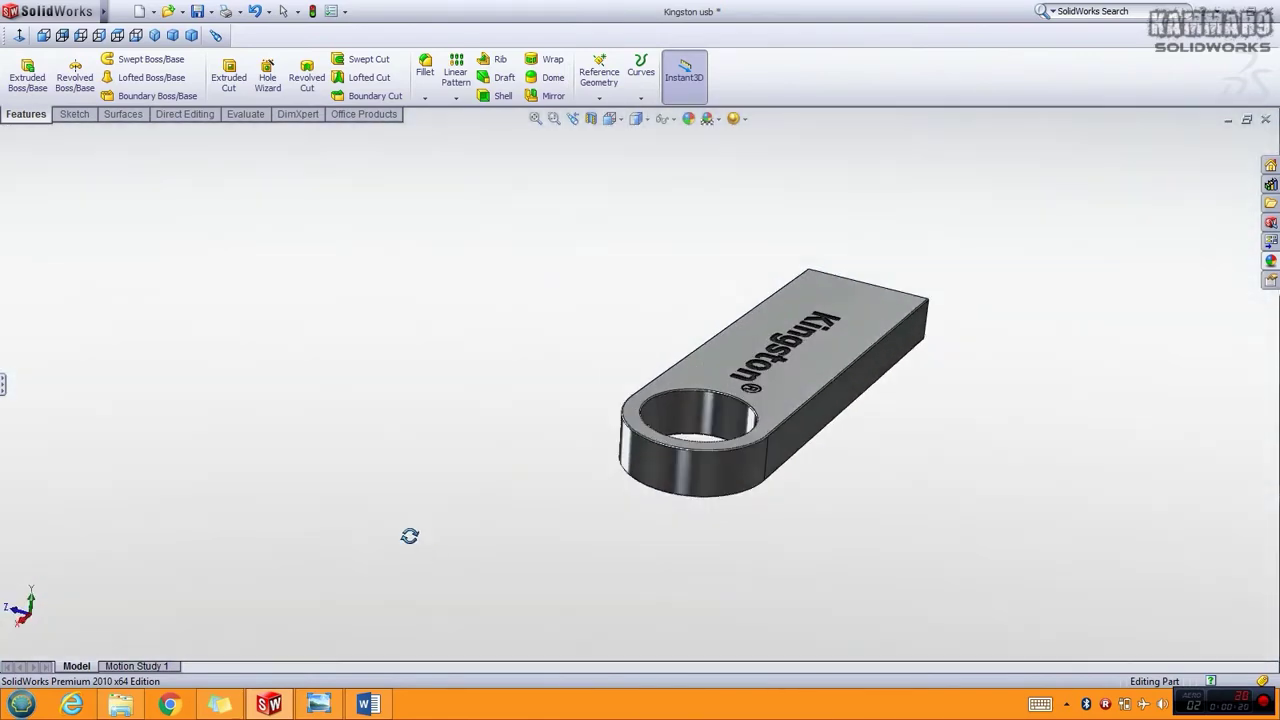
# - Switch to the photo viewer, examine the reference photo of the Kingston USB drive up close, and return to SolidWorks to compare its shape with the model
pyautogui.moveTo(751, 234); pyautogui.dragTo(487, 440, button='middle')
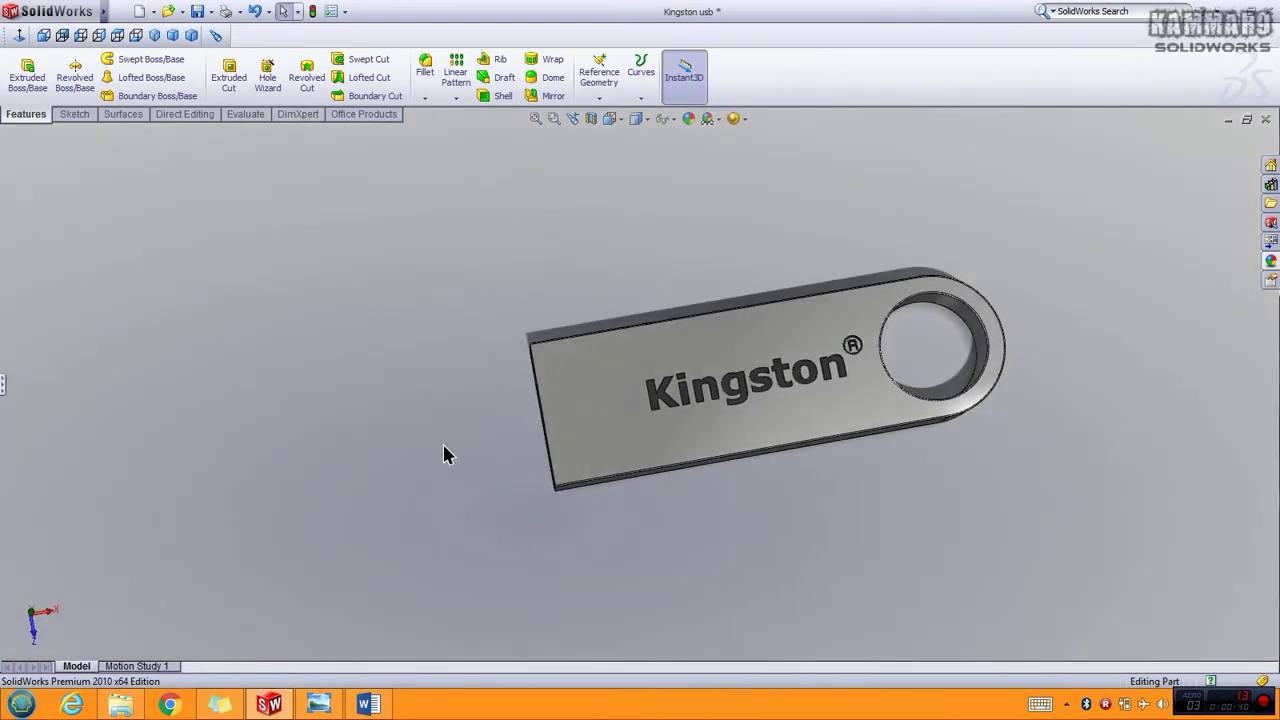
pyautogui.click(318, 704)
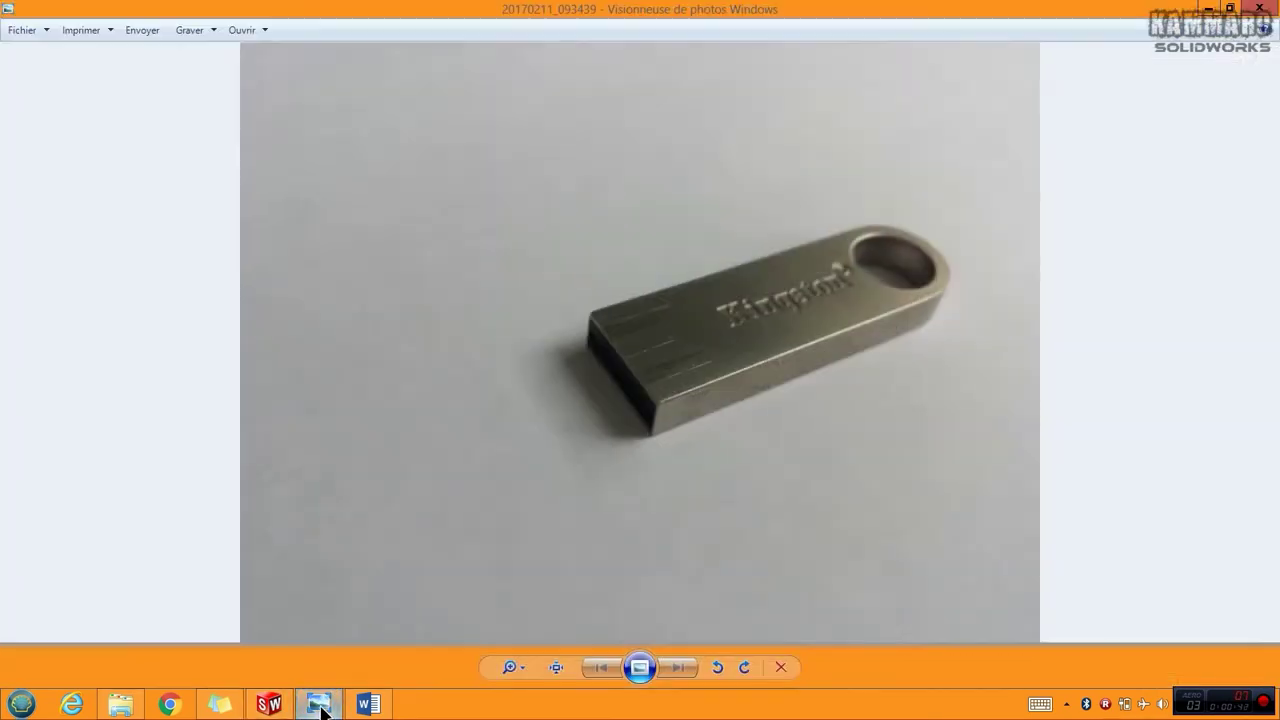
pyautogui.scroll(4, 851, 354)
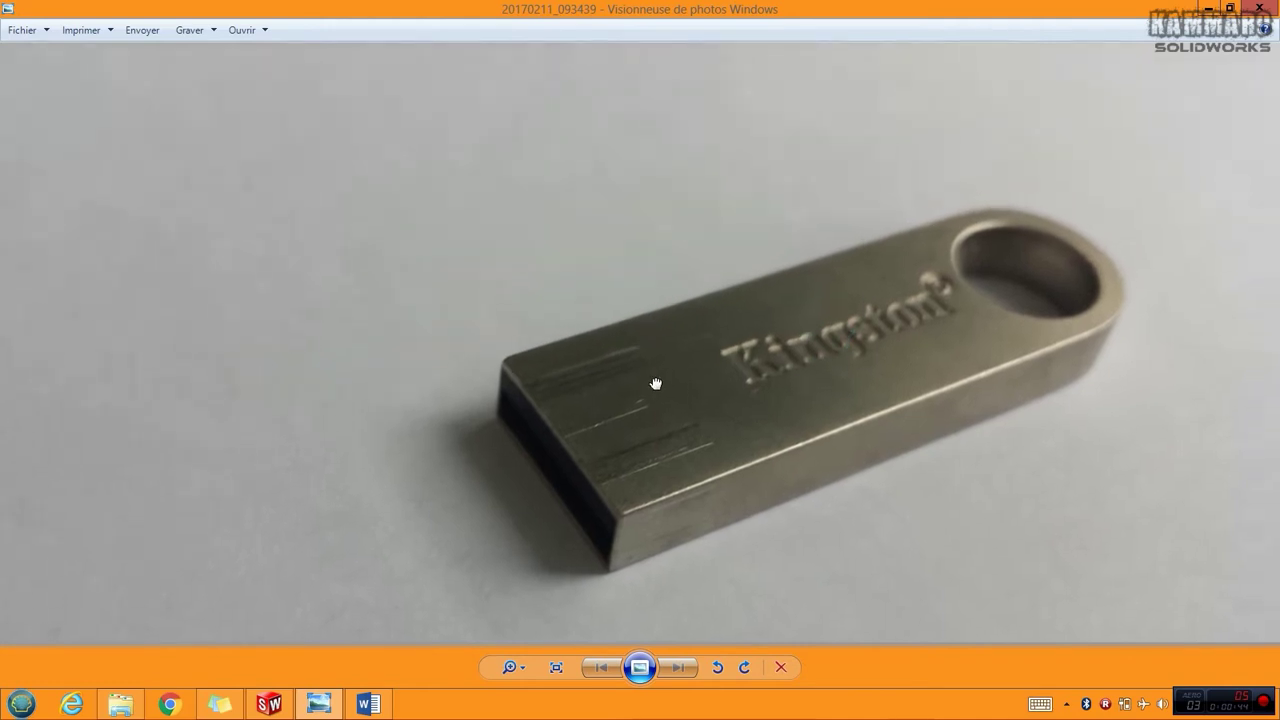
pyautogui.scroll(-2, 895, 330)
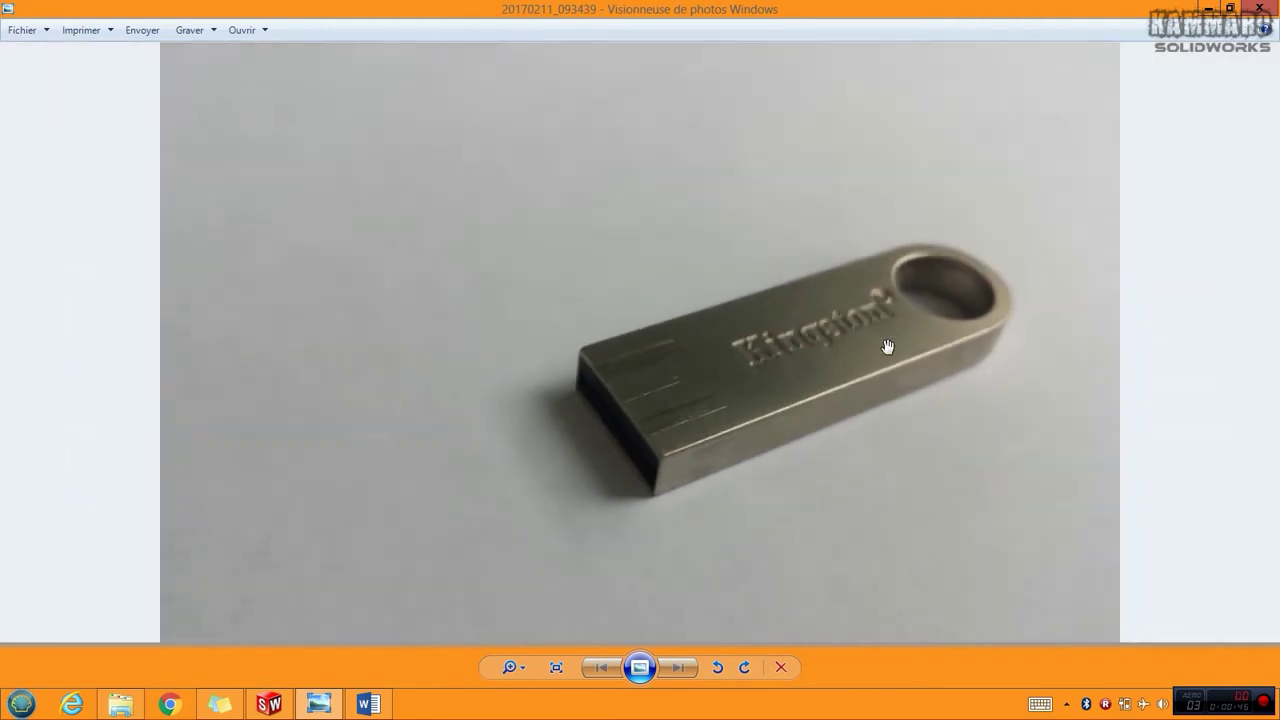
pyautogui.scroll(-1, 813, 405)
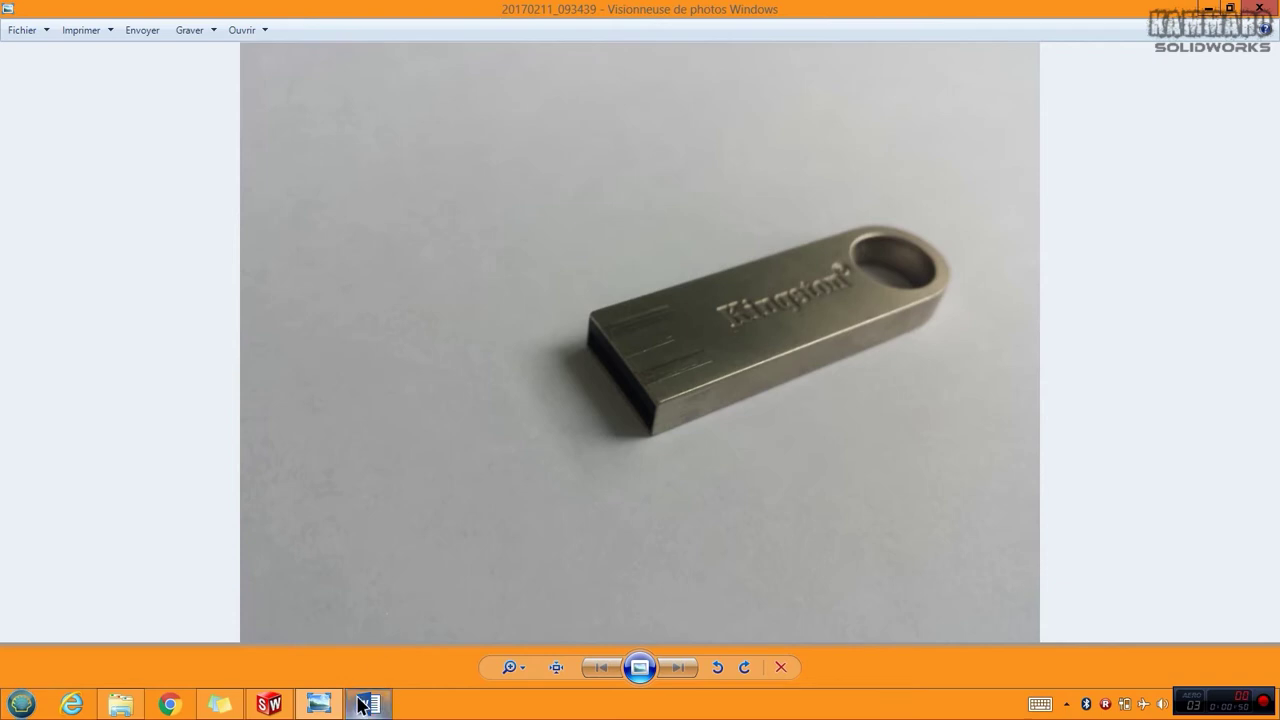
pyautogui.click(270, 705)
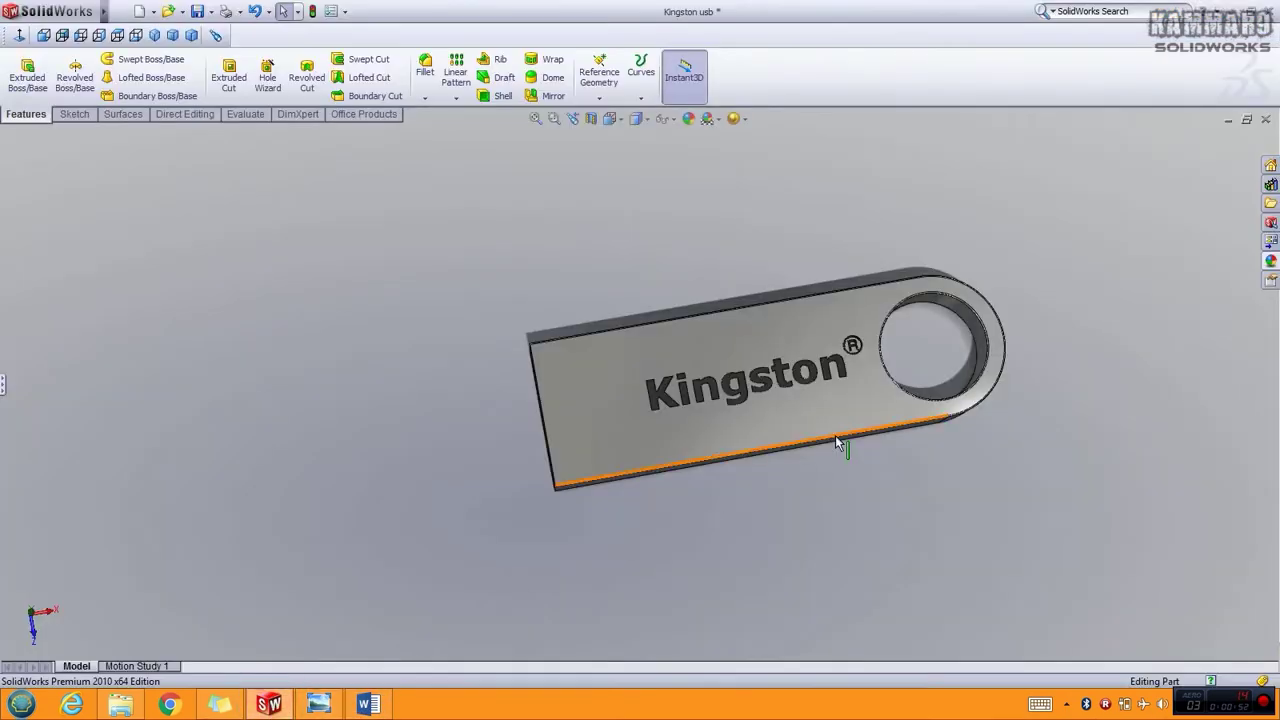
pyautogui.scroll(-2, 573, 360)
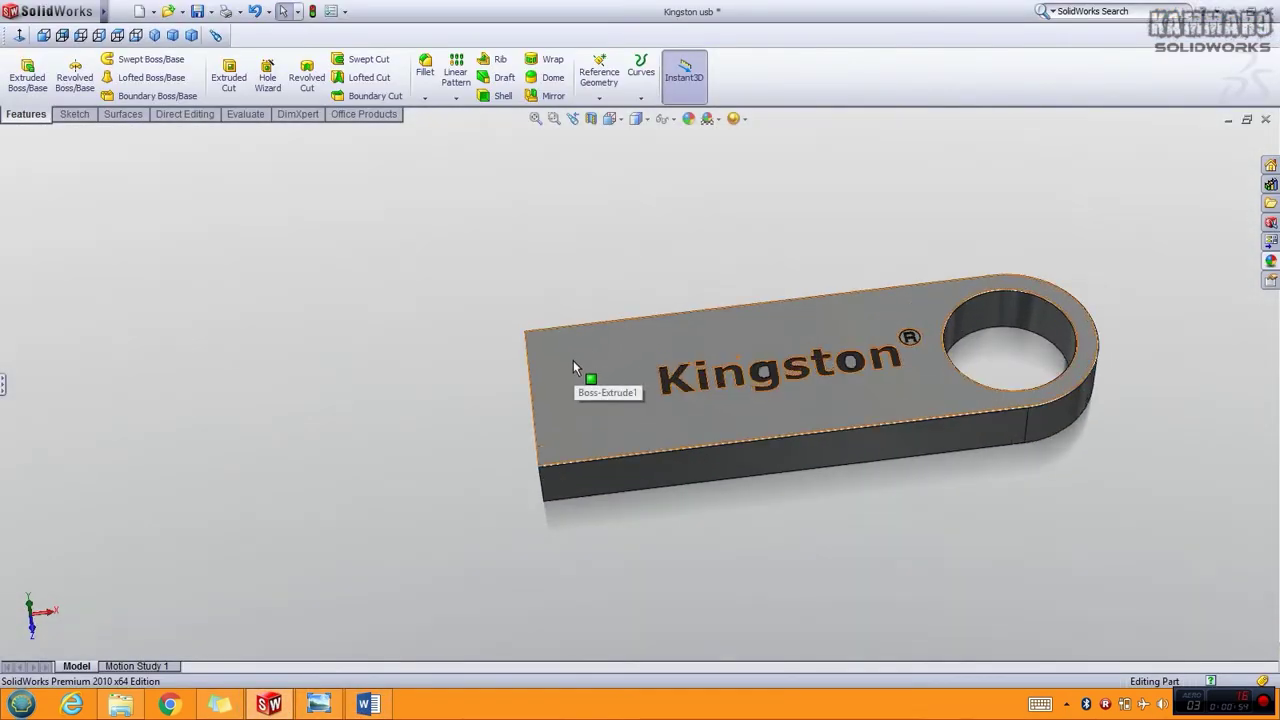
# - Review the USB drive's feature tree, checking Boss-Extrude1, Cut-Extrude1, Fillet1 and Boss-Extrude2 against the model from several angles
pyautogui.click(2, 386)
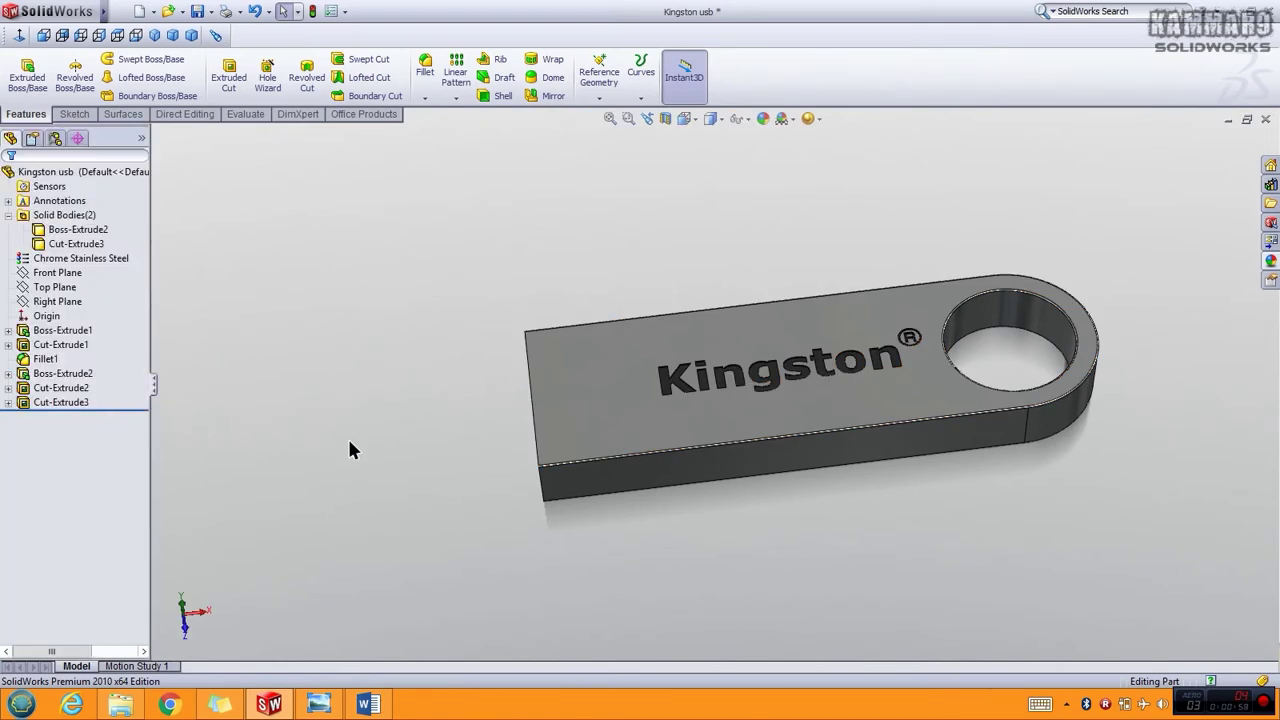
pyautogui.moveTo(349, 450); pyautogui.dragTo(521, 407, button='middle')
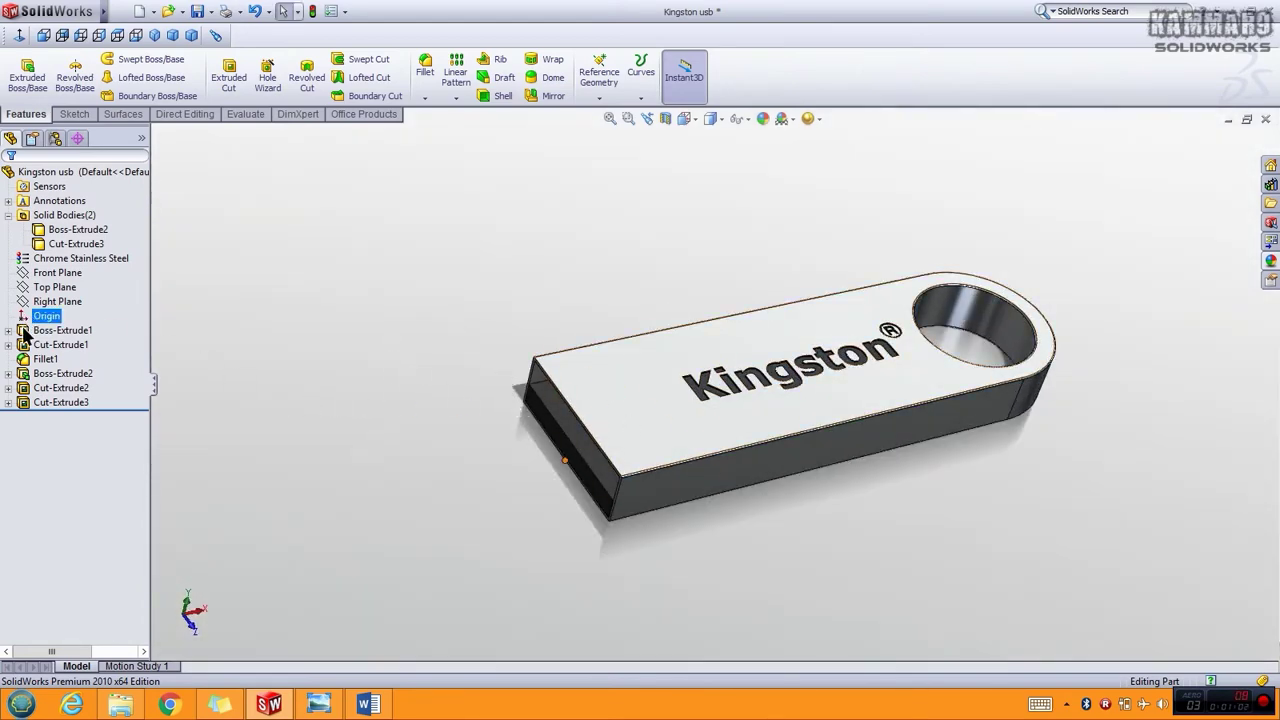
pyautogui.moveTo(743, 446); pyautogui.dragTo(560, 420, button='middle')
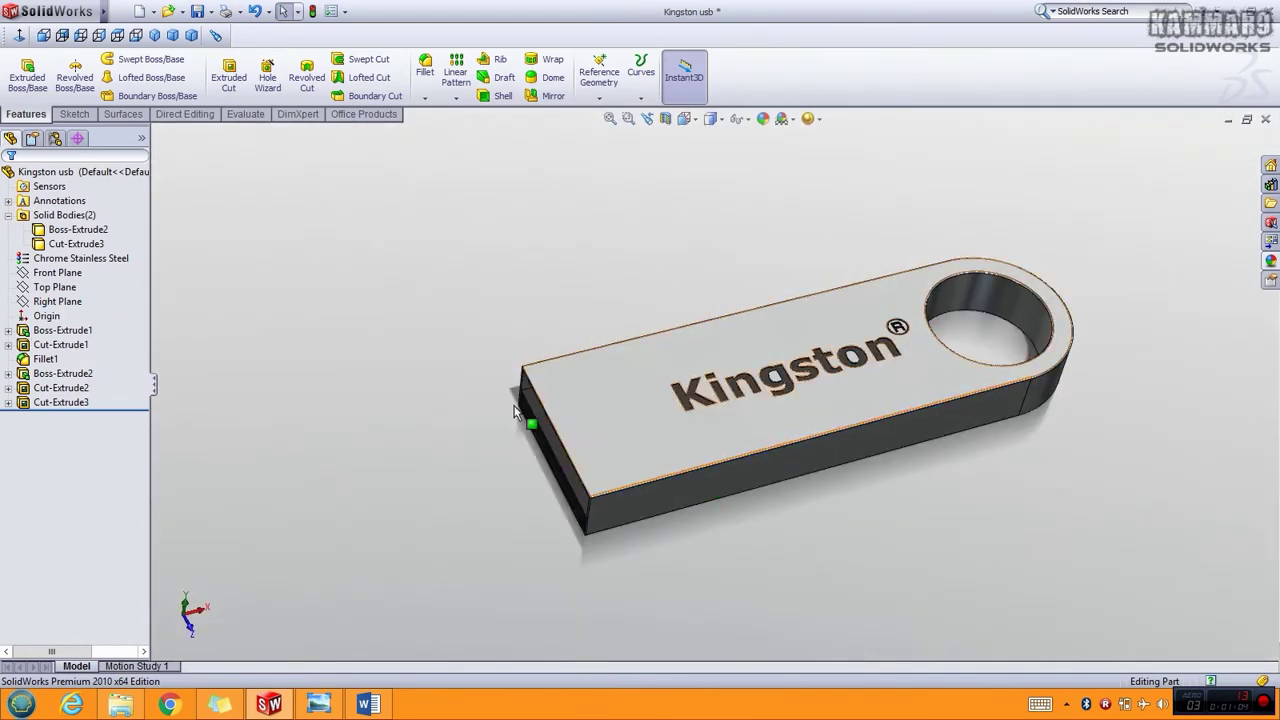
pyautogui.click(54, 331)
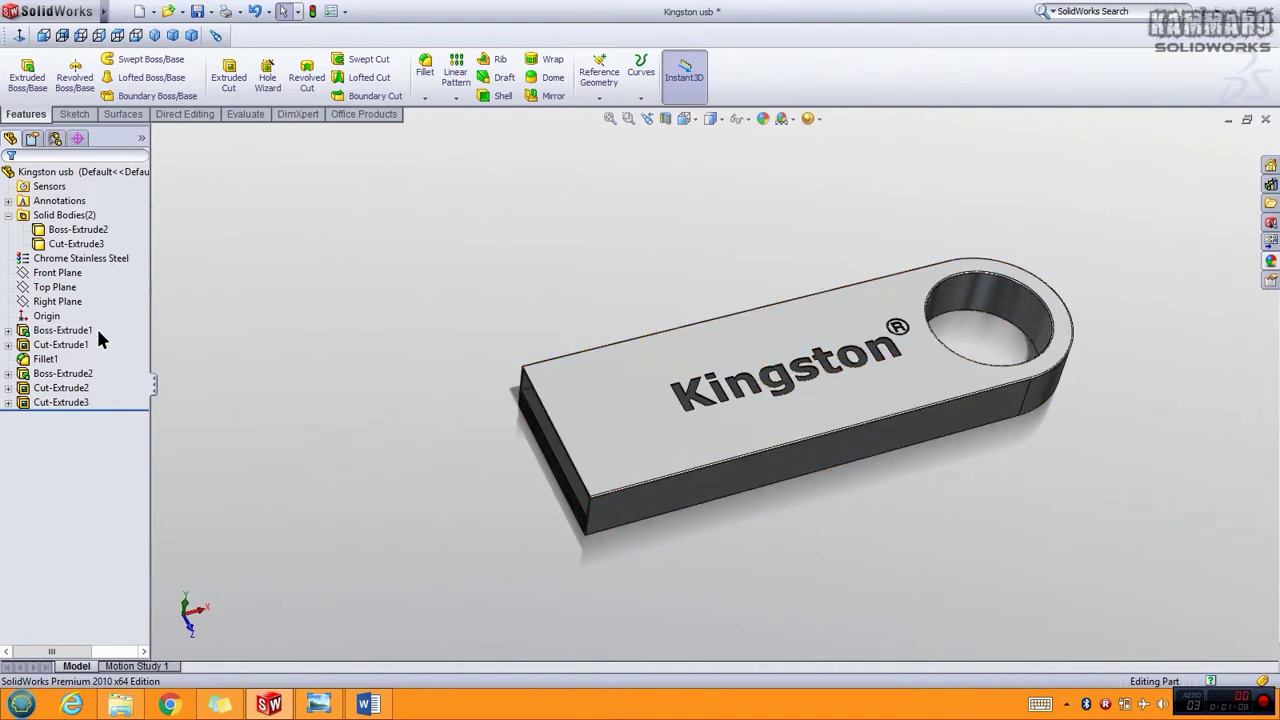
pyautogui.click(73, 346)
pyautogui.click(37, 361)
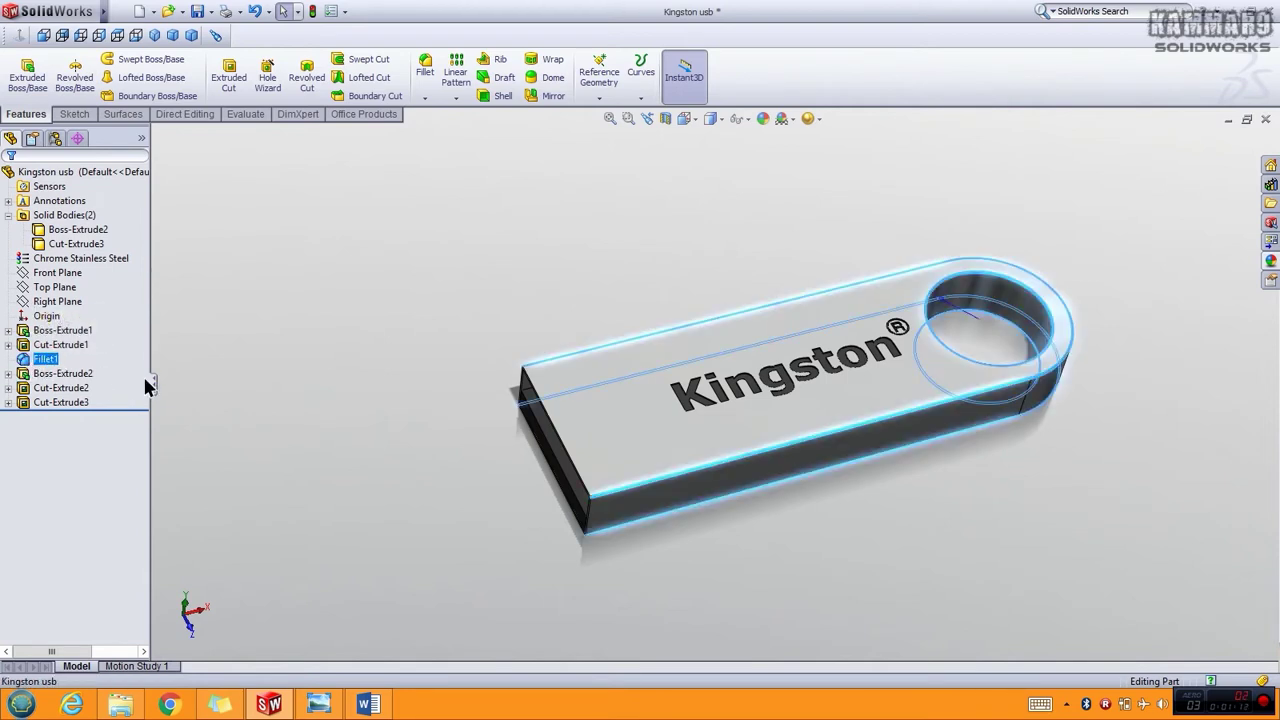
pyautogui.click(243, 391)
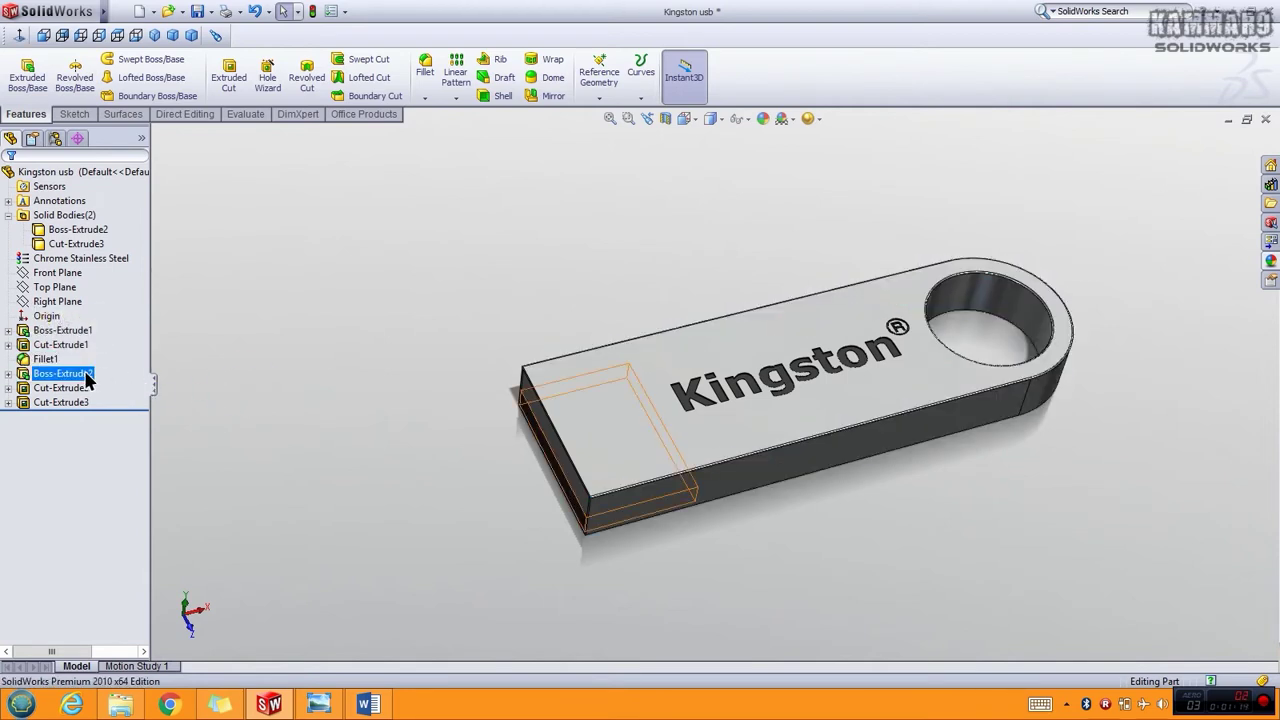
pyautogui.moveTo(279, 398); pyautogui.dragTo(633, 380, button='middle')
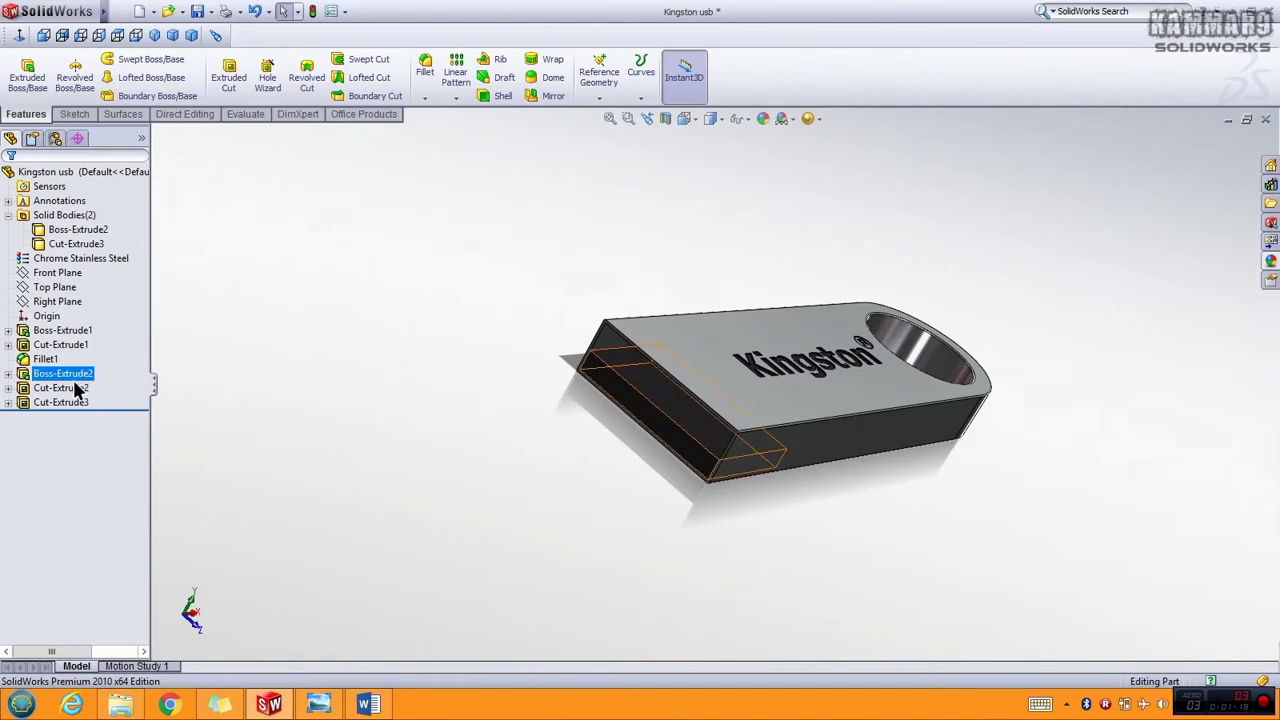
pyautogui.moveTo(600, 404); pyautogui.dragTo(514, 466, button='middle')
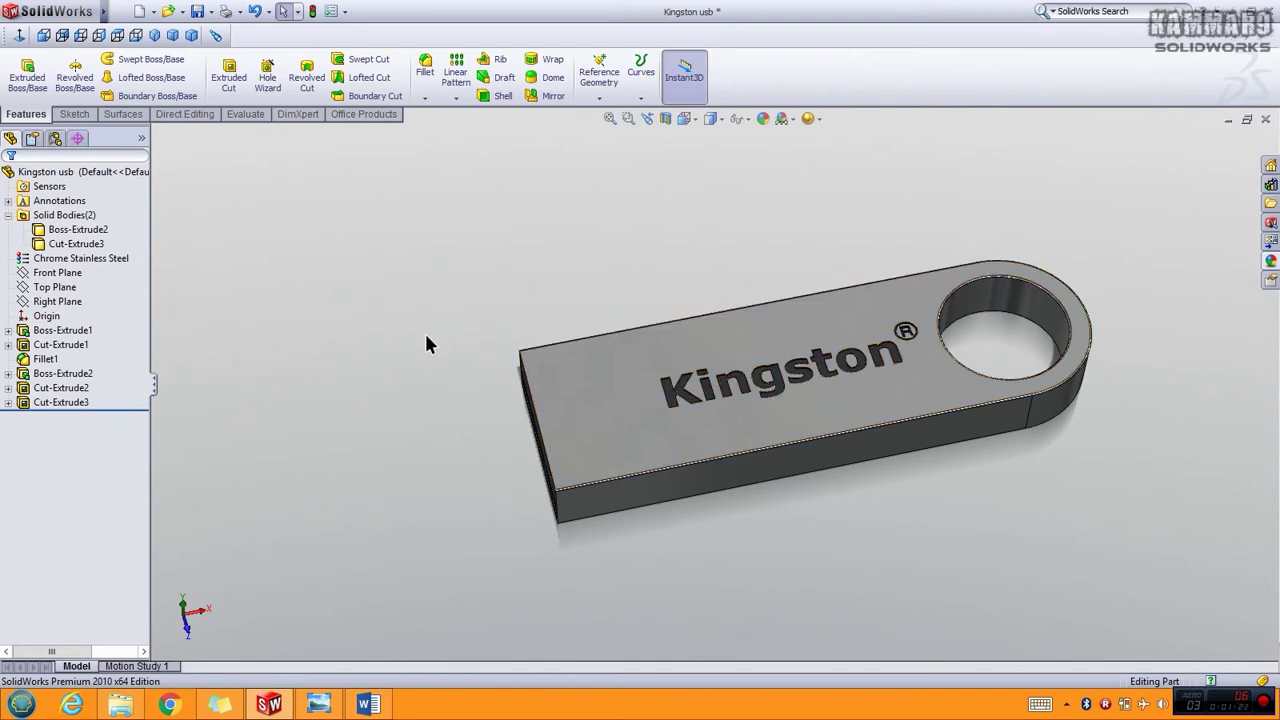
pyautogui.moveTo(424, 332)
pyautogui.mouseDown(button='middle')
pyautogui.moveTo(420, 250)
pyautogui.moveTo(423, 310)
pyautogui.mouseUp(button='middle')
pyautogui.scroll(-2, 408, 295)
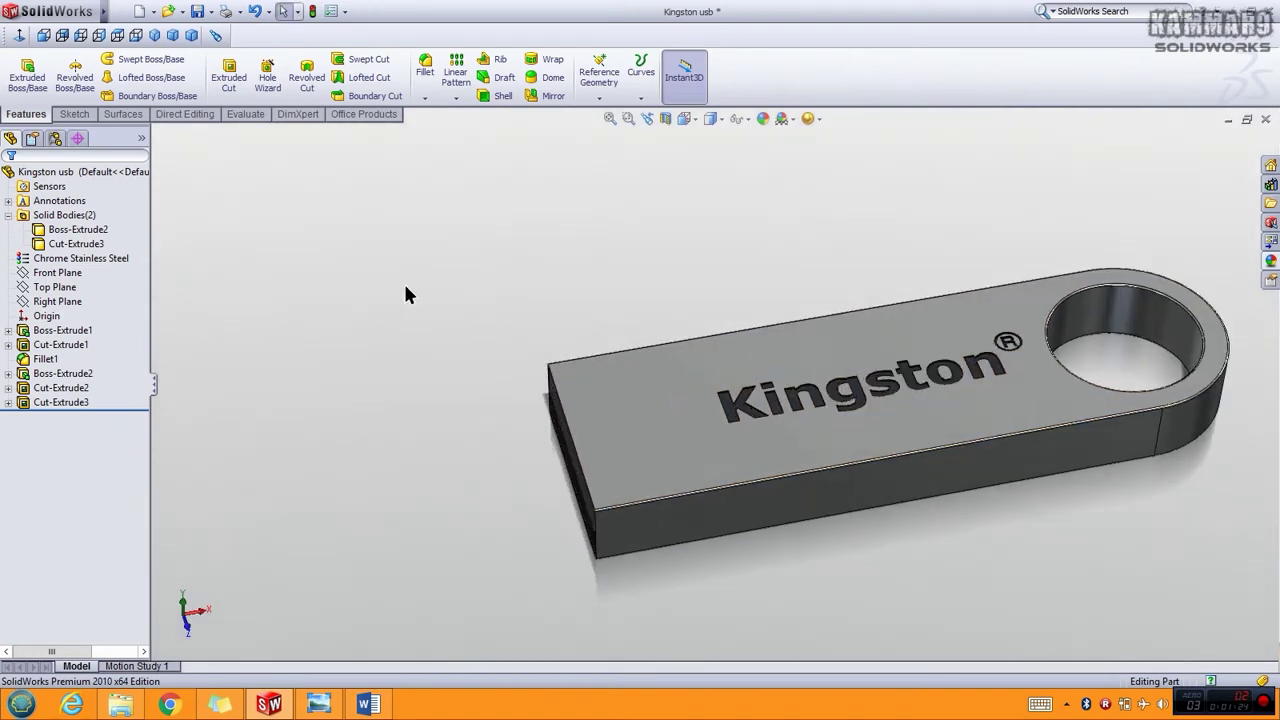
# - Examine the part's solid bodies Boss-Extrude2 and Cut-Extrude3 by highlighting them in the model
pyautogui.click(78, 246)
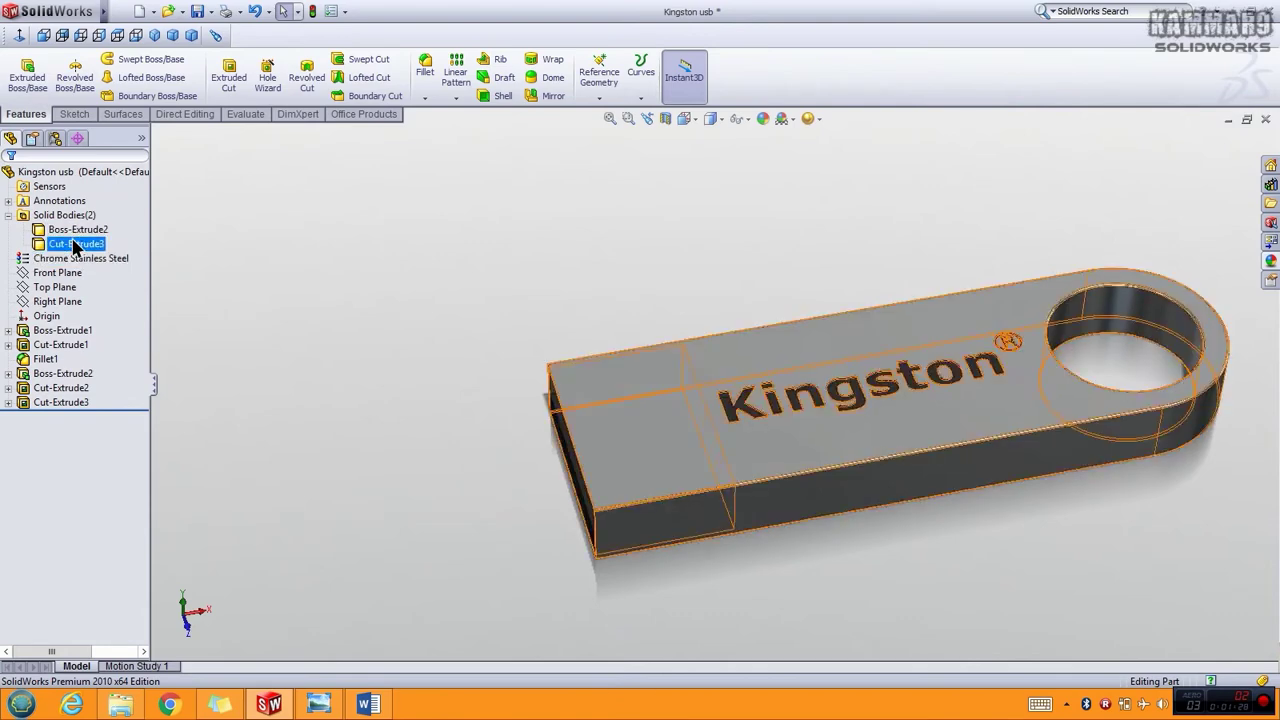
pyautogui.click(75, 233)
pyautogui.click(76, 244)
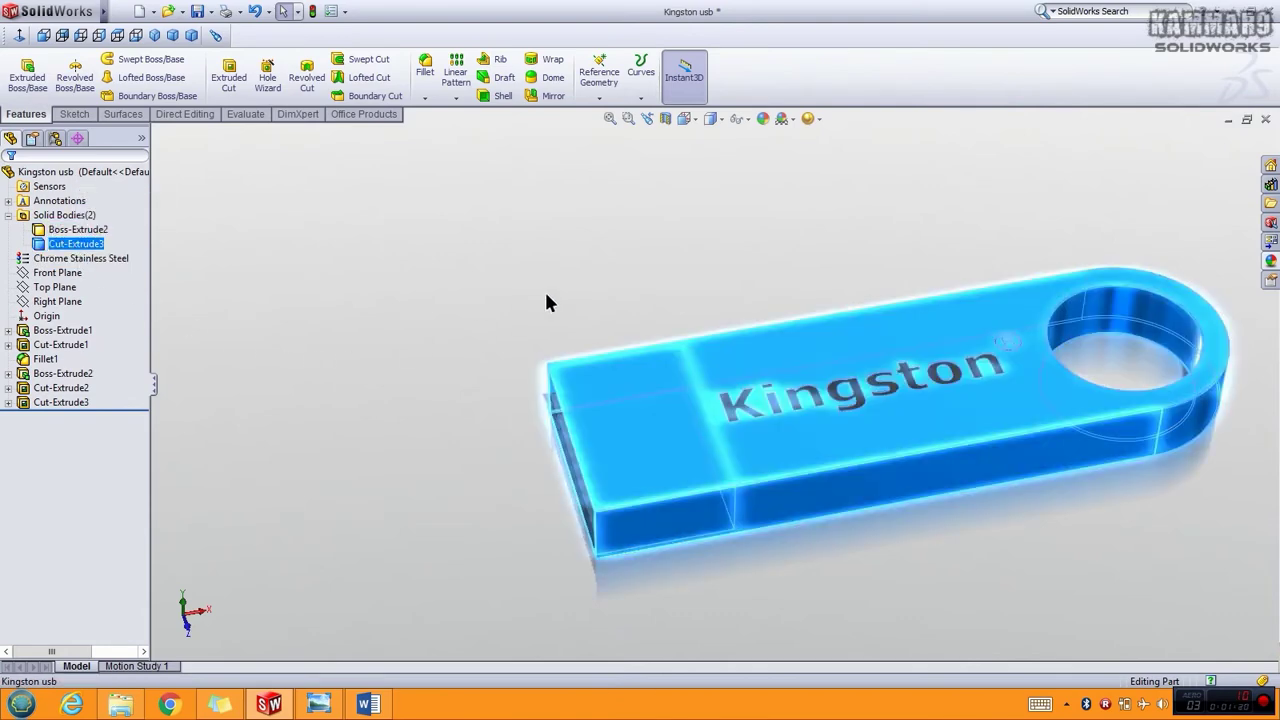
pyautogui.click(546, 302)
pyautogui.scroll(5, 648, 410)
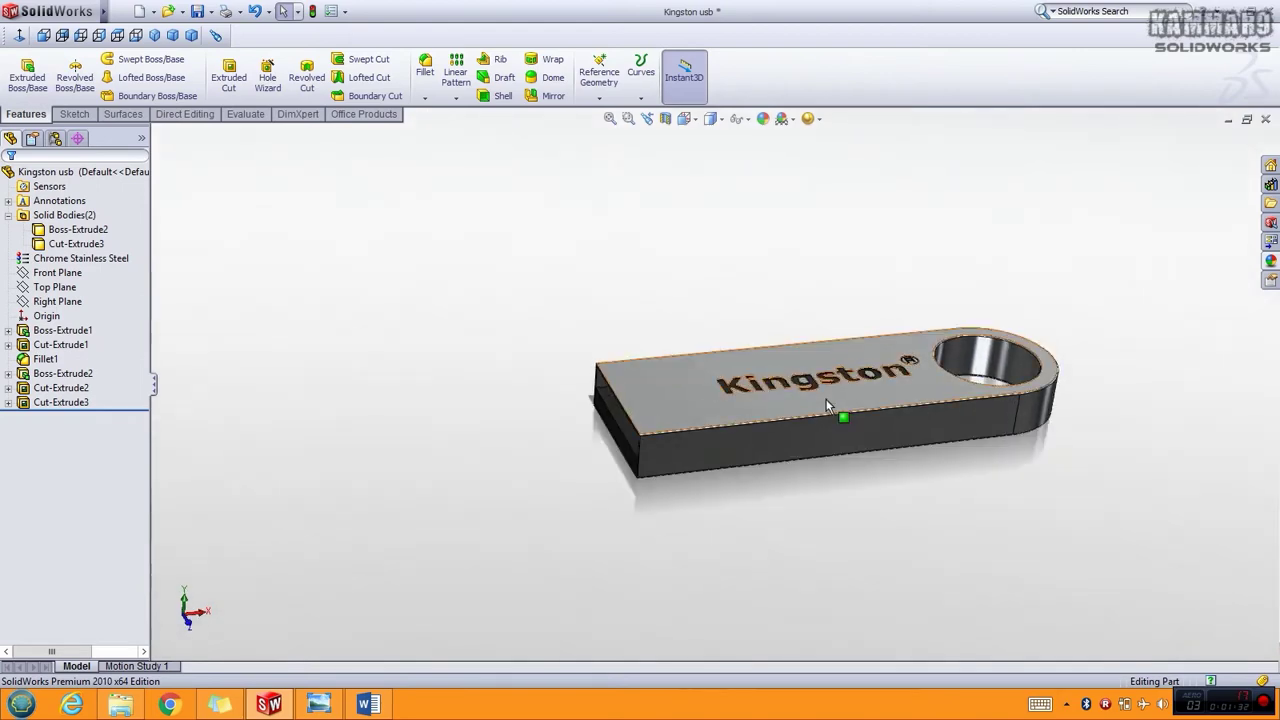
pyautogui.moveTo(826, 405); pyautogui.dragTo(690, 475, button='middle')
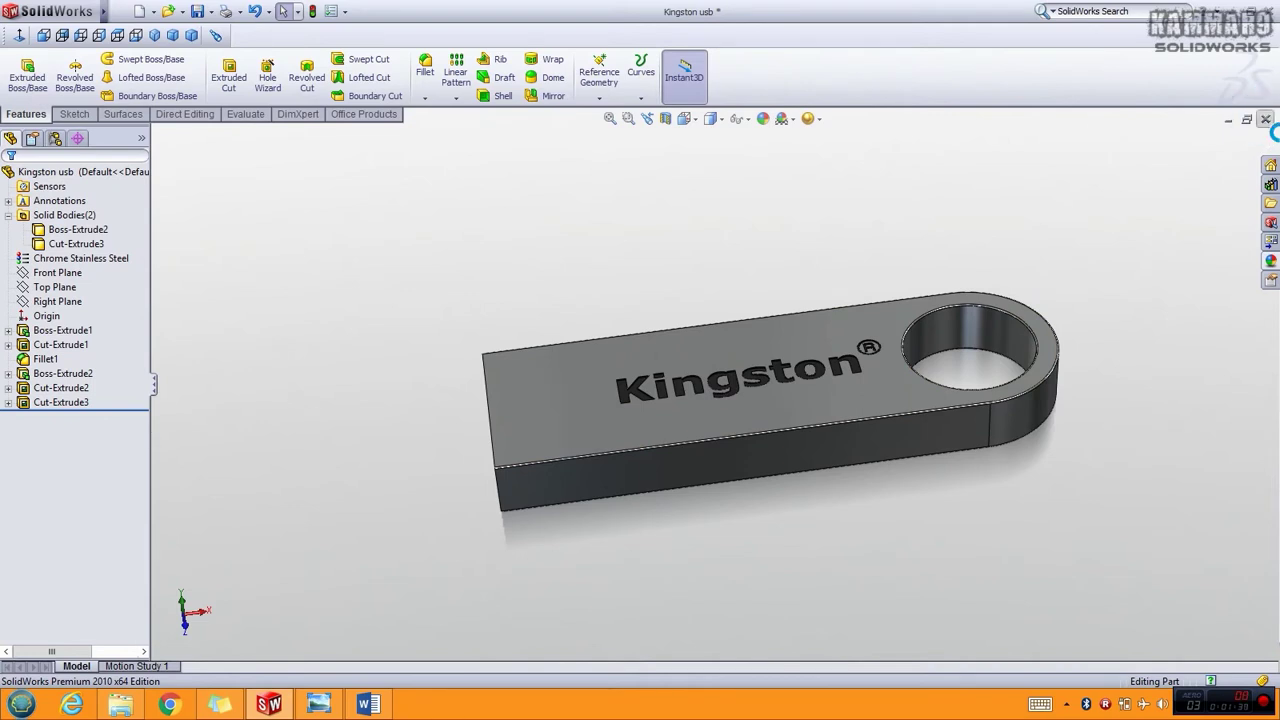
# - Close the Kingston usb part with its changes saved, and create a new part document
pyautogui.click(1265, 120)
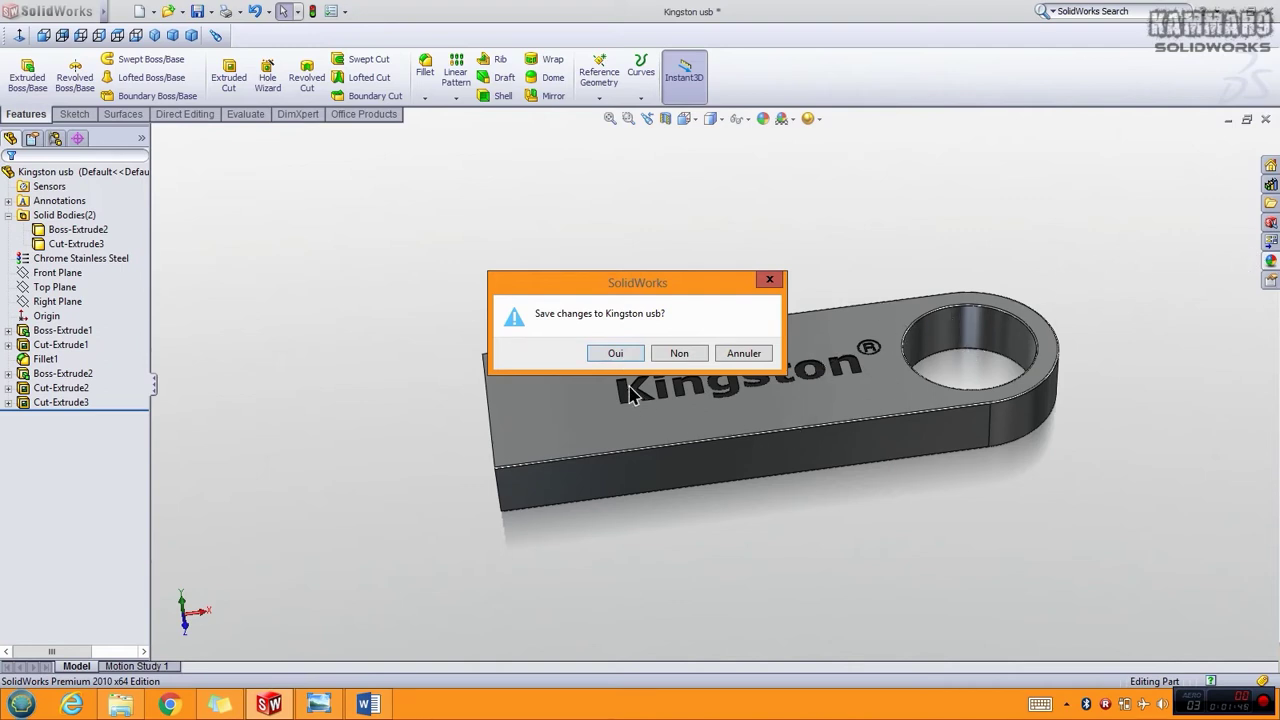
pyautogui.click(612, 355)
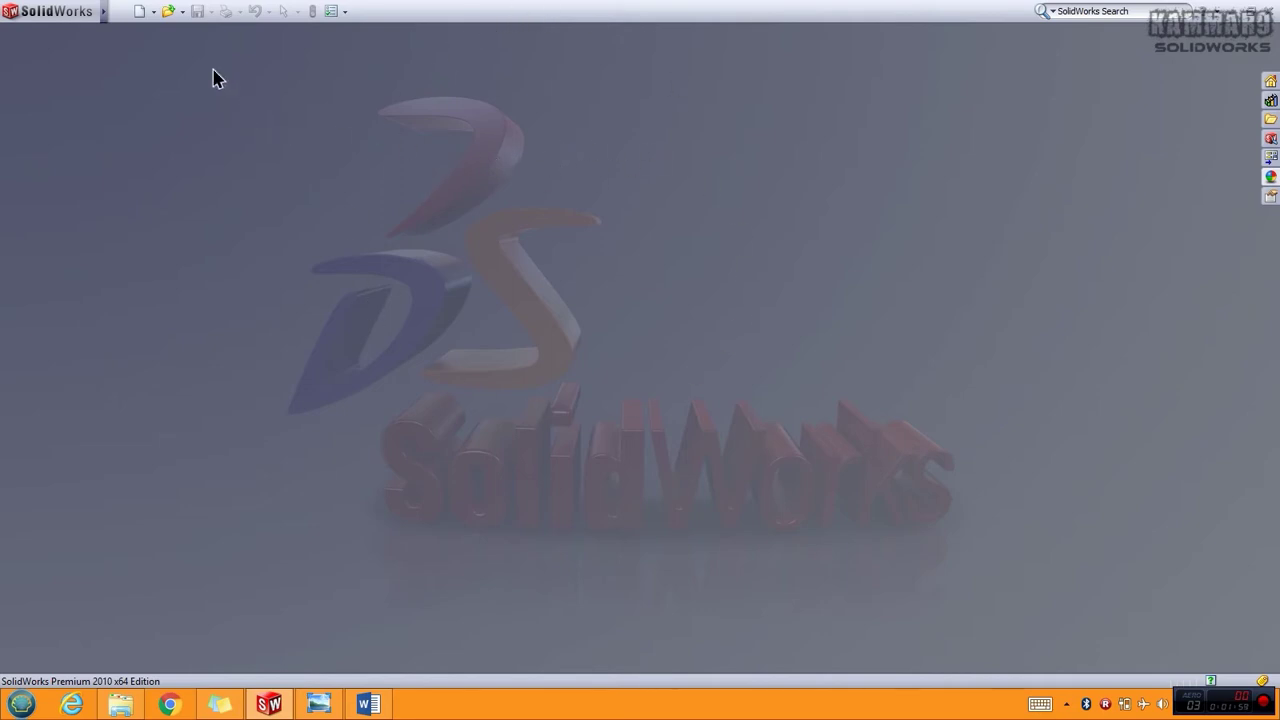
pyautogui.click(138, 14)
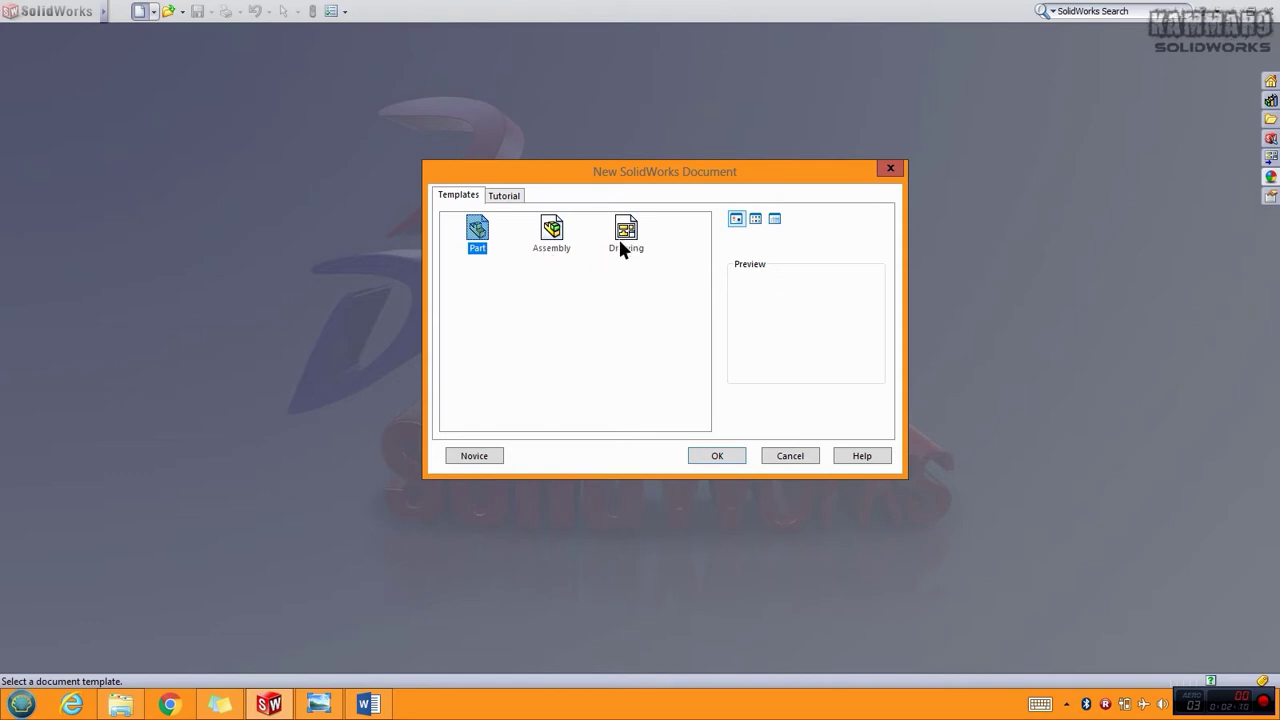
pyautogui.click(469, 460)
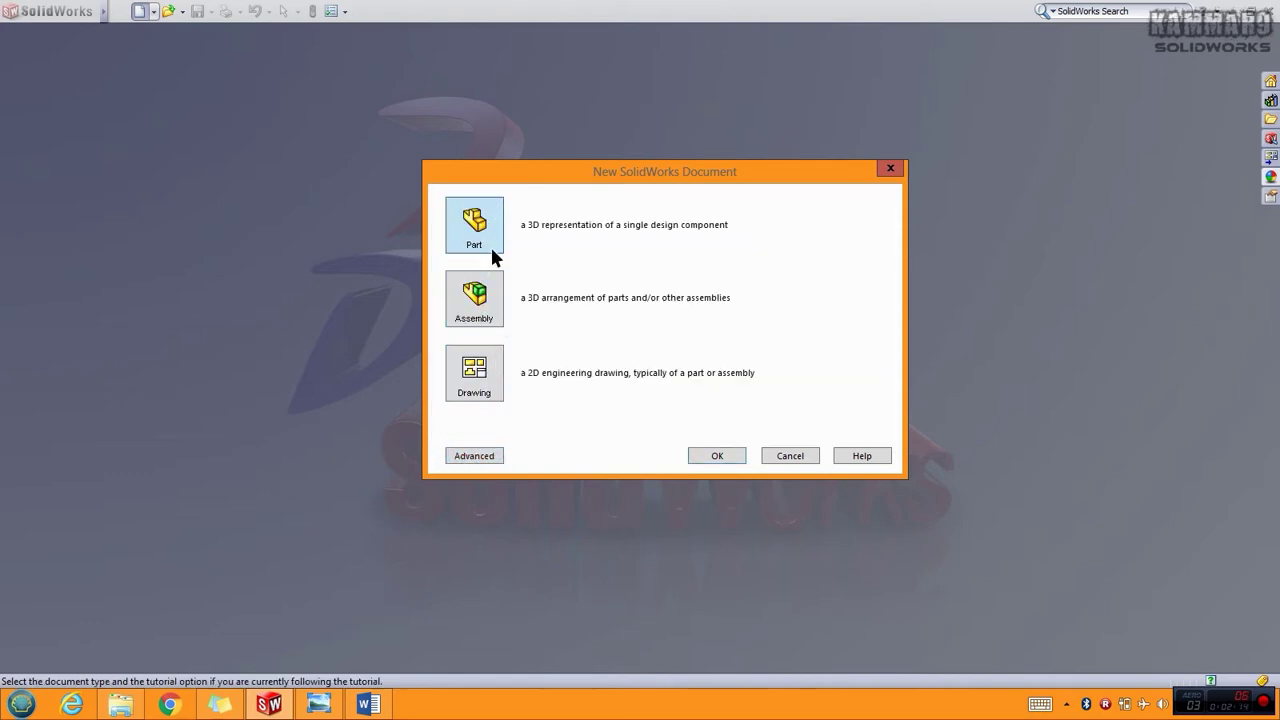
pyautogui.moveTo(617, 171); pyautogui.dragTo(643, 165)
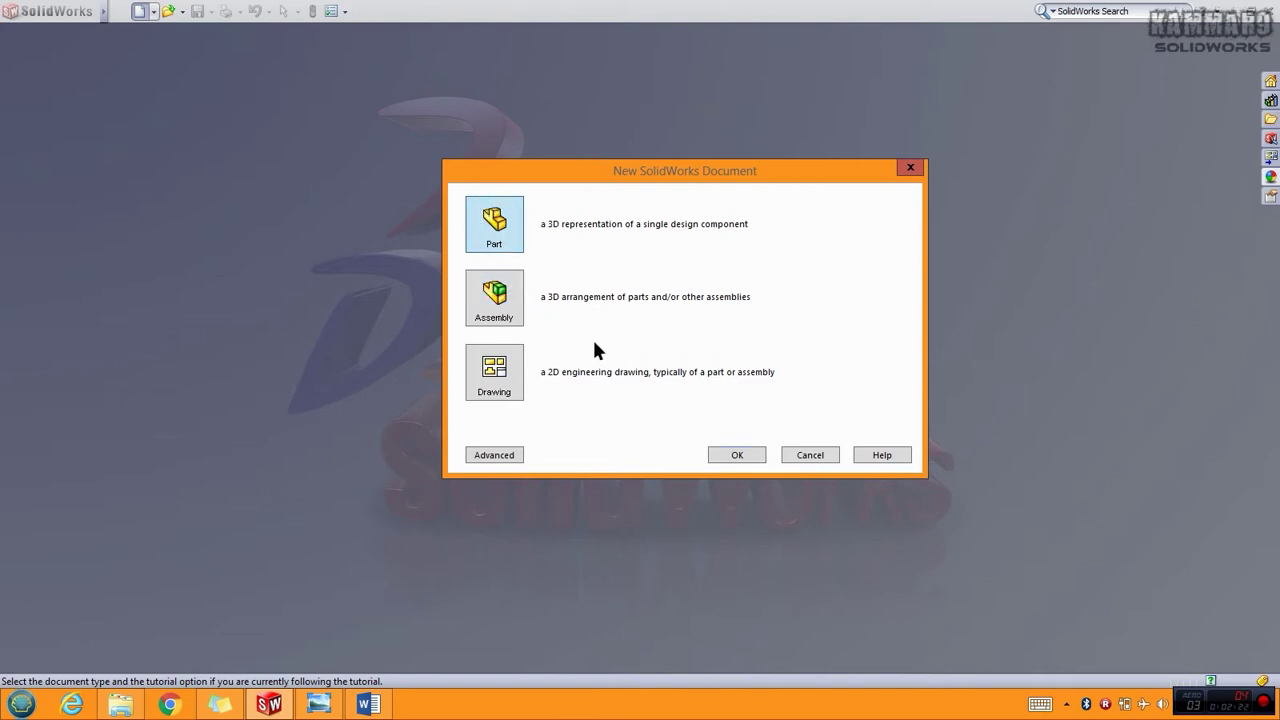
pyautogui.click(731, 457)
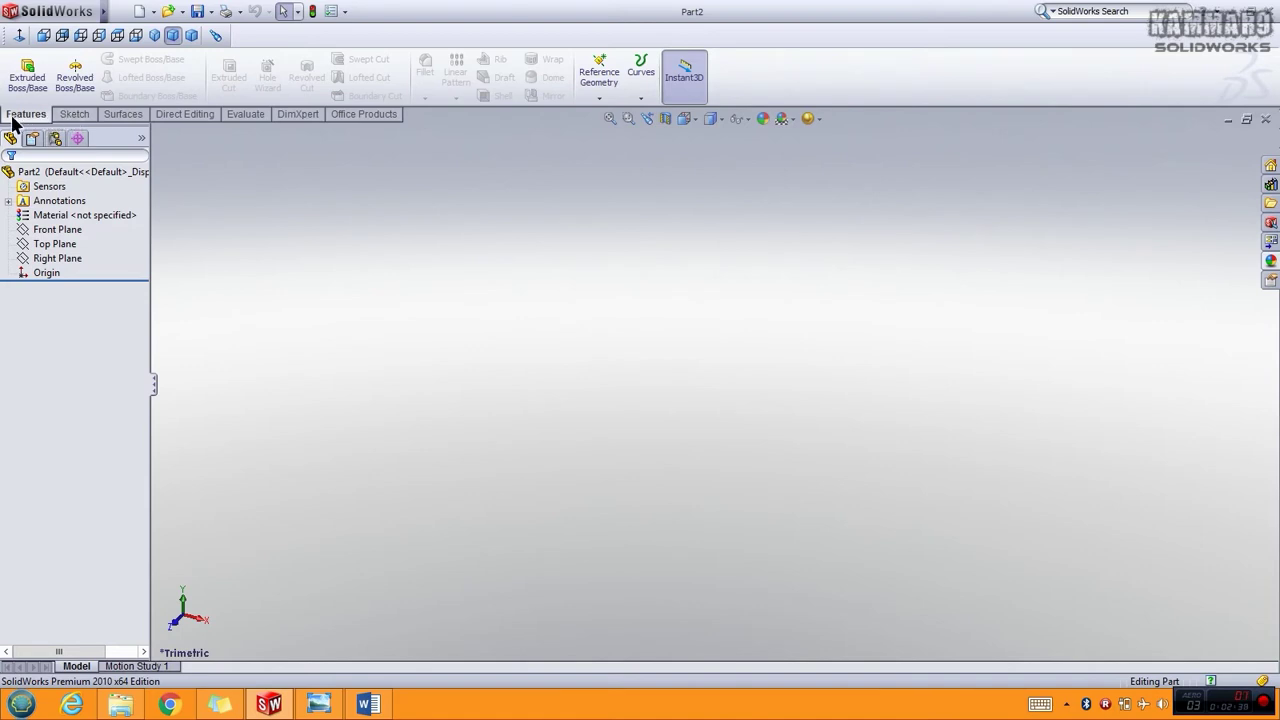
# - Start a new sketch on the Top Plane
pyautogui.click(57, 249)
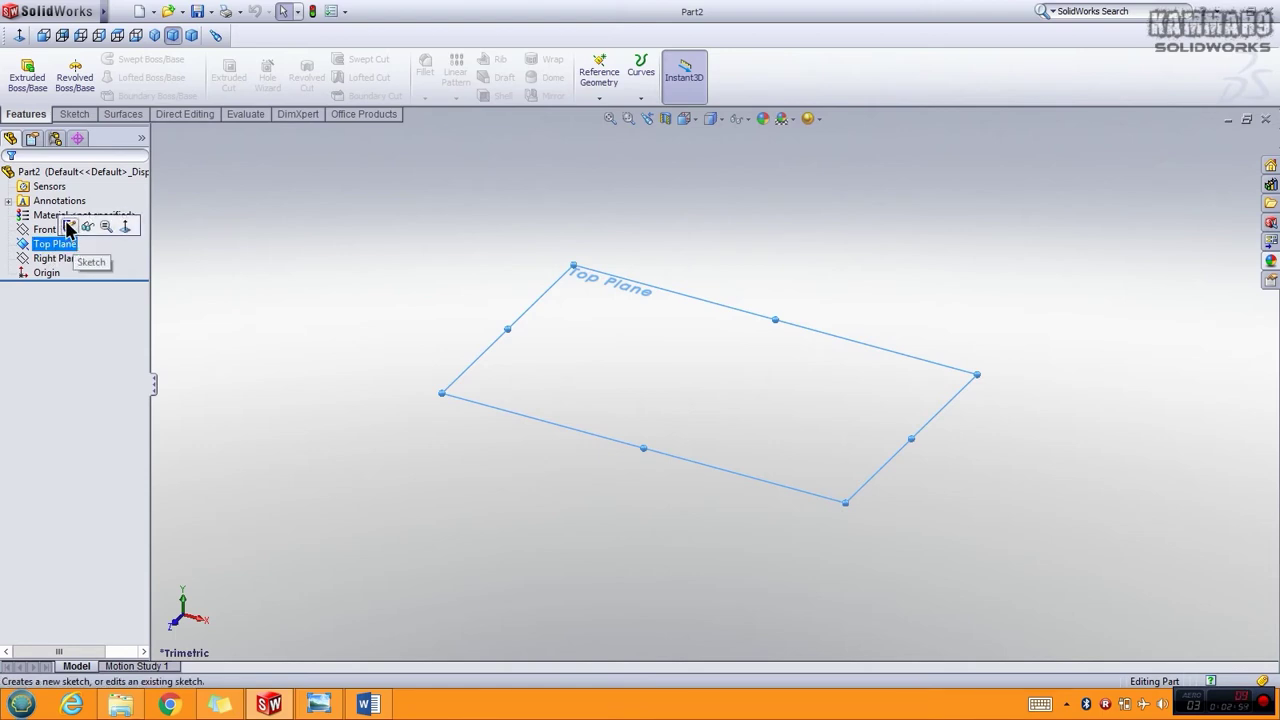
pyautogui.click(74, 114)
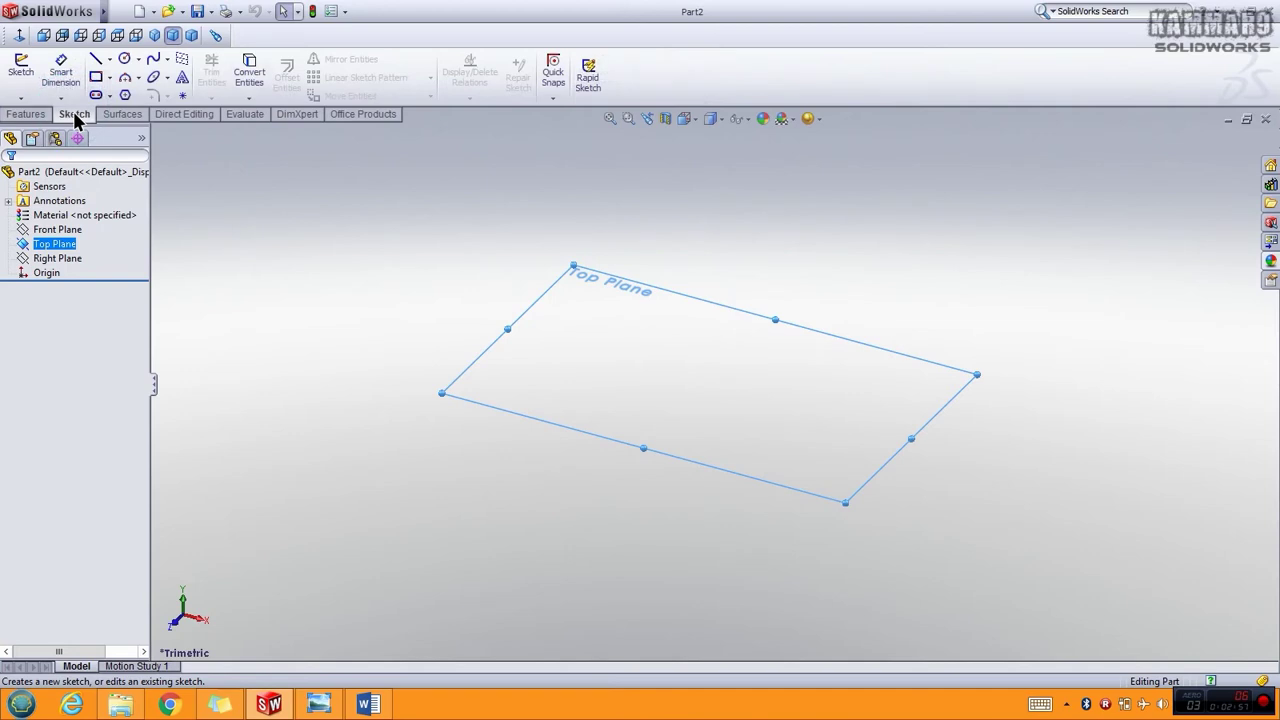
pyautogui.click(20, 66)
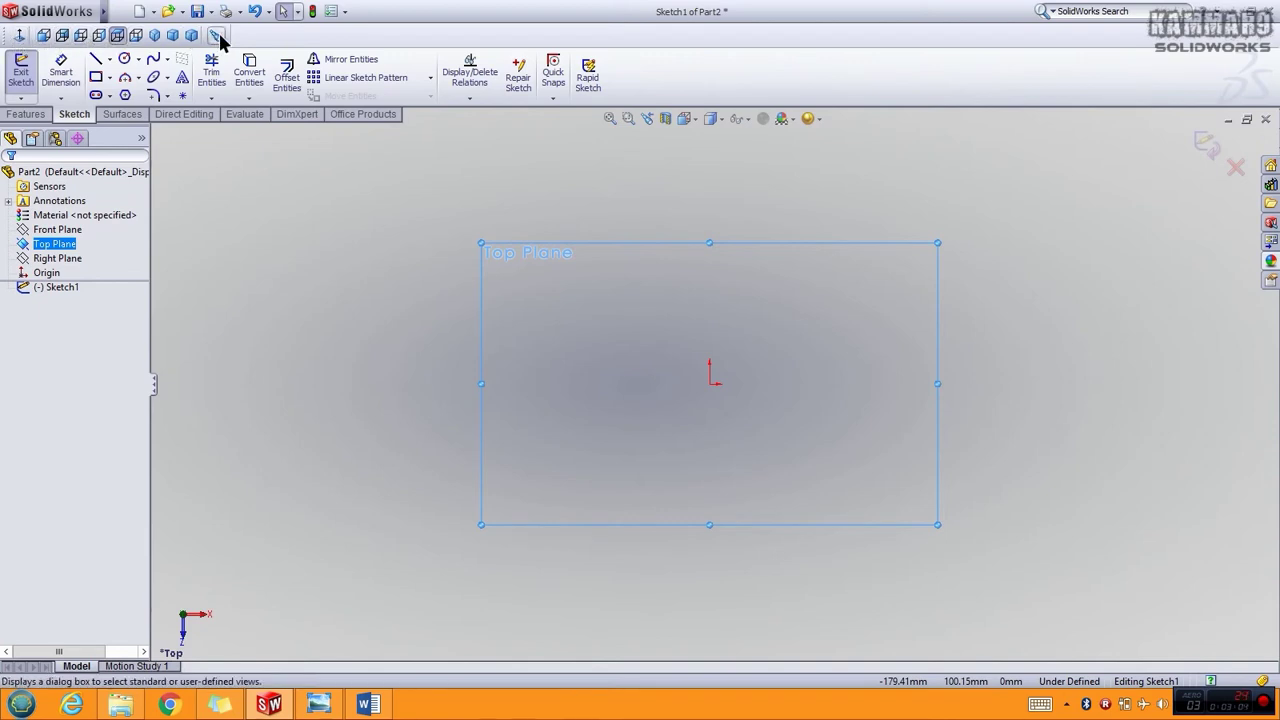
# - Undock and hide the Standard Views toolbar, and restore it docked above the sketch tools
pyautogui.moveTo(5, 35); pyautogui.dragTo(217, 209)
pyautogui.click(415, 176)
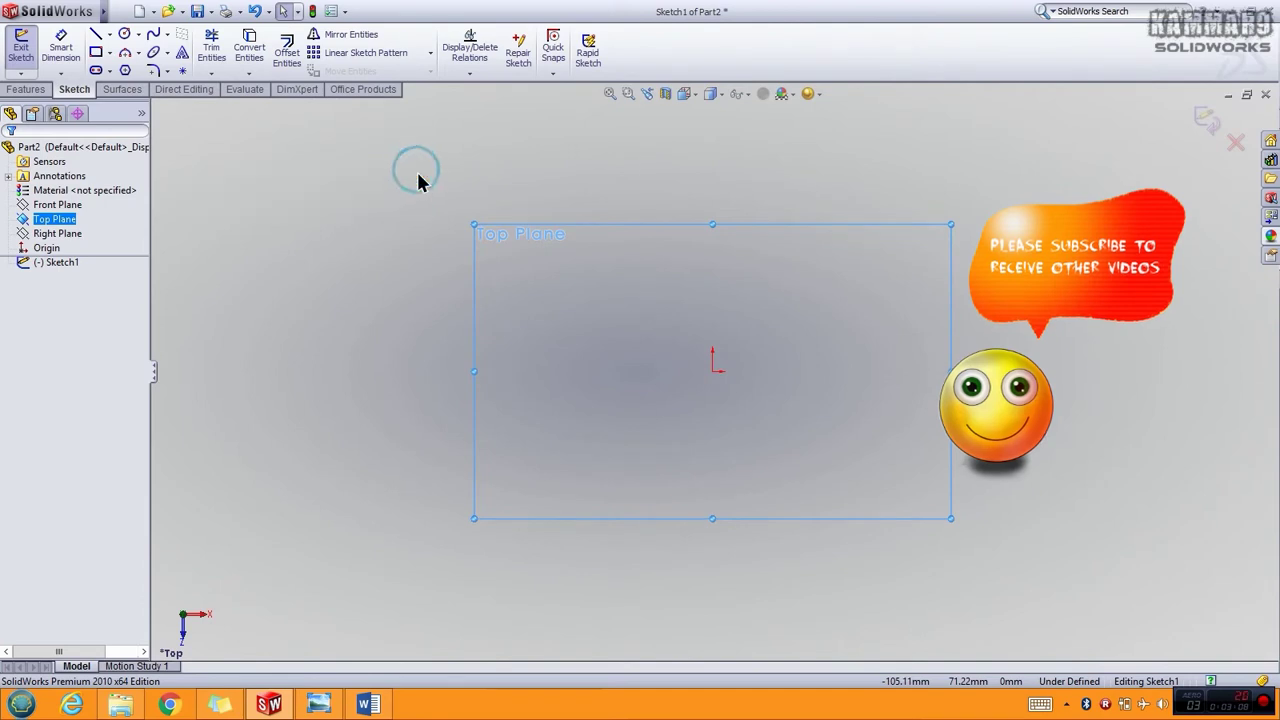
pyautogui.rightClick(719, 48)
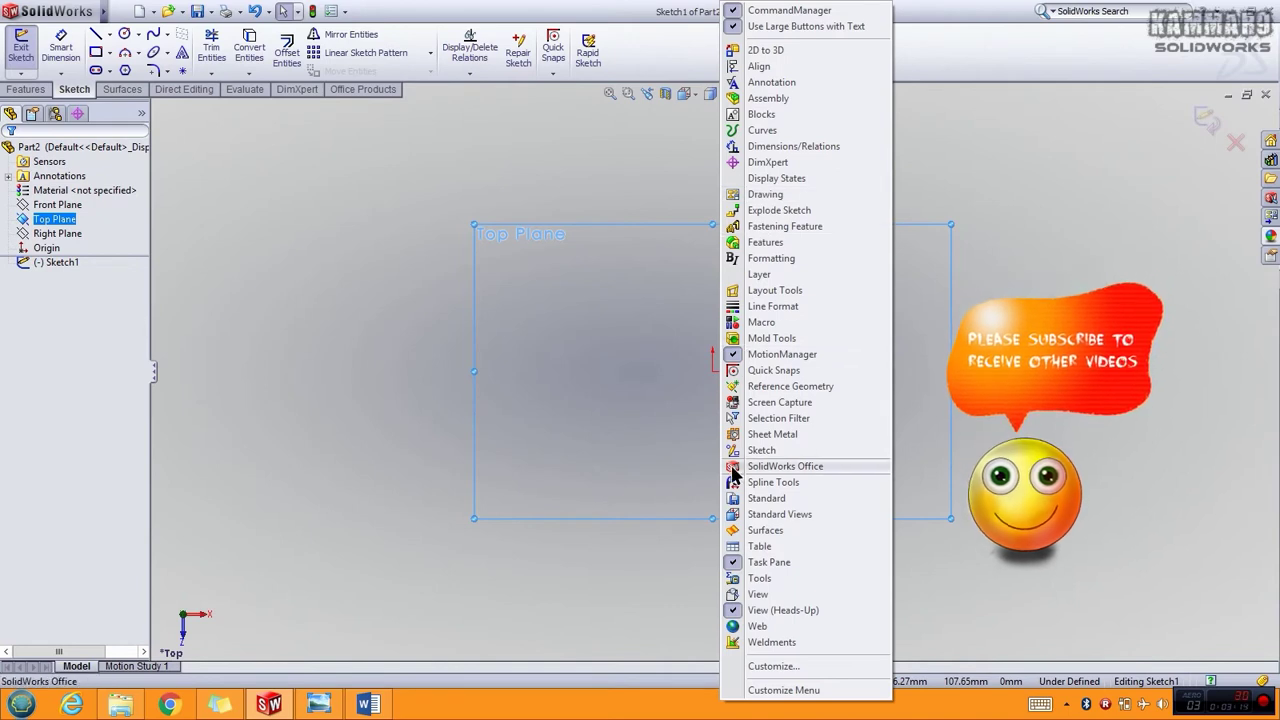
pyautogui.click(790, 513)
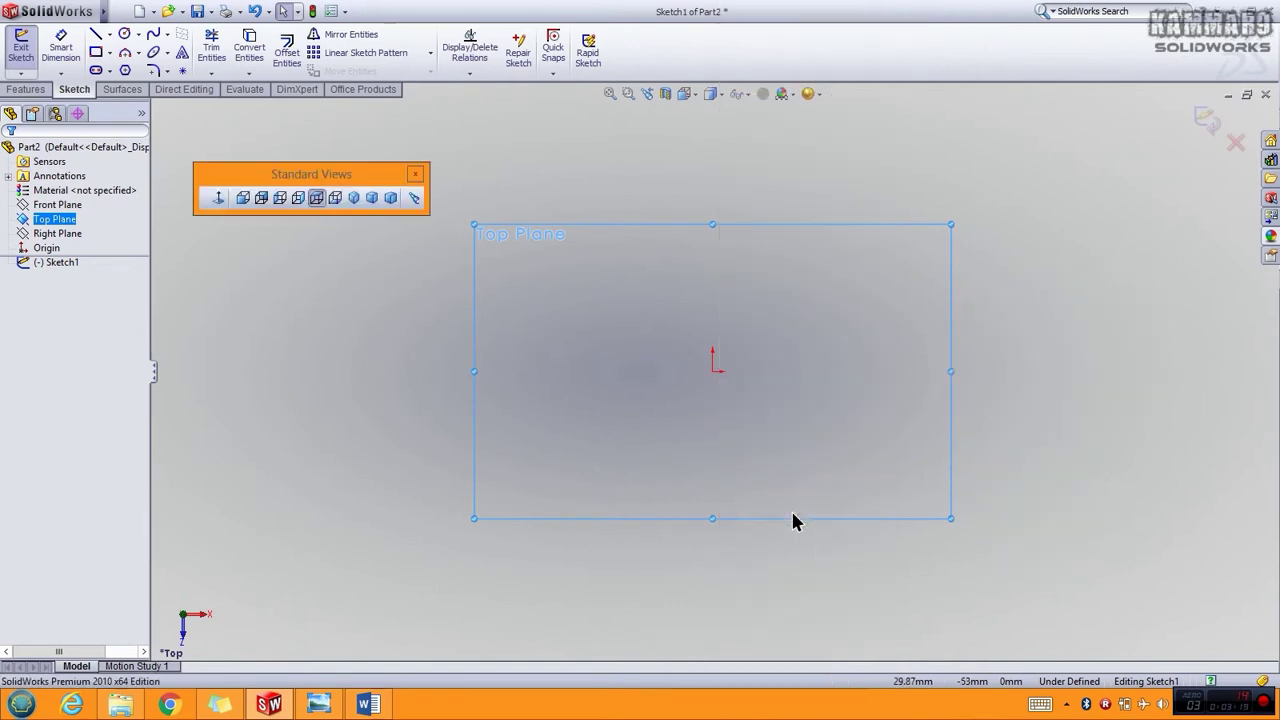
pyautogui.moveTo(313, 180); pyautogui.dragTo(87, 33)
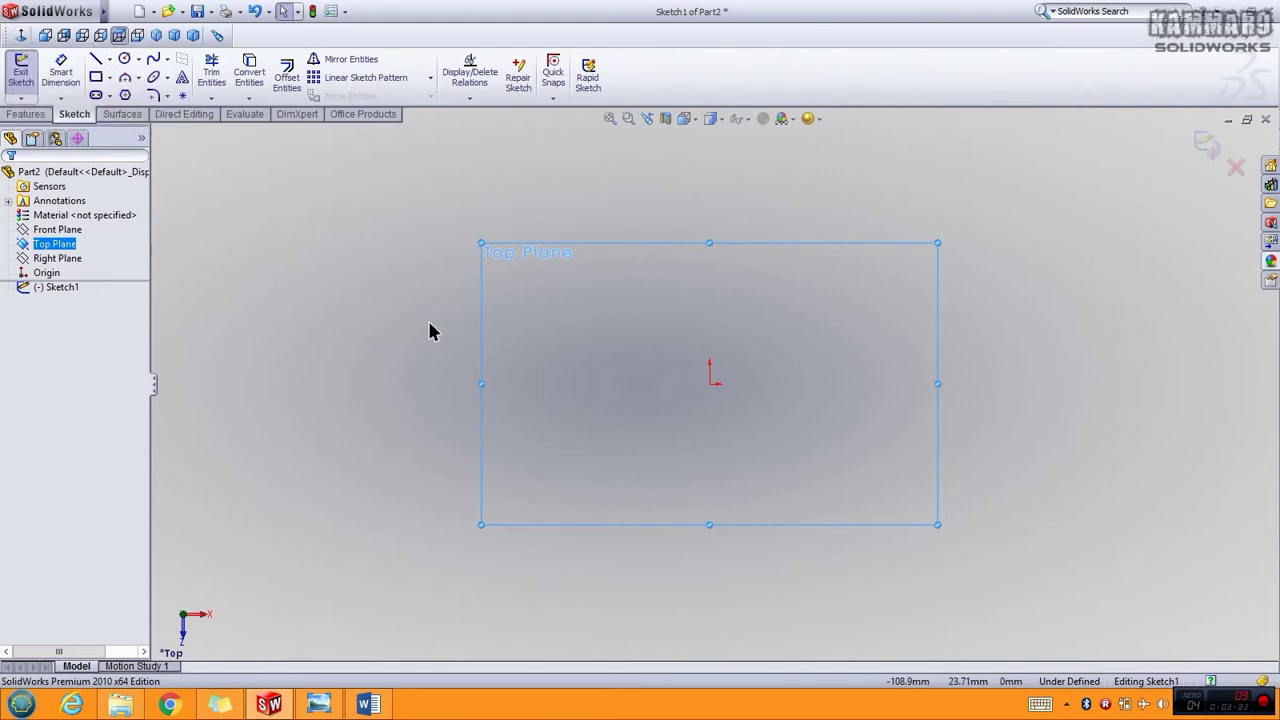
# - Sketch a corner rectangle about 78 mm long to the right of the origin
pyautogui.click(96, 78)
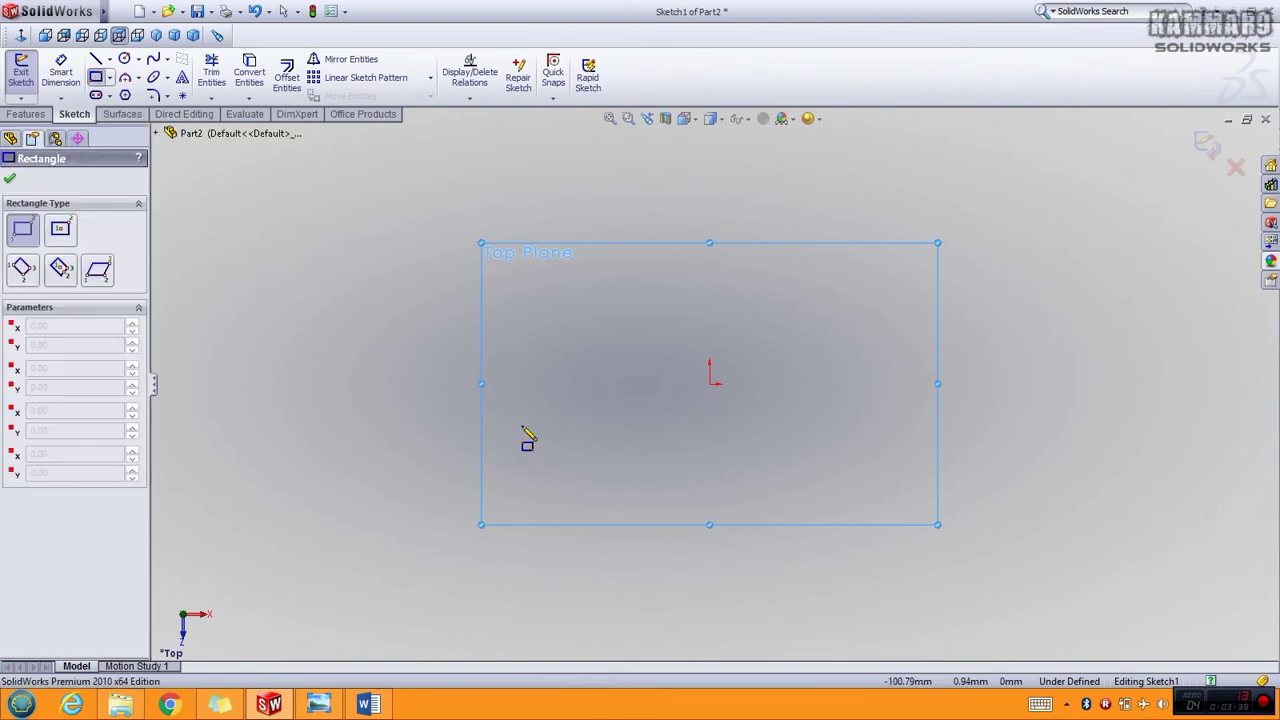
pyautogui.click(799, 348)
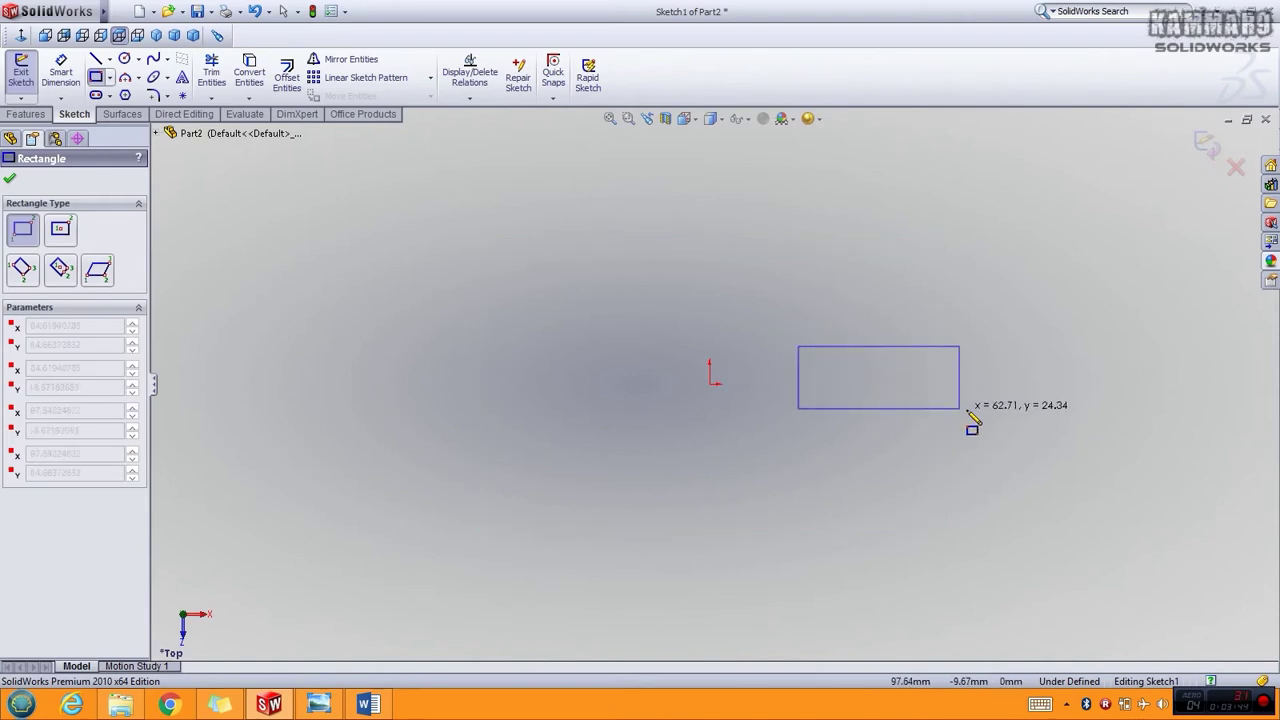
pyautogui.click(998, 412)
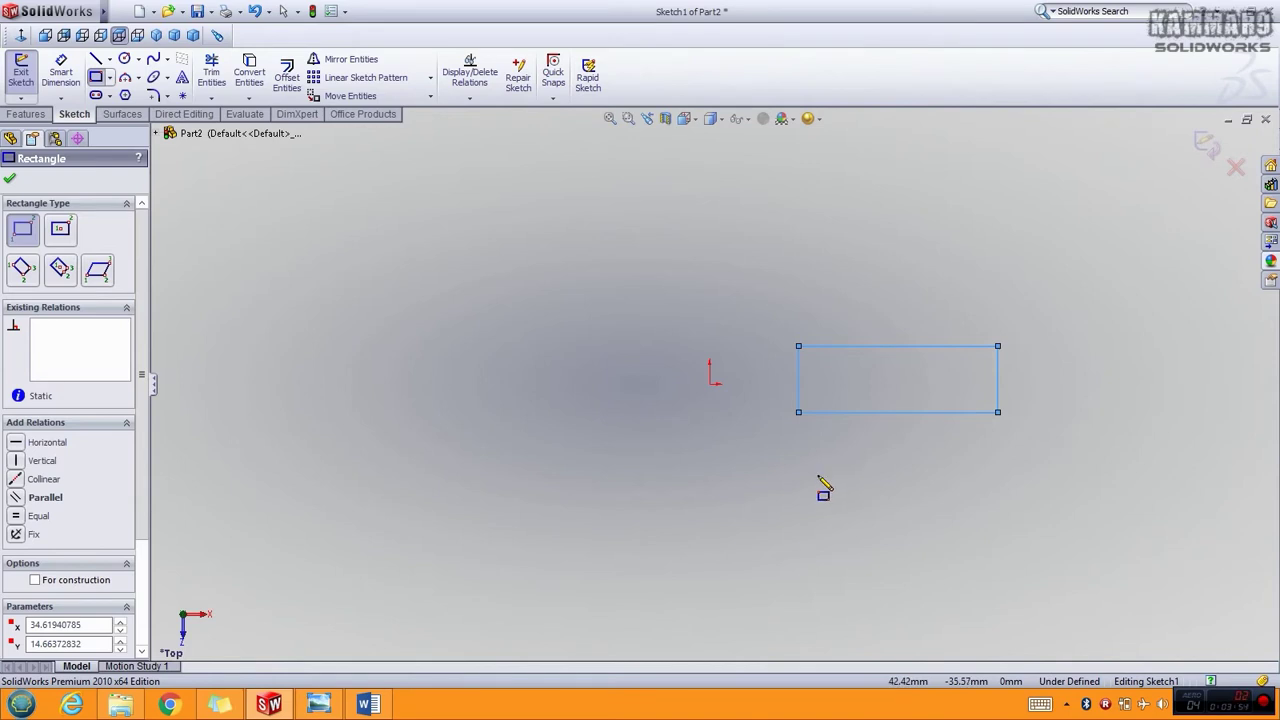
pyautogui.press('Escape')
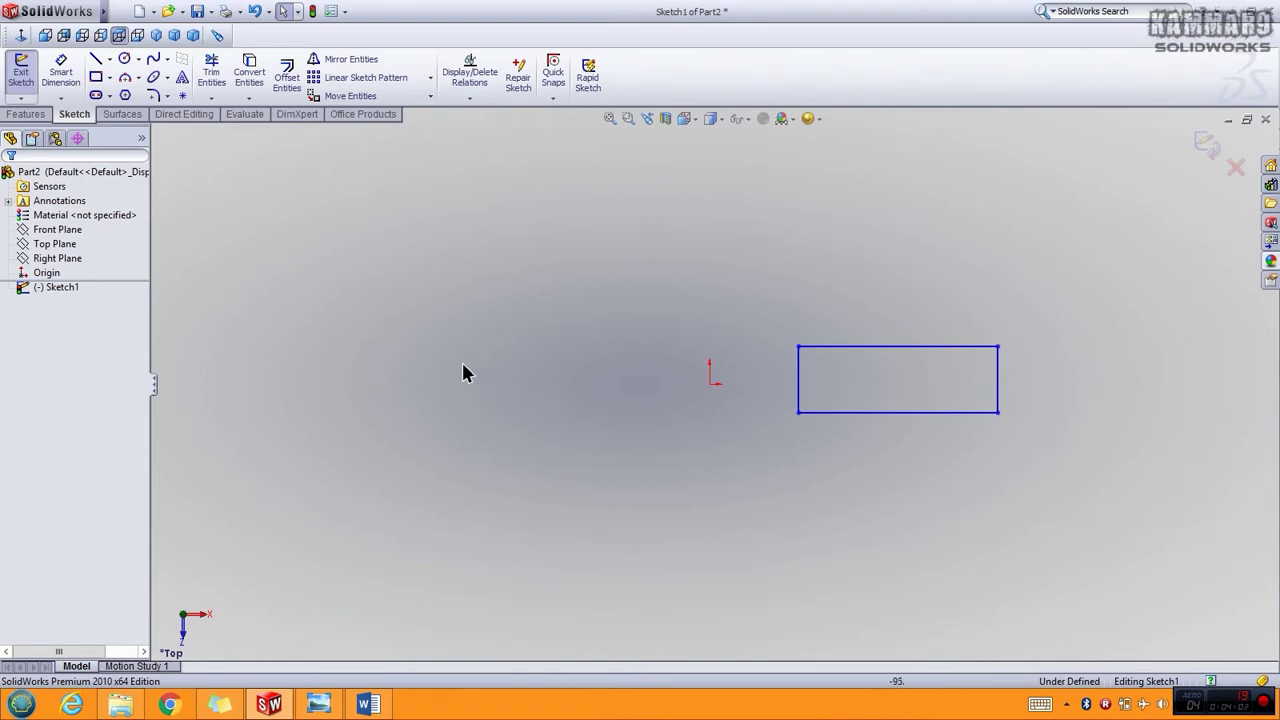
# - Dimension the rectangle's upper horizontal edge to a length of 33 mm
pyautogui.click(62, 72)
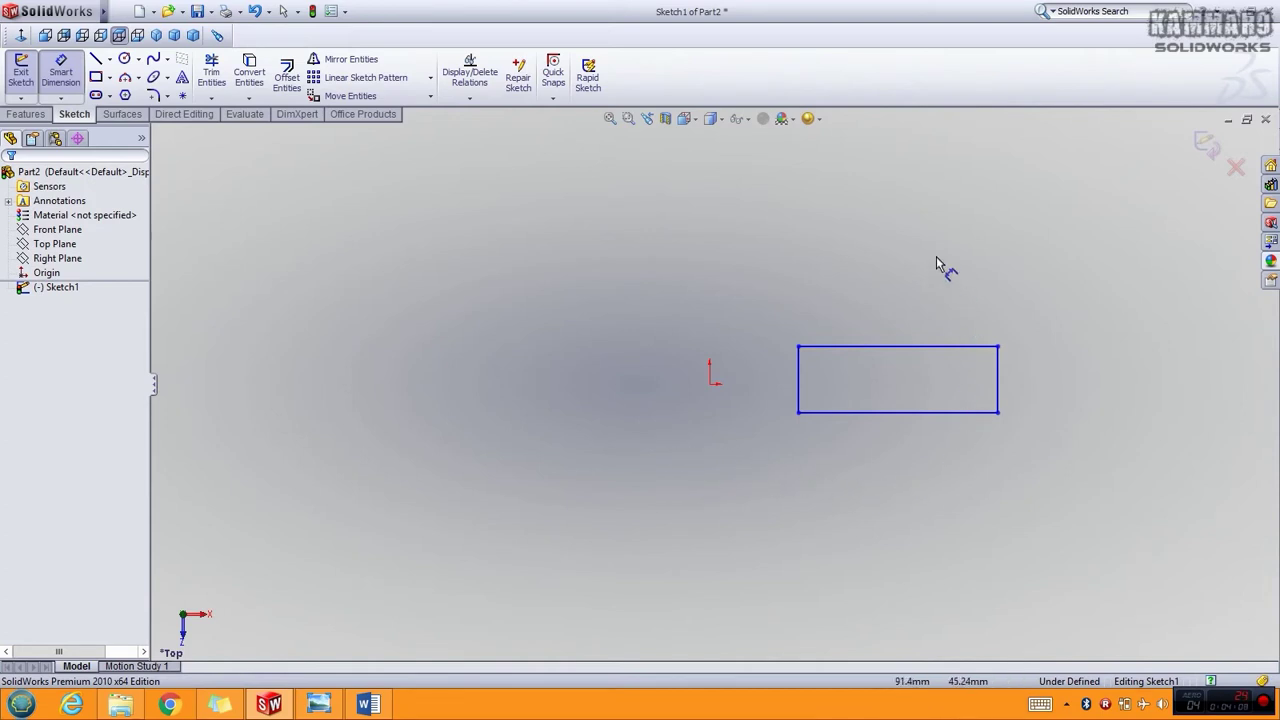
pyautogui.click(893, 352)
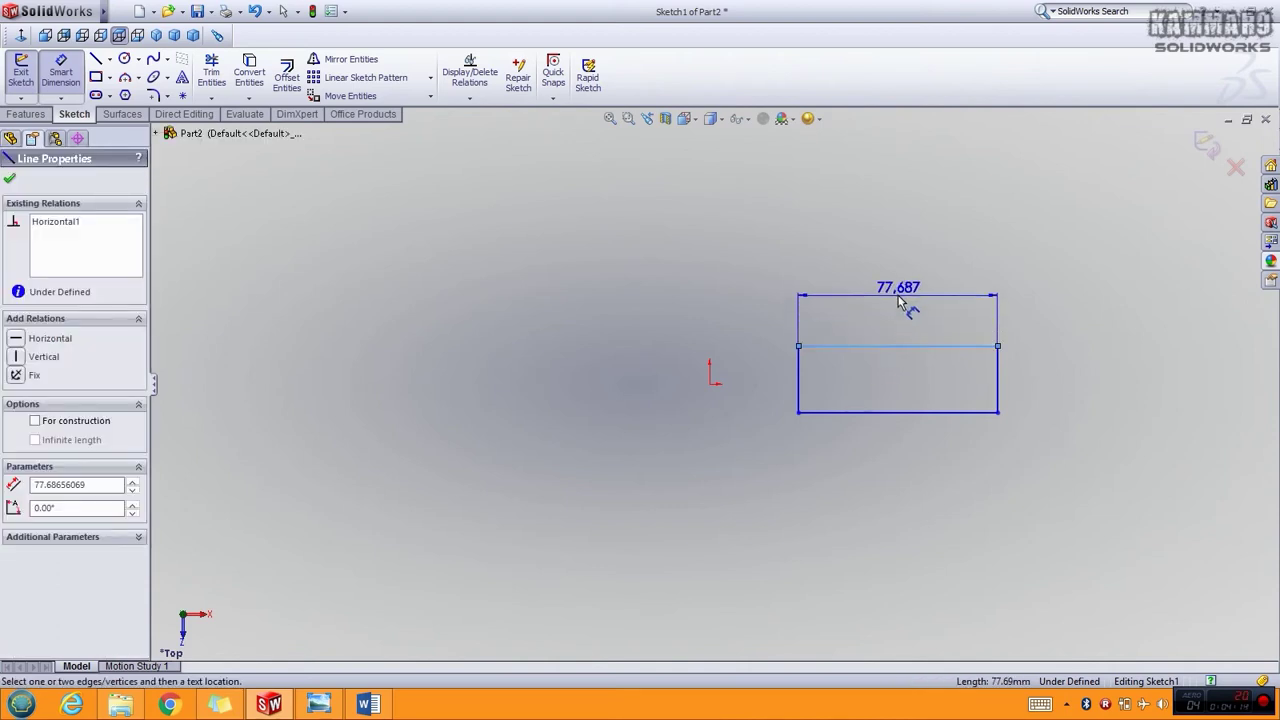
pyautogui.click(898, 300)
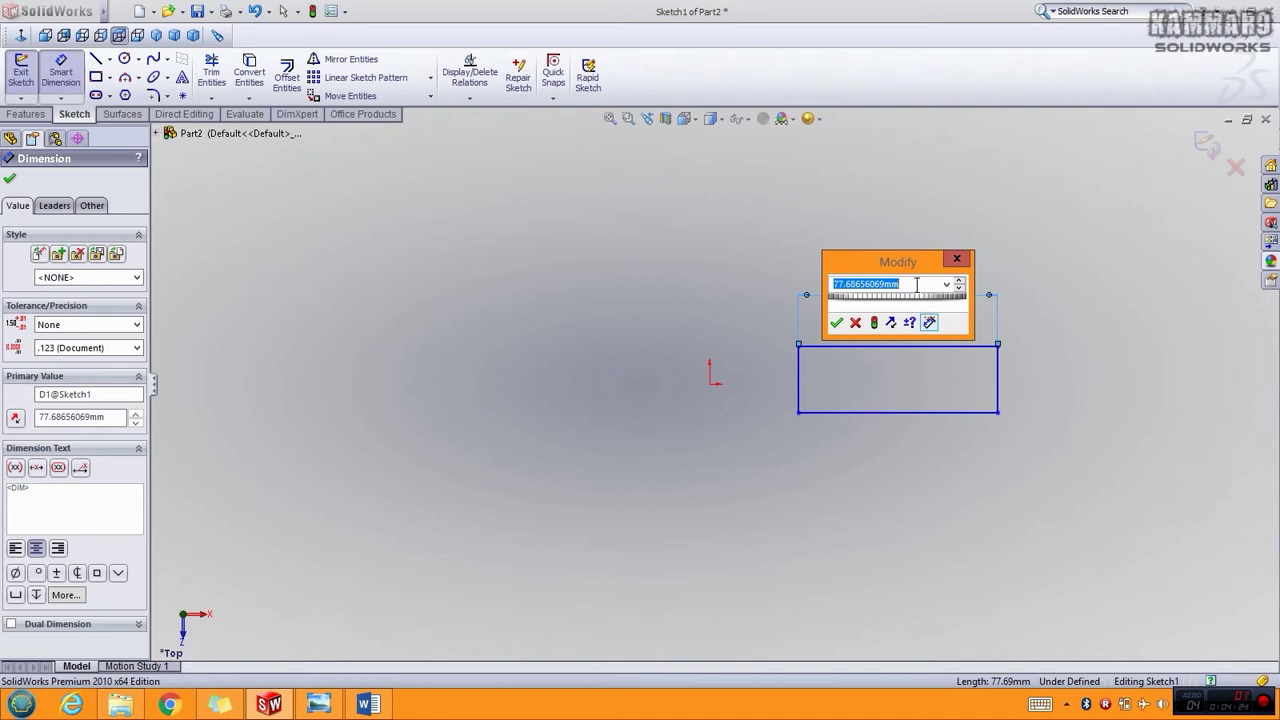
pyautogui.write('33')
pyautogui.press('Return')
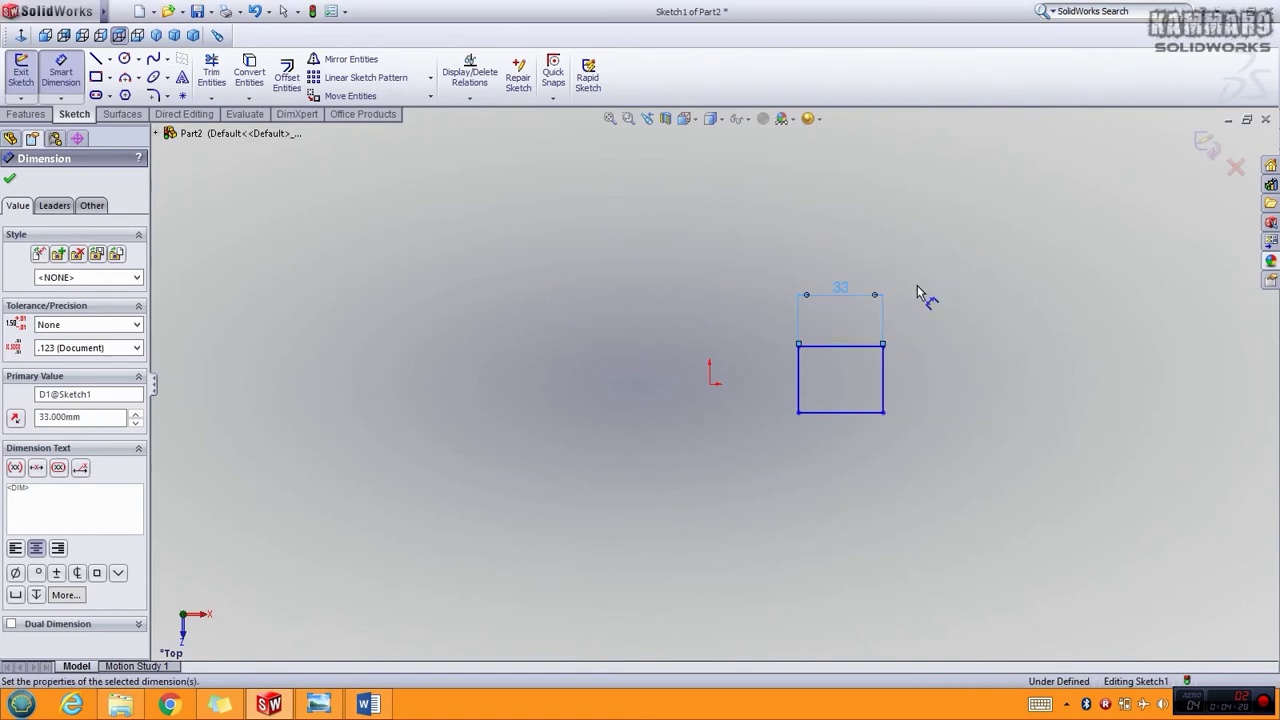
# - Dimension the rectangle's left vertical edge to a height of 12 mm
pyautogui.click(790, 378)
pyautogui.click(760, 395)
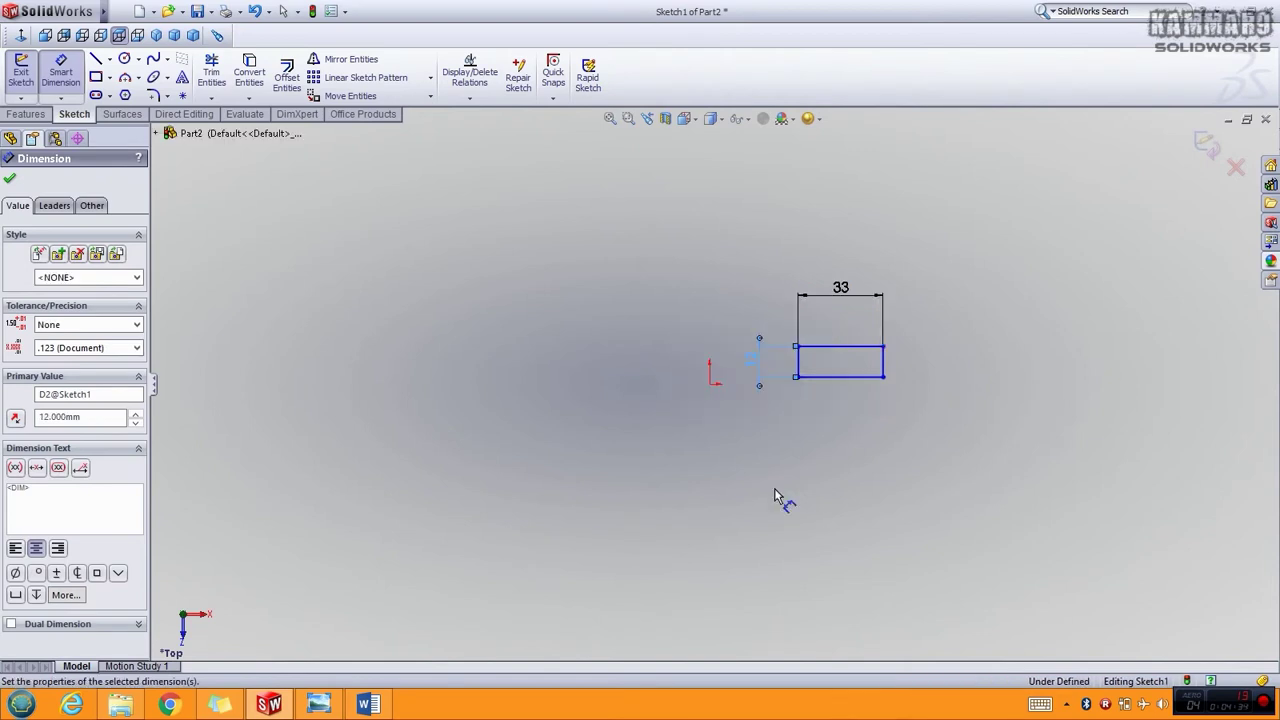
pyautogui.press('Escape')
pyautogui.scroll(-2, 835, 336)
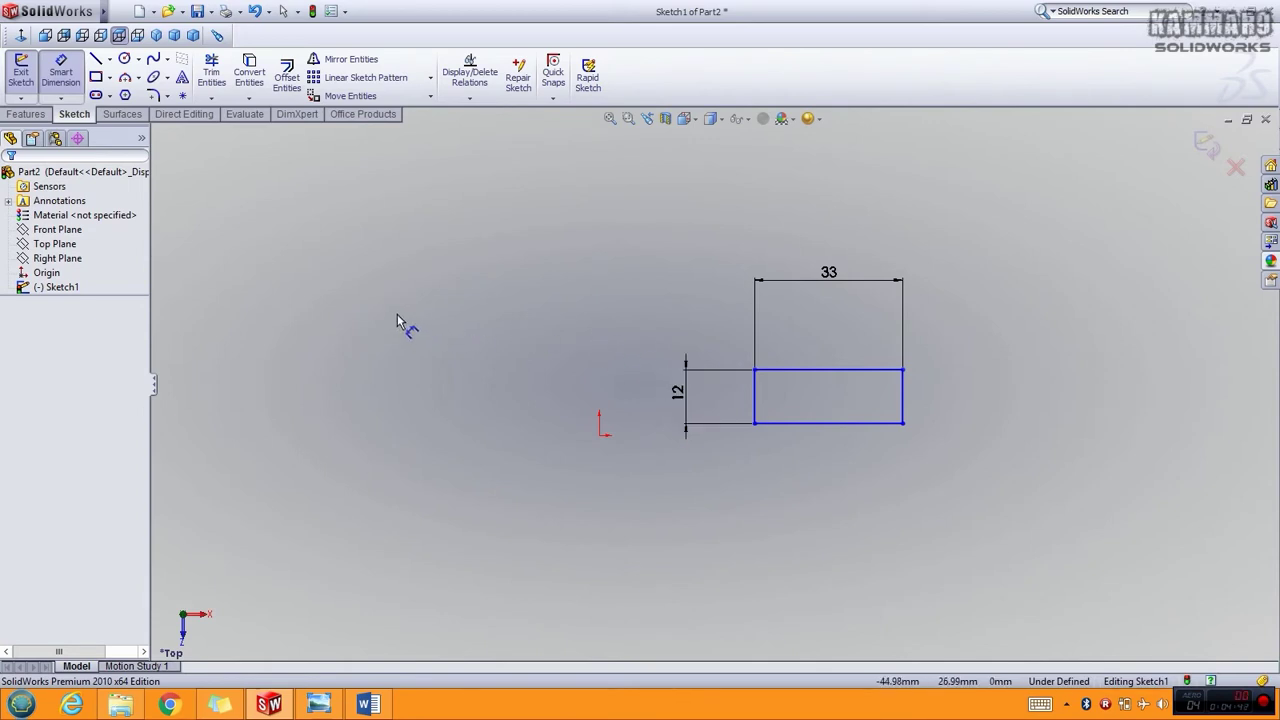
pyautogui.press('Escape')
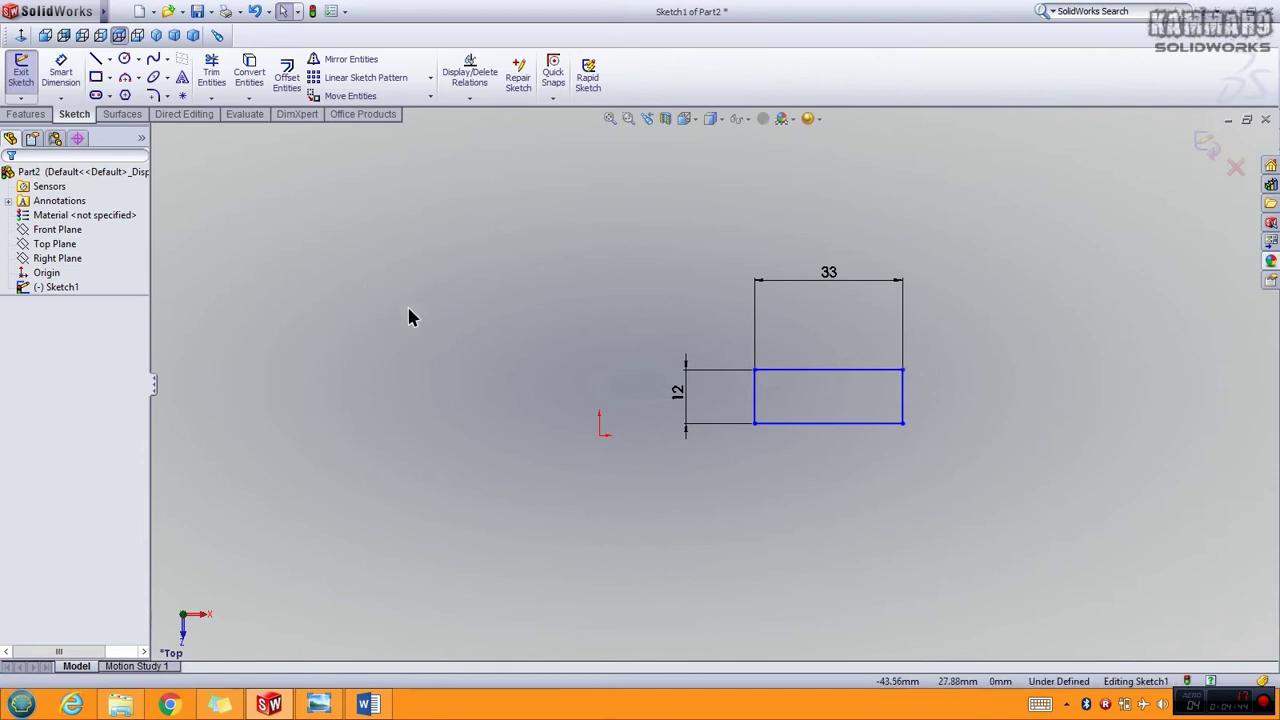
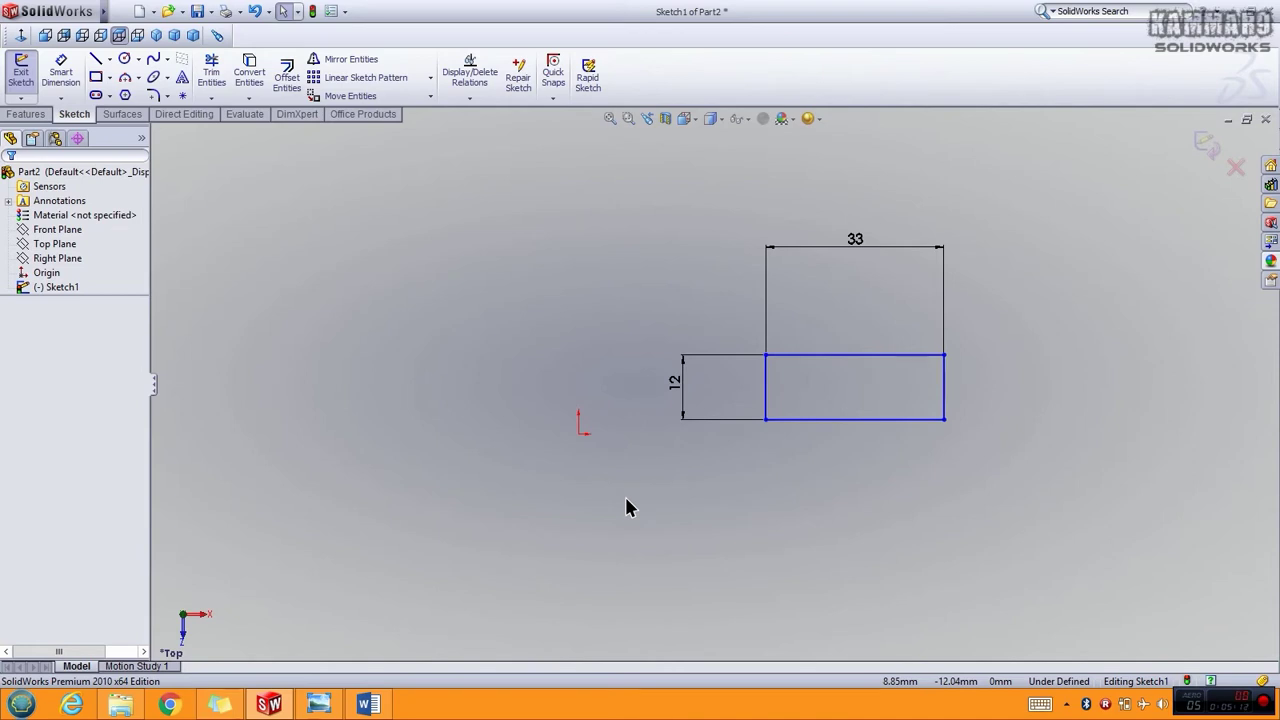
# - Add a Midpoint relation between the rectangle's left vertical edge and the origin
pyautogui.click(764, 400)
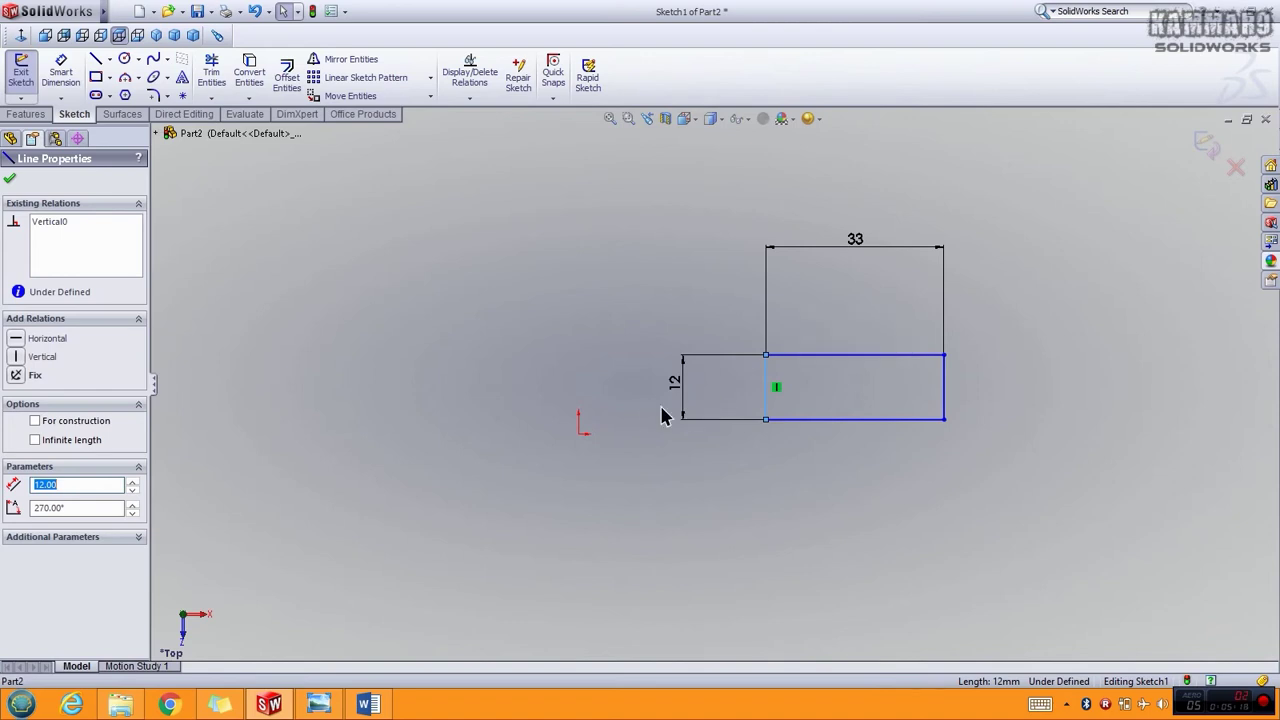
pyautogui.keyDown('ctrl'); pyautogui.click(579, 436); pyautogui.keyUp('ctrl')
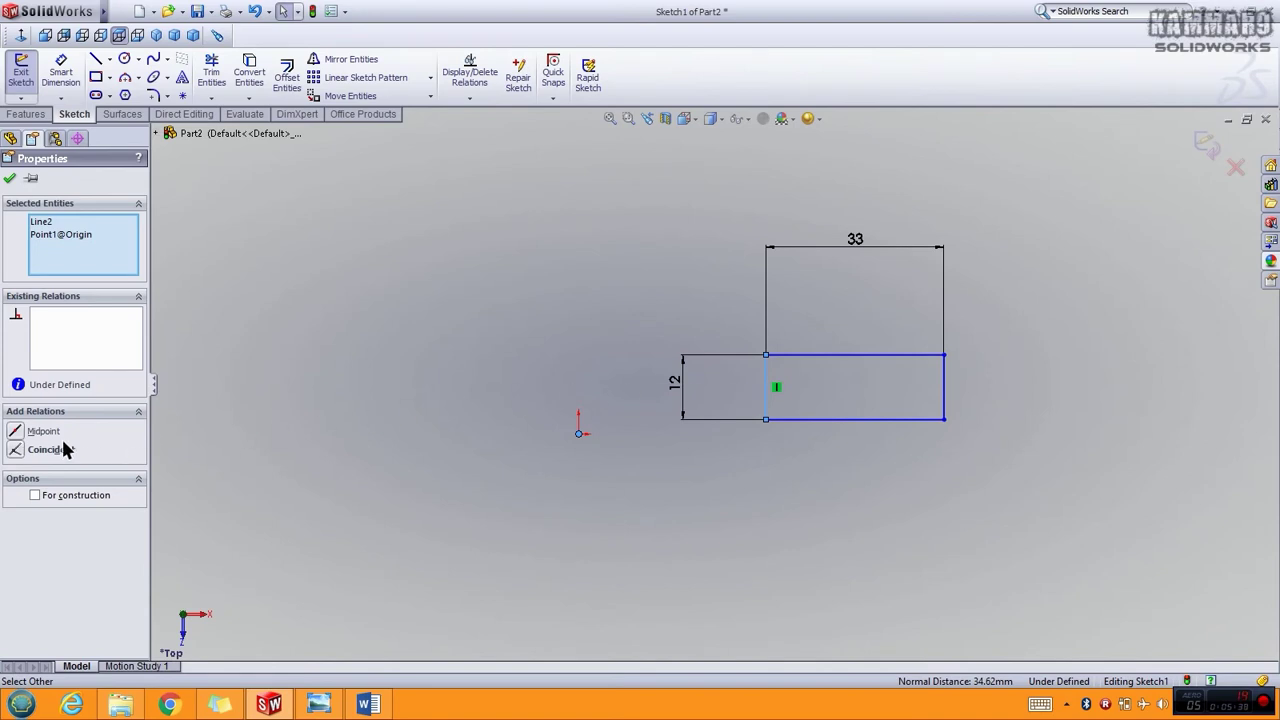
pyautogui.click(15, 431)
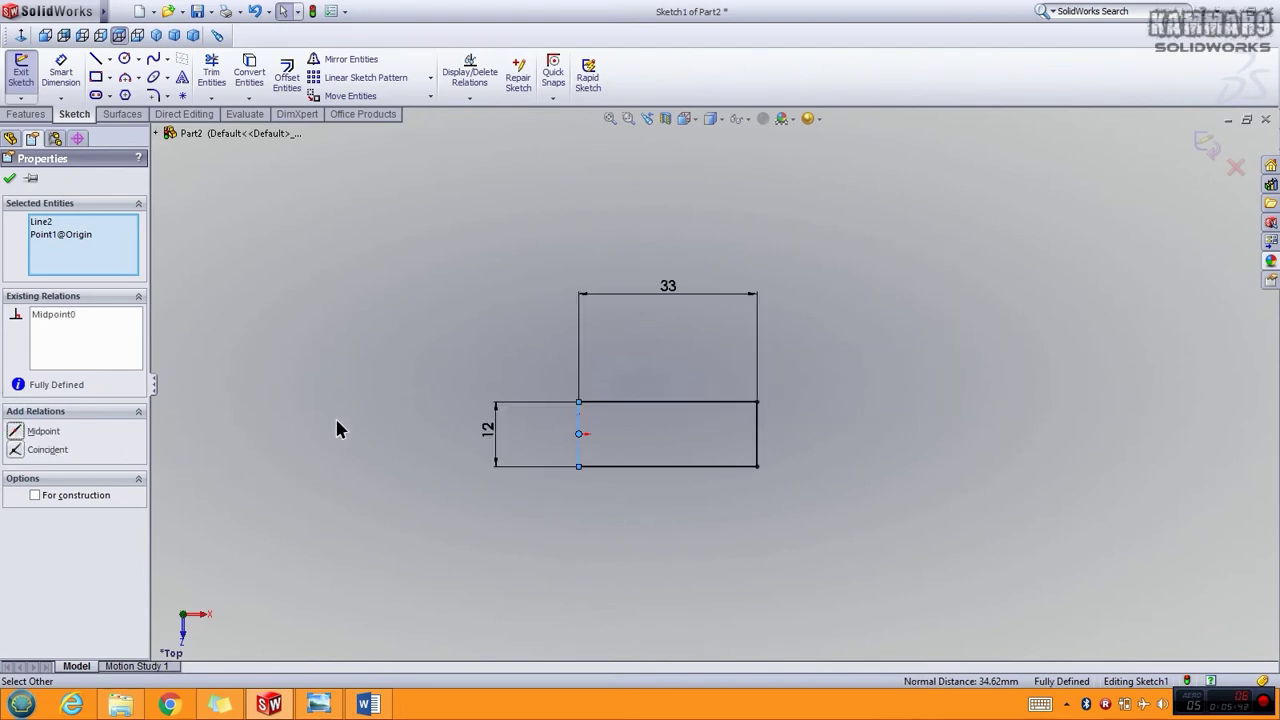
pyautogui.click(9, 180)
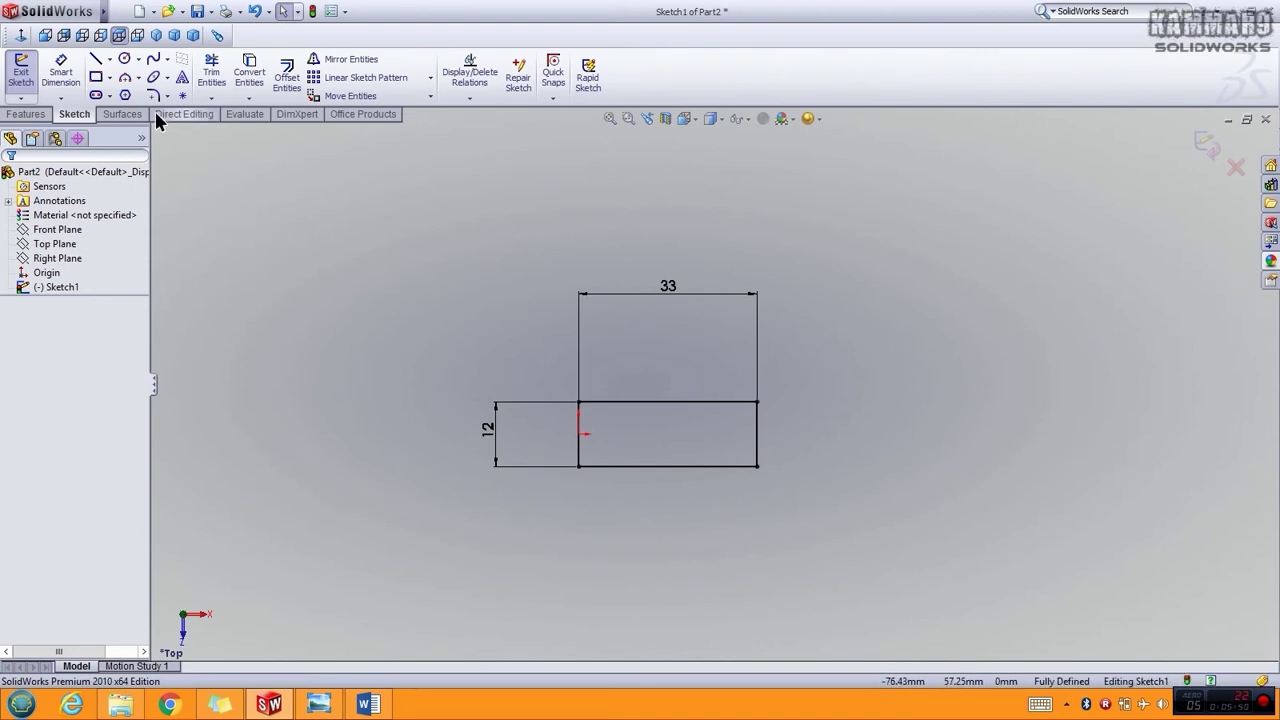
# - Sketch a circle of 6 mm radius centred on the right edge's midpoint and passing through the rectangle's corners
pyautogui.click(125, 60)
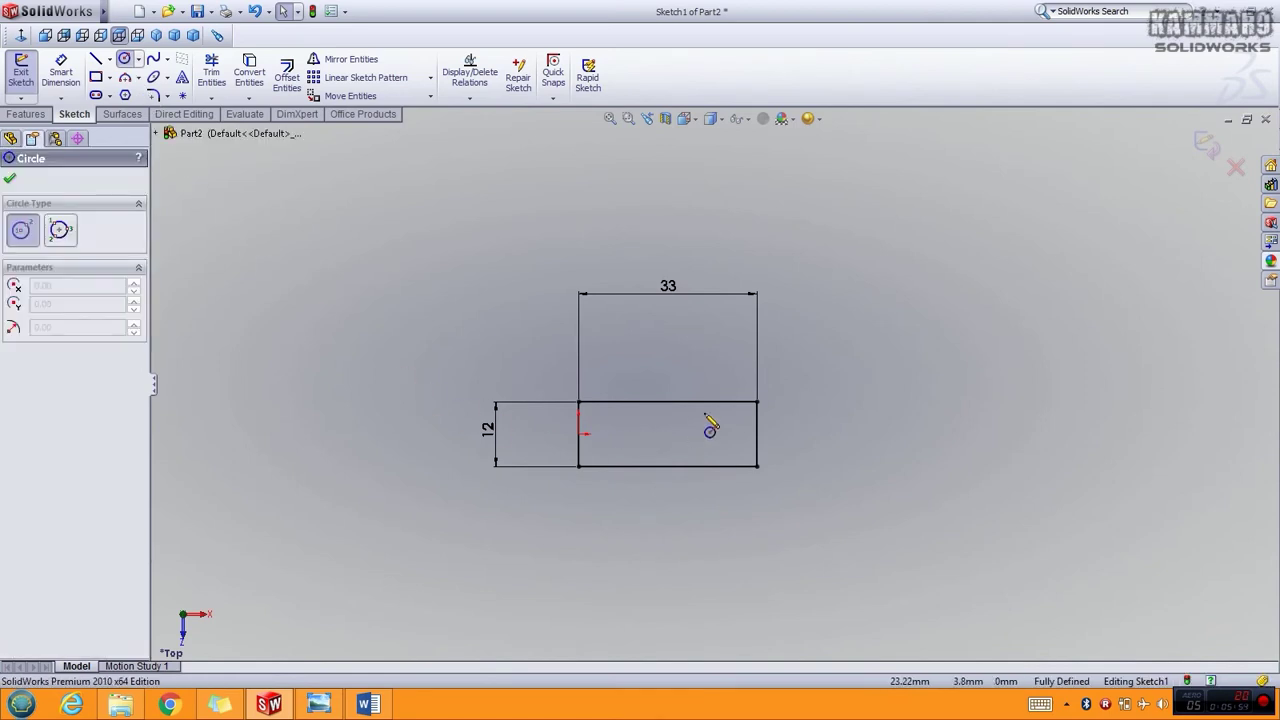
pyautogui.scroll(-3, 710, 425)
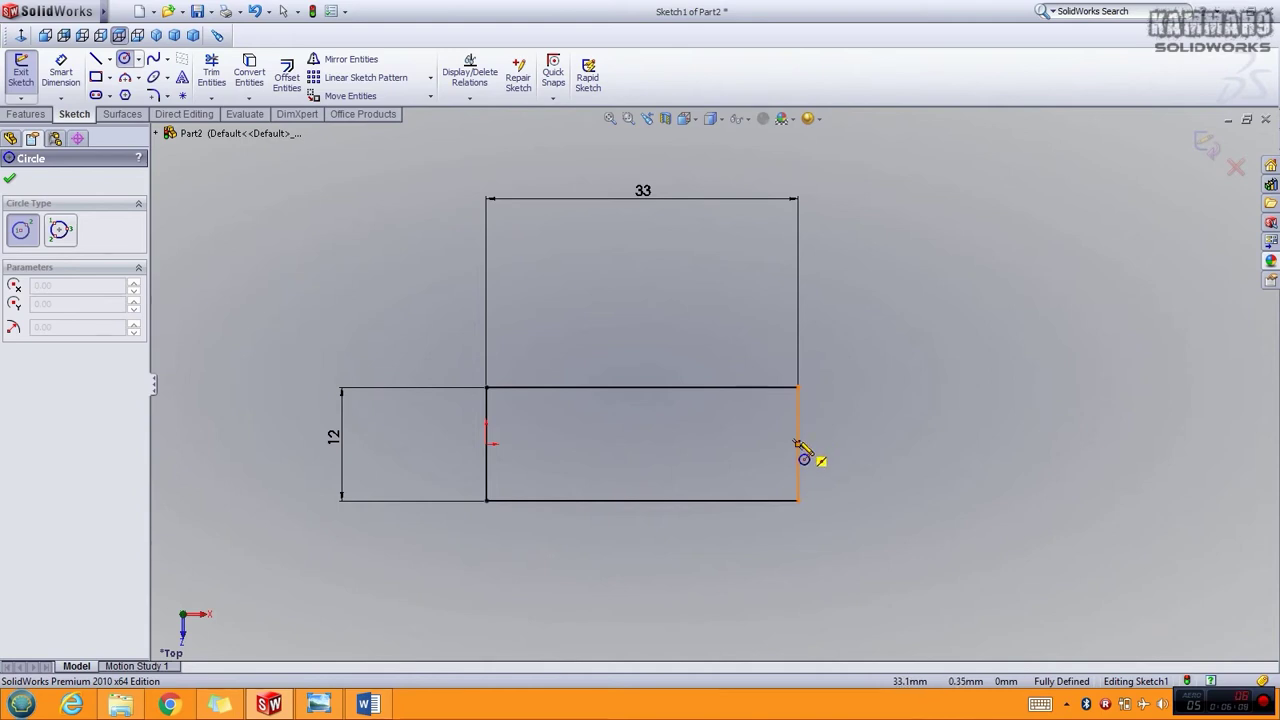
pyautogui.click(797, 443)
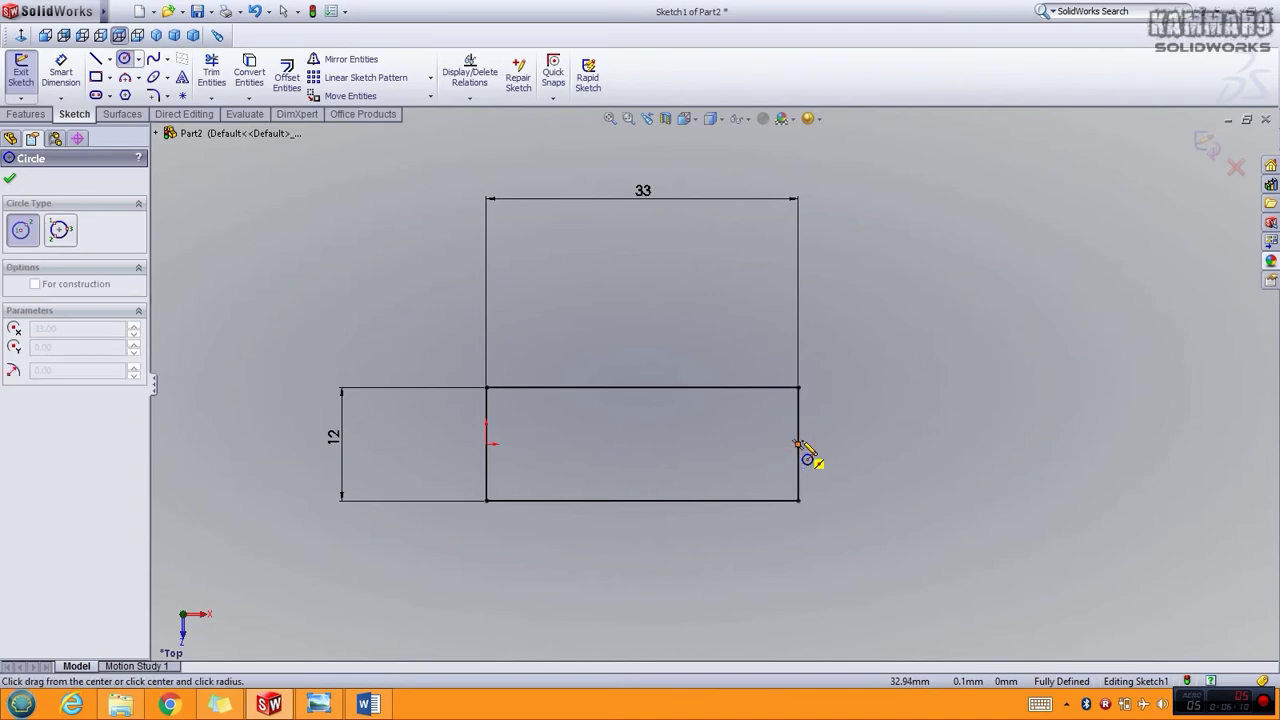
pyautogui.click(798, 388)
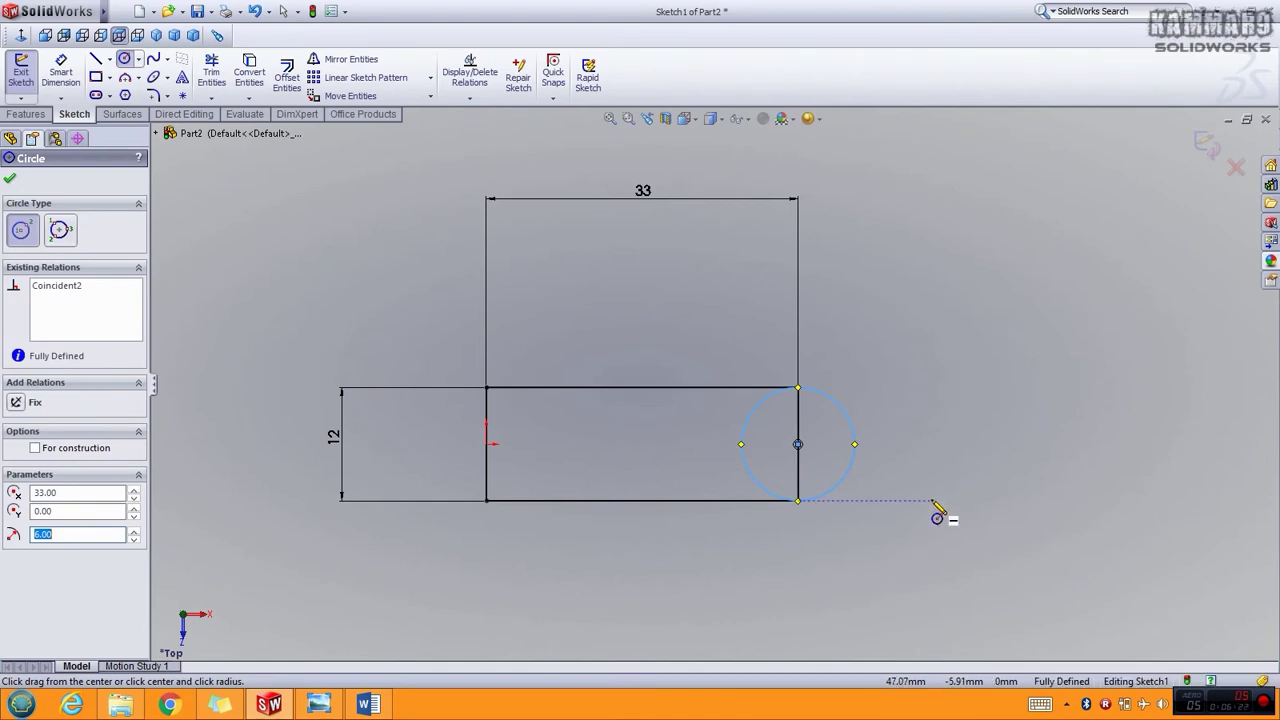
pyautogui.press('Escape')
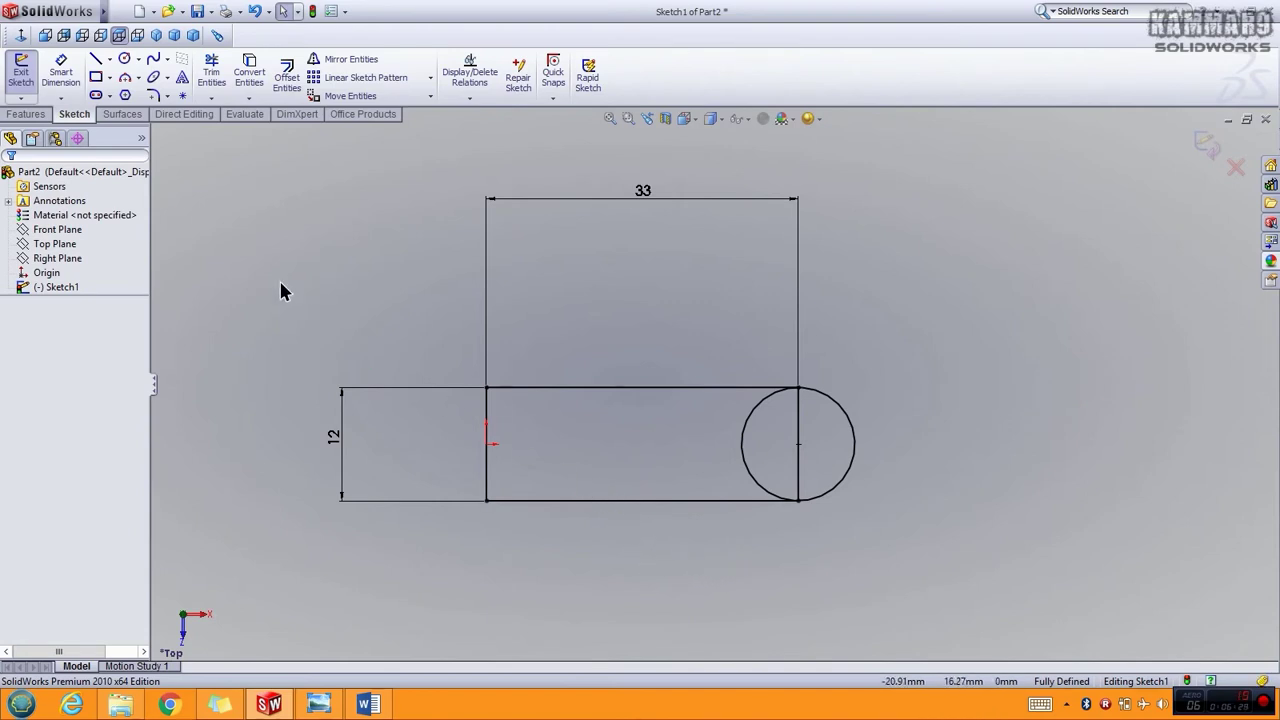
# - Sketch a smaller concentric circle with a radius of about 4 mm inside the circle at the rectangle's right end
pyautogui.click(124, 59)
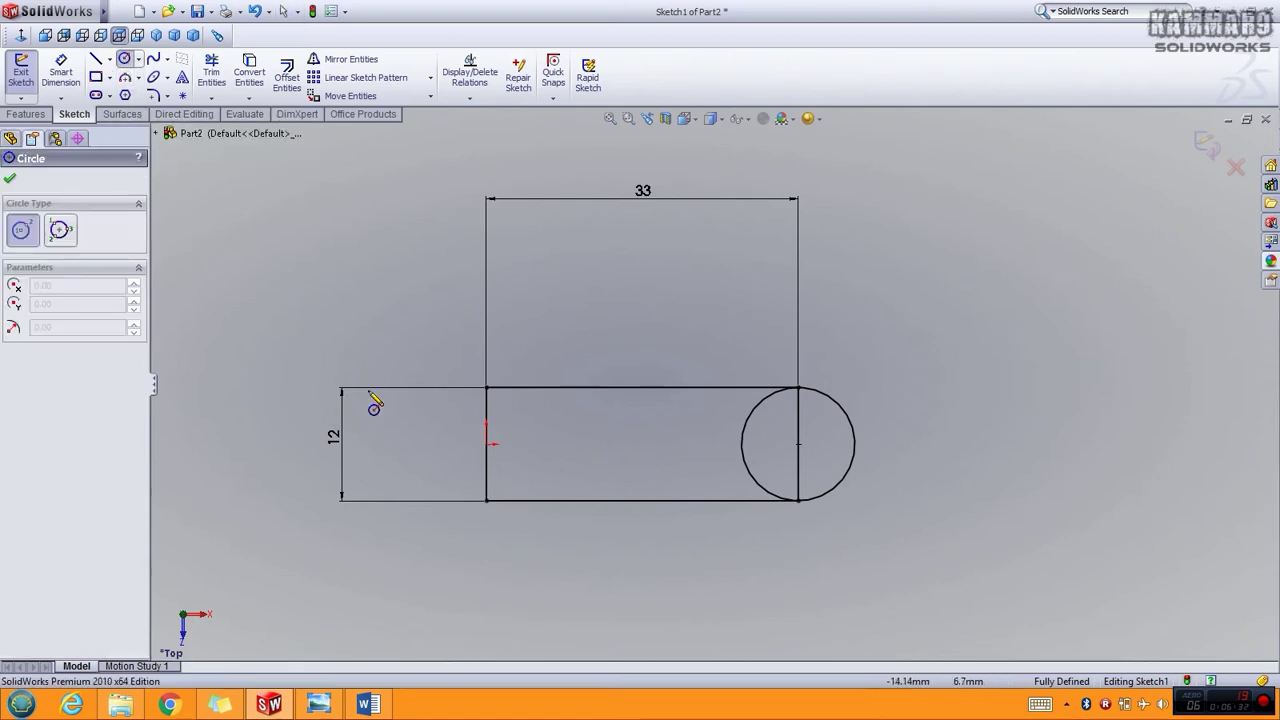
pyautogui.click(797, 444)
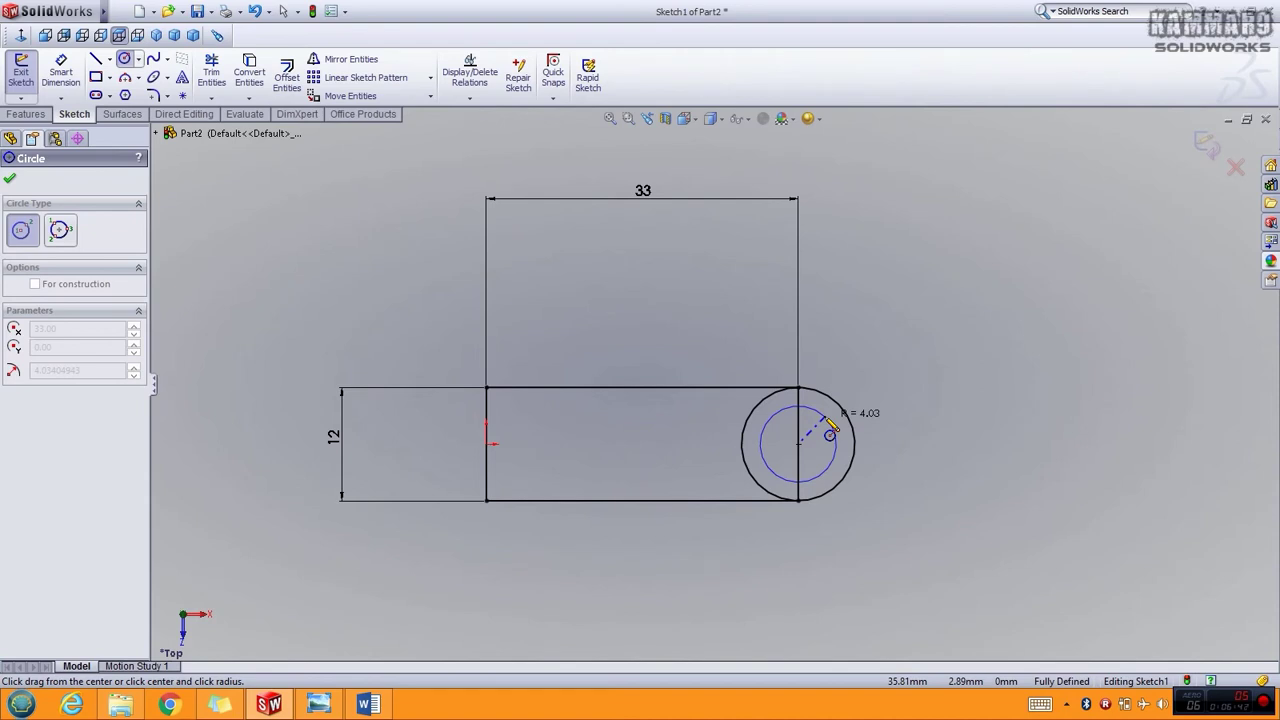
pyautogui.click(825, 419)
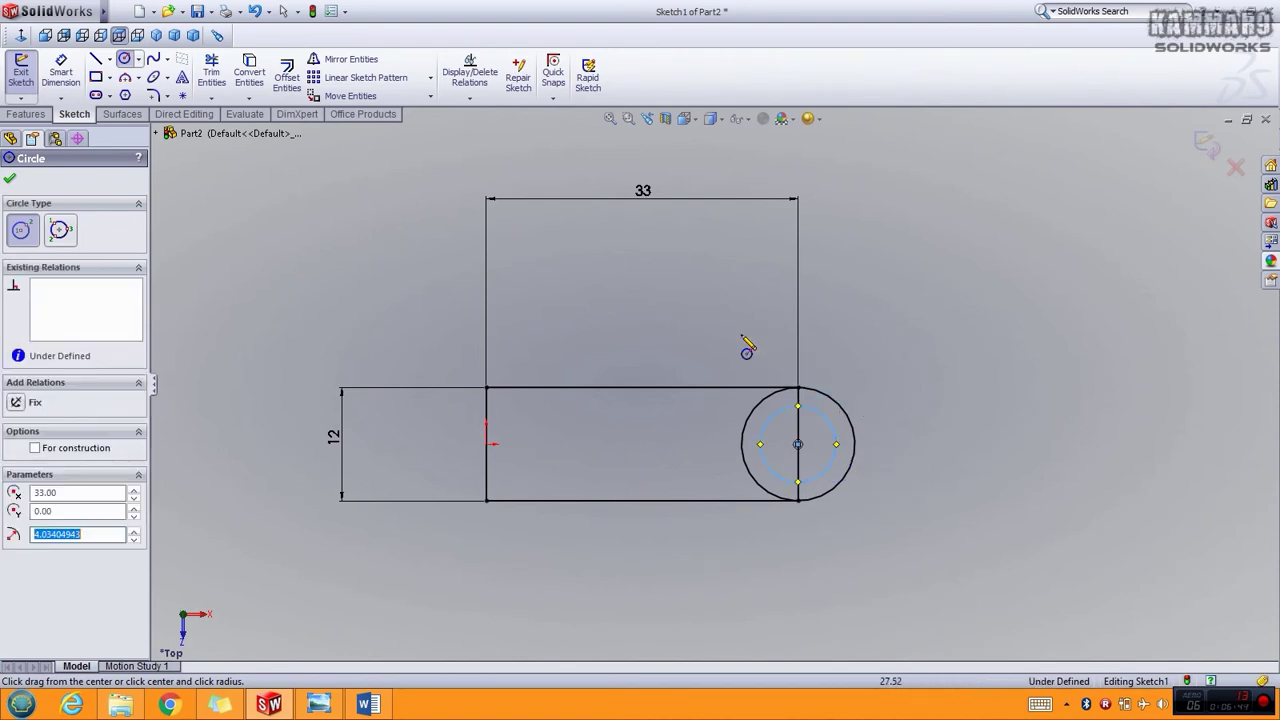
# - Dimension the inner circle to a diameter of 9 mm
pyautogui.click(63, 82)
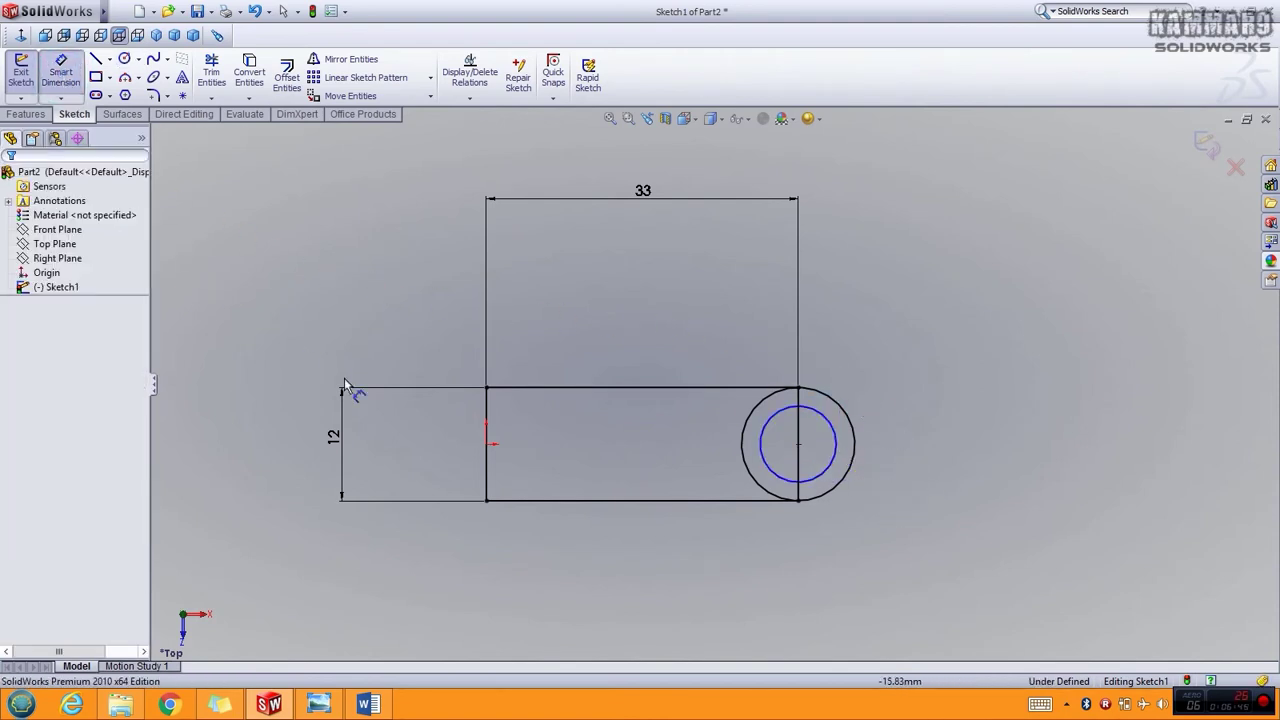
pyautogui.click(834, 431)
pyautogui.click(942, 322)
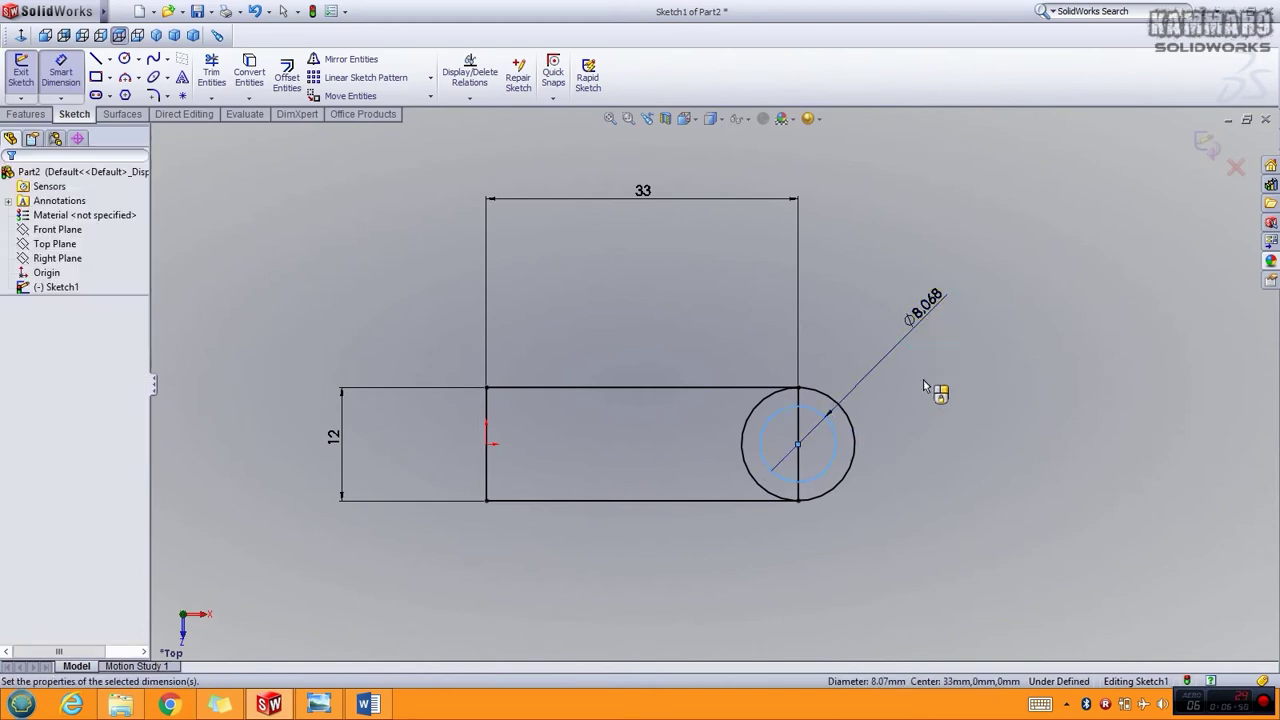
pyautogui.write('9')
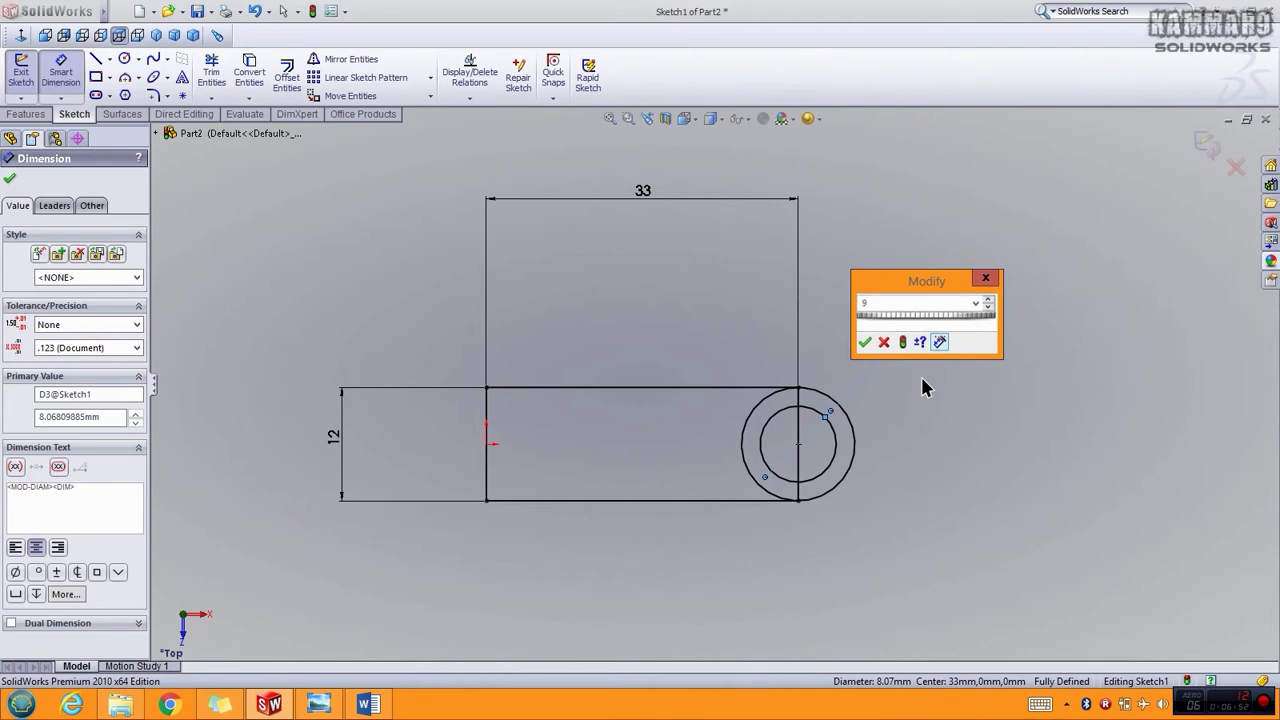
pyautogui.press('Return')
pyautogui.scroll(-2, 847, 465)
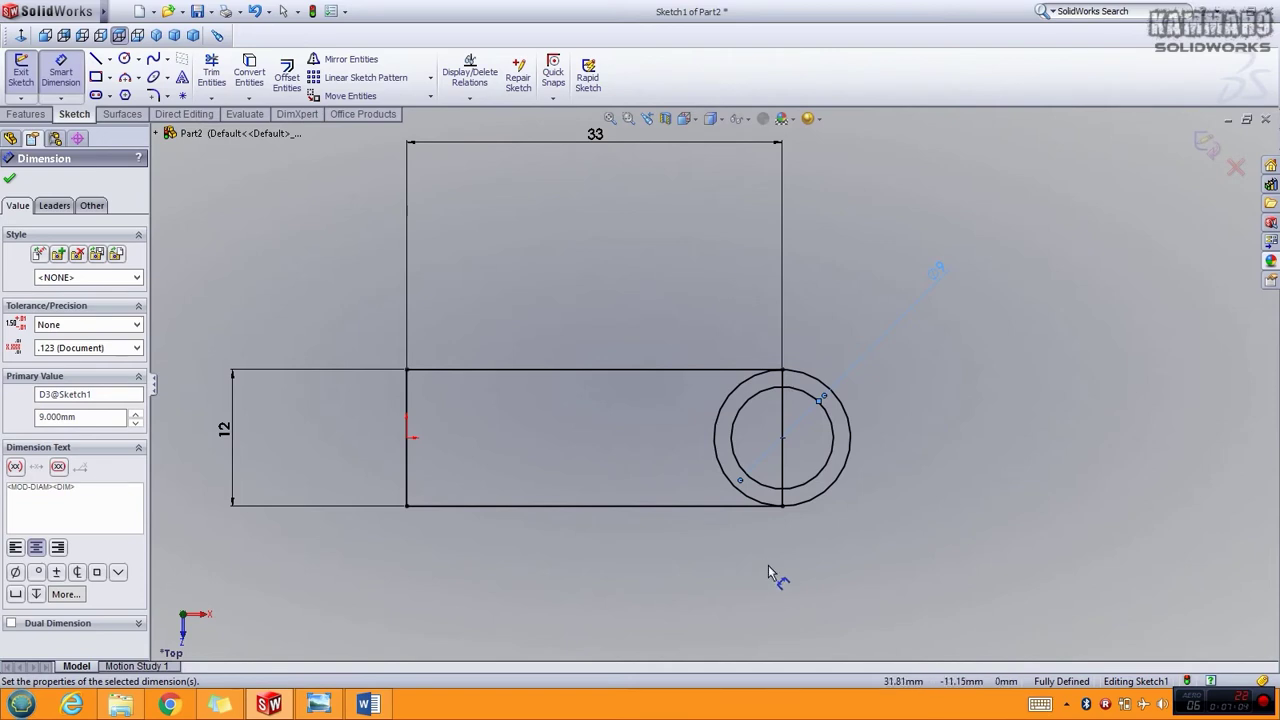
pyautogui.press('Escape')
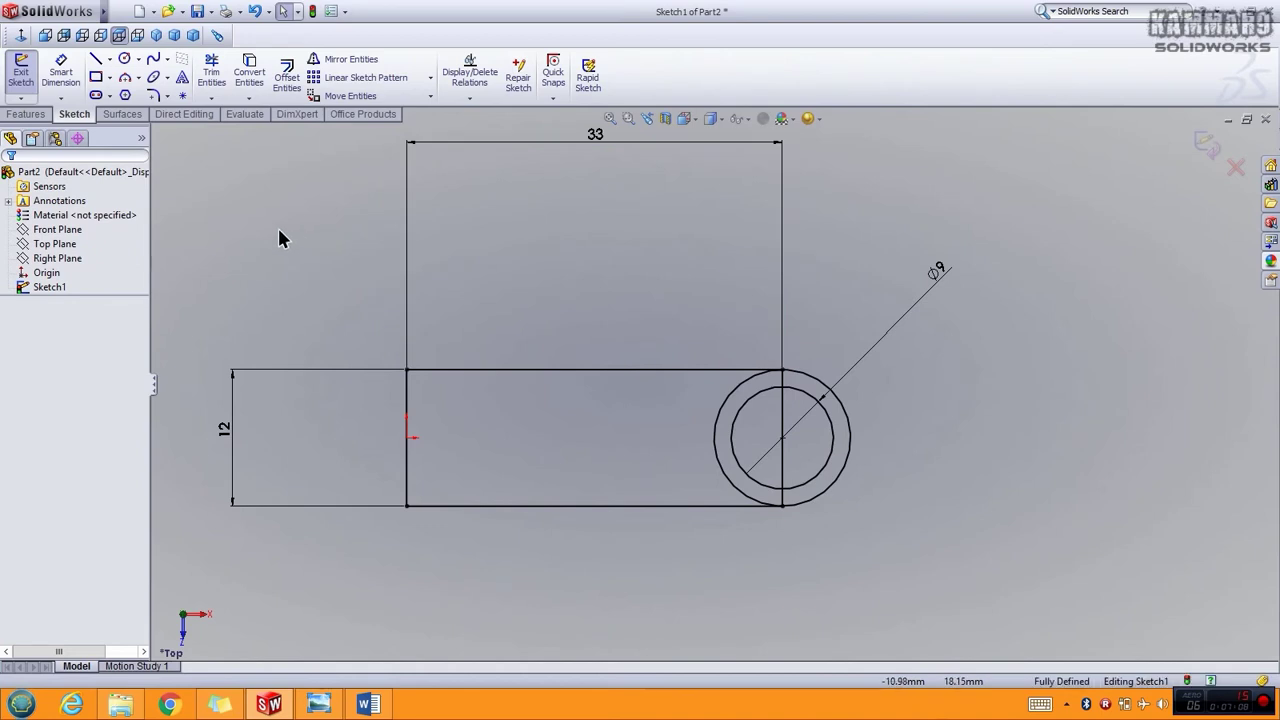
# - Trim away the half of the outer circle that lies inside the rectangle, using Power trim
pyautogui.click(207, 74)
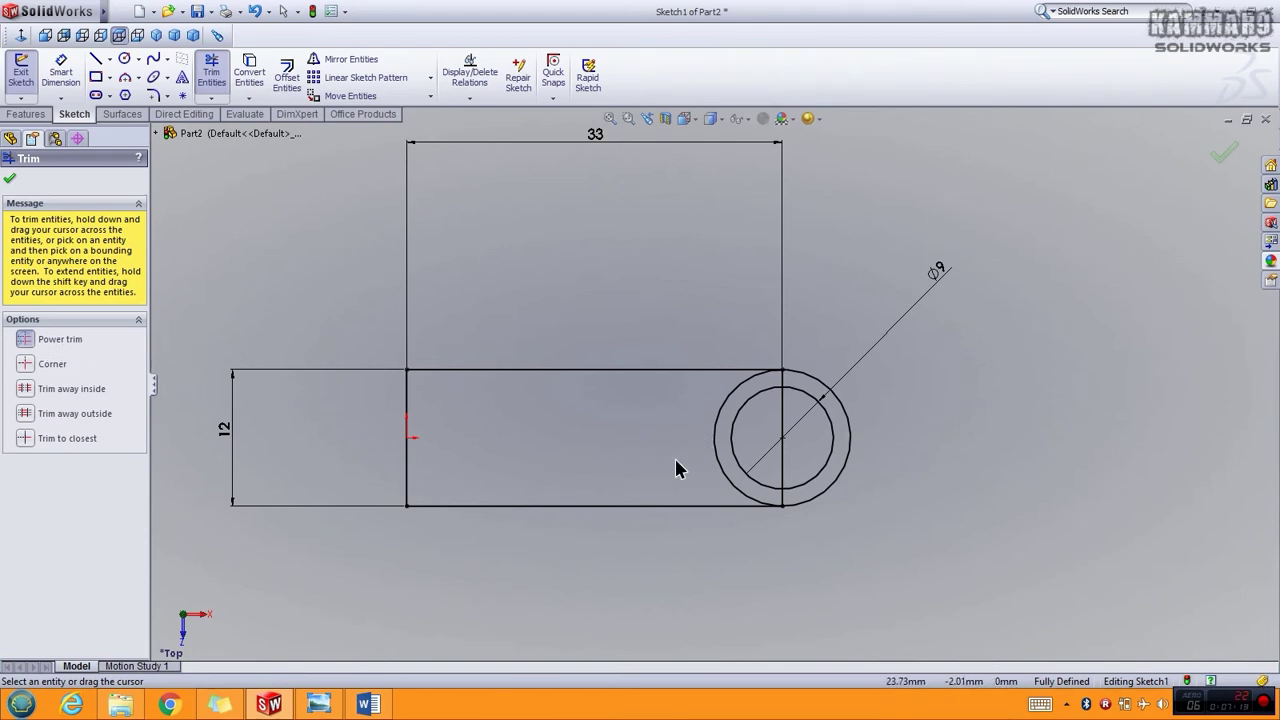
pyautogui.moveTo(677, 461); pyautogui.dragTo(726, 474)
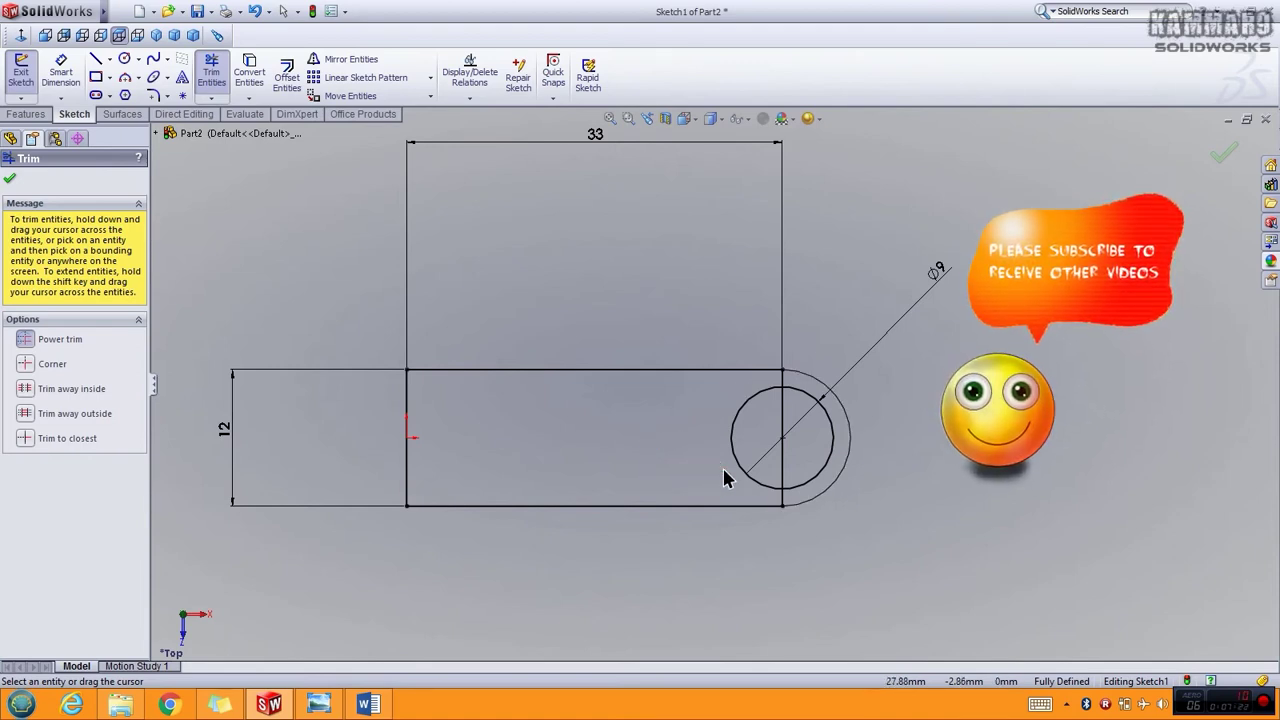
pyautogui.click(12, 180)
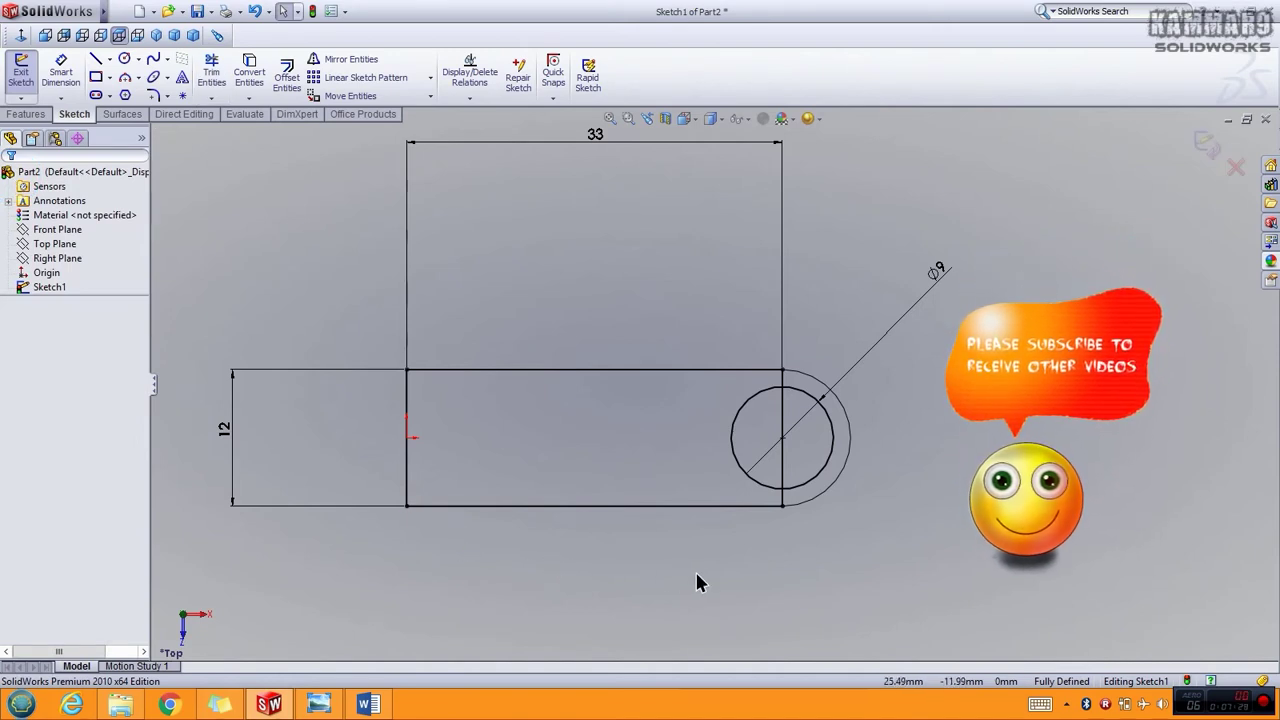
# - Convert the rectangle's right vertical edge, which crosses the inner circle, into construction geometry
pyautogui.click(784, 478)
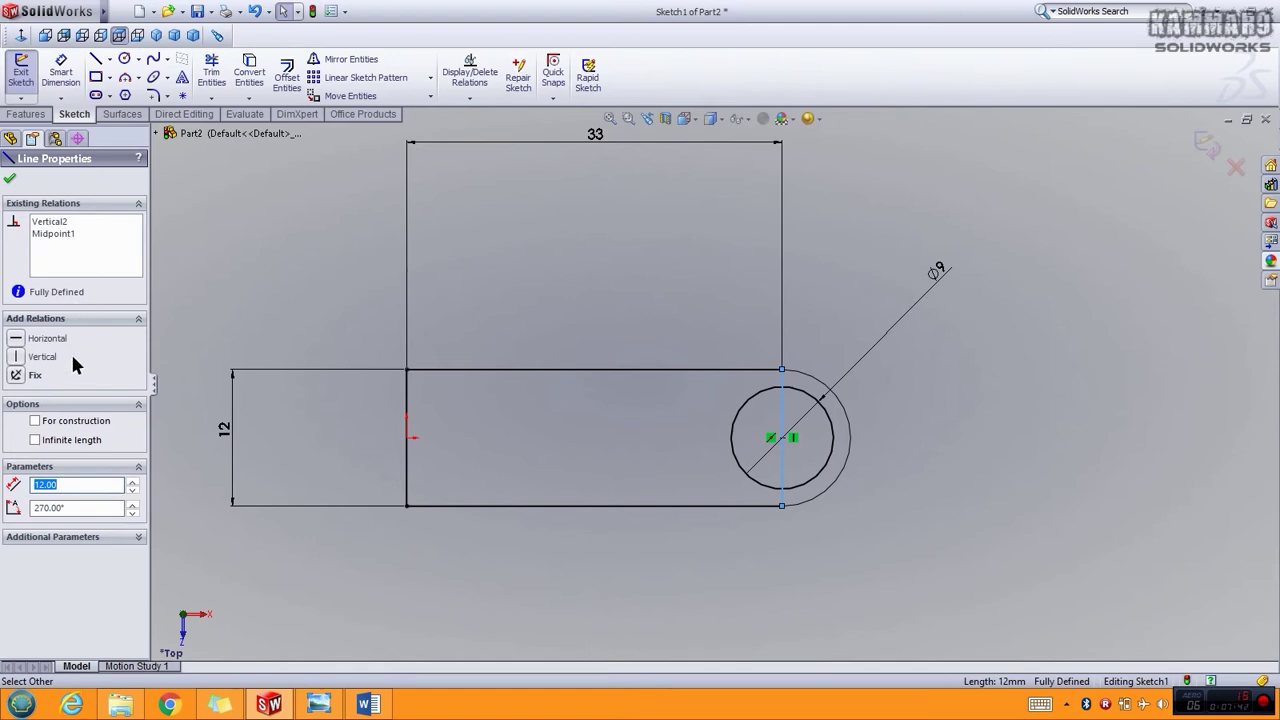
pyautogui.click(35, 421)
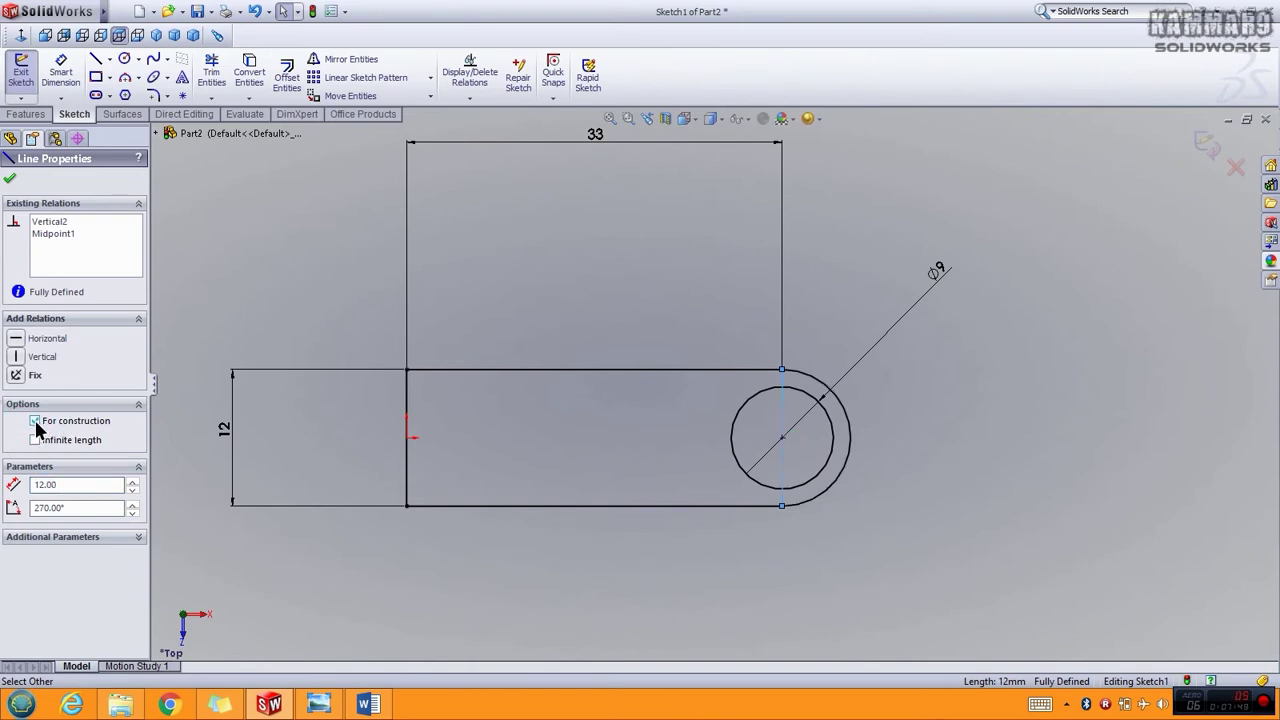
pyautogui.click(363, 603)
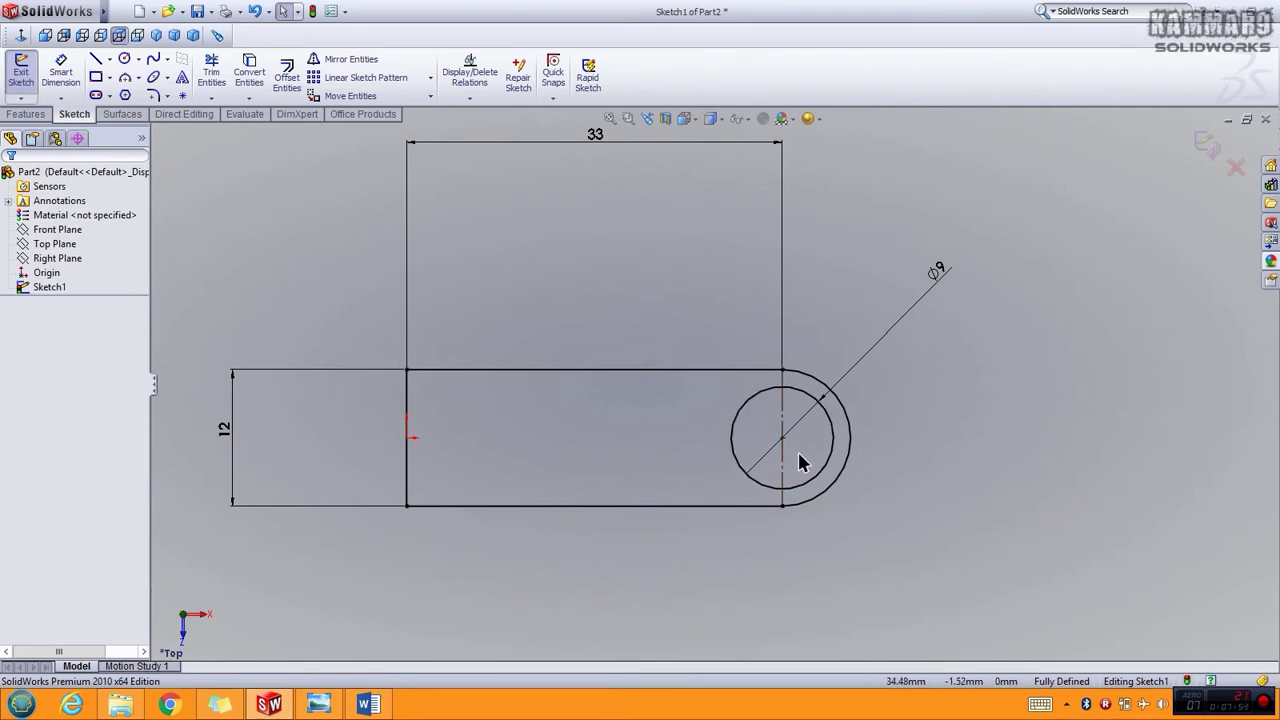
# - Extrude the rounded-end profile with its hole upward as a blind boss, 4 mm thick
pyautogui.moveTo(482, 536)
pyautogui.mouseDown(button='middle')
pyautogui.moveTo(496, 484)
pyautogui.moveTo(494, 314)
pyautogui.moveTo(469, 280)
pyautogui.moveTo(463, 371)
pyautogui.moveTo(489, 397)
pyautogui.moveTo(497, 365)
pyautogui.moveTo(463, 355)
pyautogui.moveTo(460, 372)
pyautogui.mouseUp(button='middle')
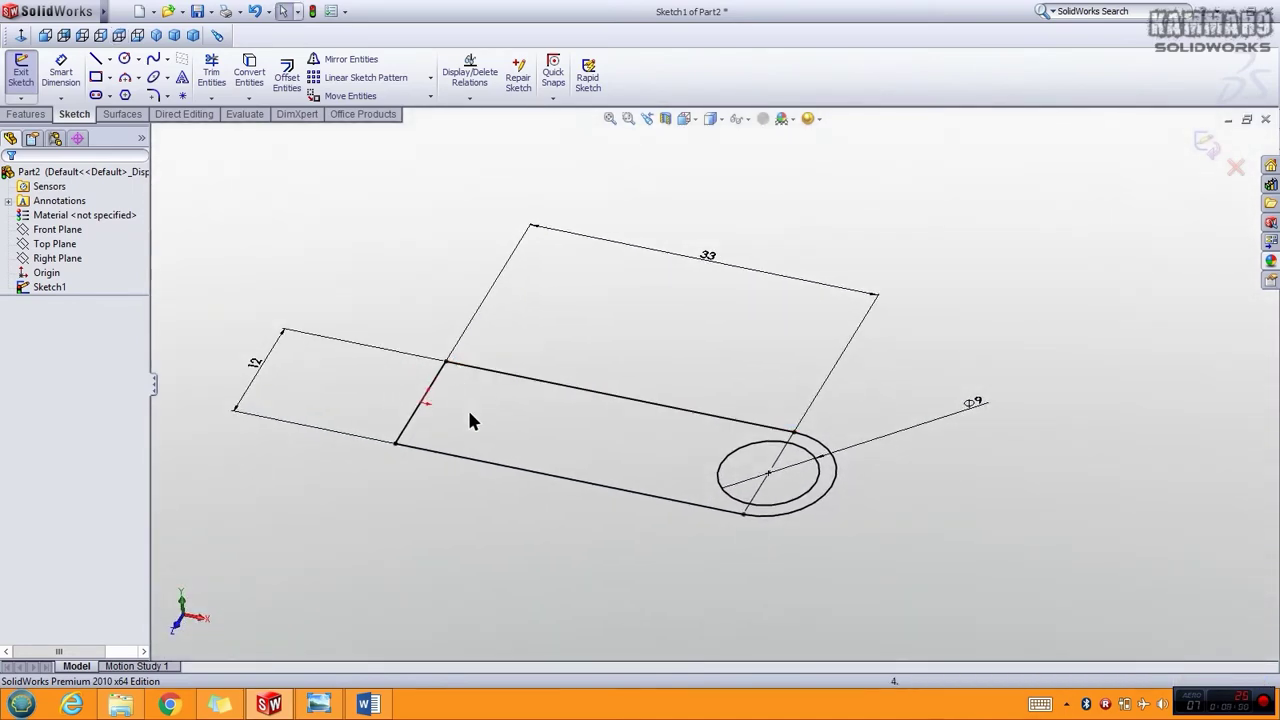
pyautogui.moveTo(591, 349)
pyautogui.mouseDown(button='middle')
pyautogui.moveTo(580, 280)
pyautogui.moveTo(507, 366)
pyautogui.moveTo(542, 356)
pyautogui.mouseUp(button='middle')
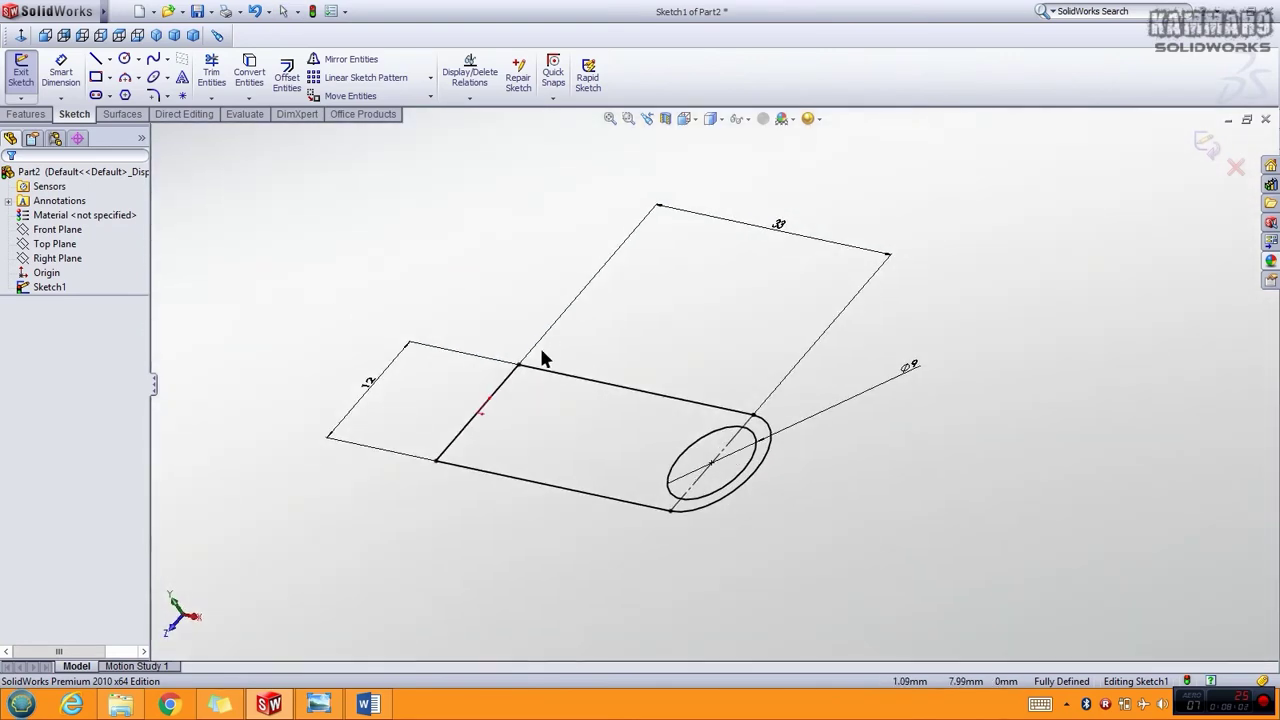
pyautogui.moveTo(565, 420)
pyautogui.mouseDown(button='middle')
pyautogui.moveTo(605, 418)
pyautogui.moveTo(603, 389)
pyautogui.moveTo(557, 369)
pyautogui.moveTo(537, 306)
pyautogui.moveTo(603, 369)
pyautogui.moveTo(649, 371)
pyautogui.moveTo(662, 422)
pyautogui.moveTo(660, 374)
pyautogui.moveTo(617, 371)
pyautogui.moveTo(600, 414)
pyautogui.moveTo(630, 377)
pyautogui.moveTo(586, 292)
pyautogui.moveTo(543, 400)
pyautogui.moveTo(619, 381)
pyautogui.mouseUp(button='middle')
pyautogui.press('Escape')
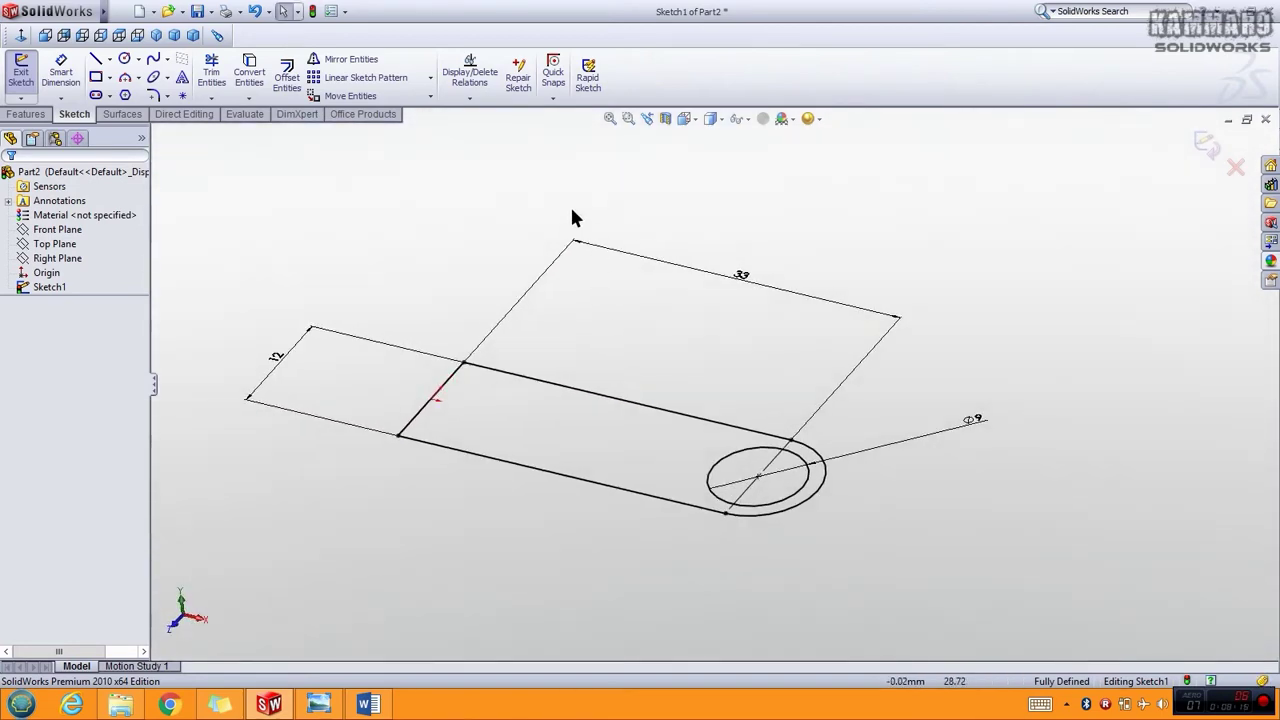
pyautogui.click(28, 115)
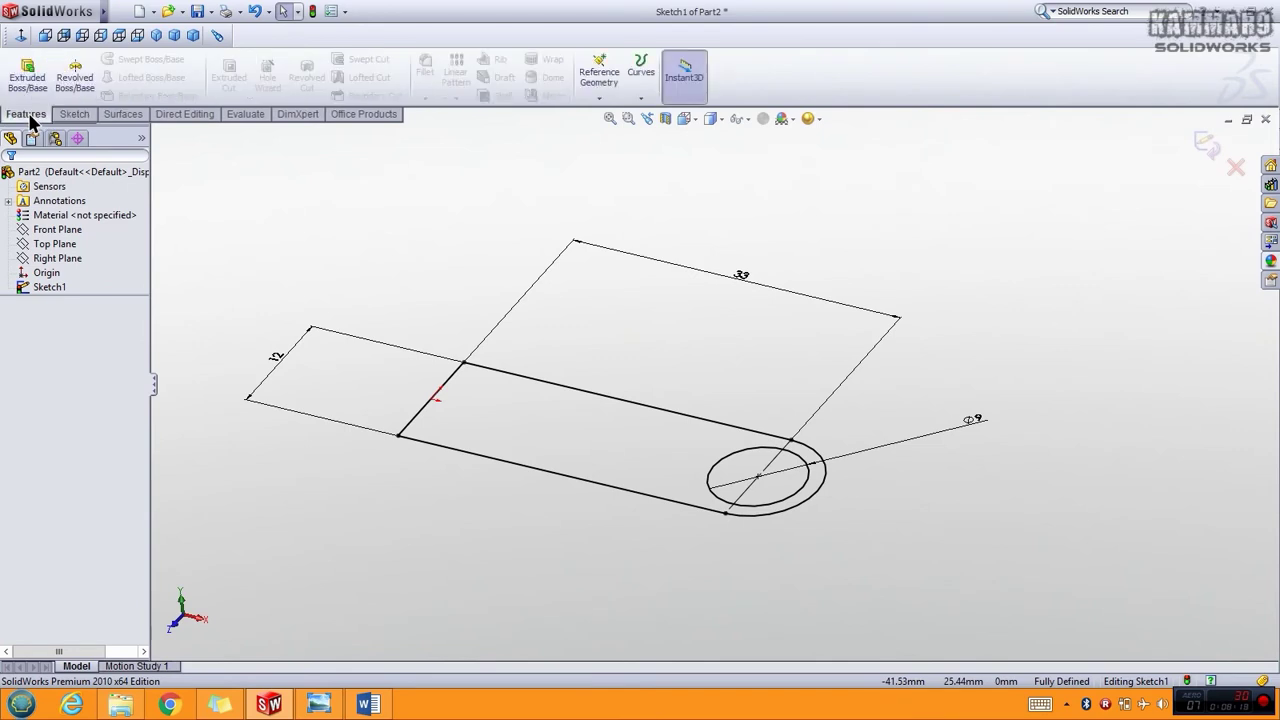
pyautogui.click(30, 78)
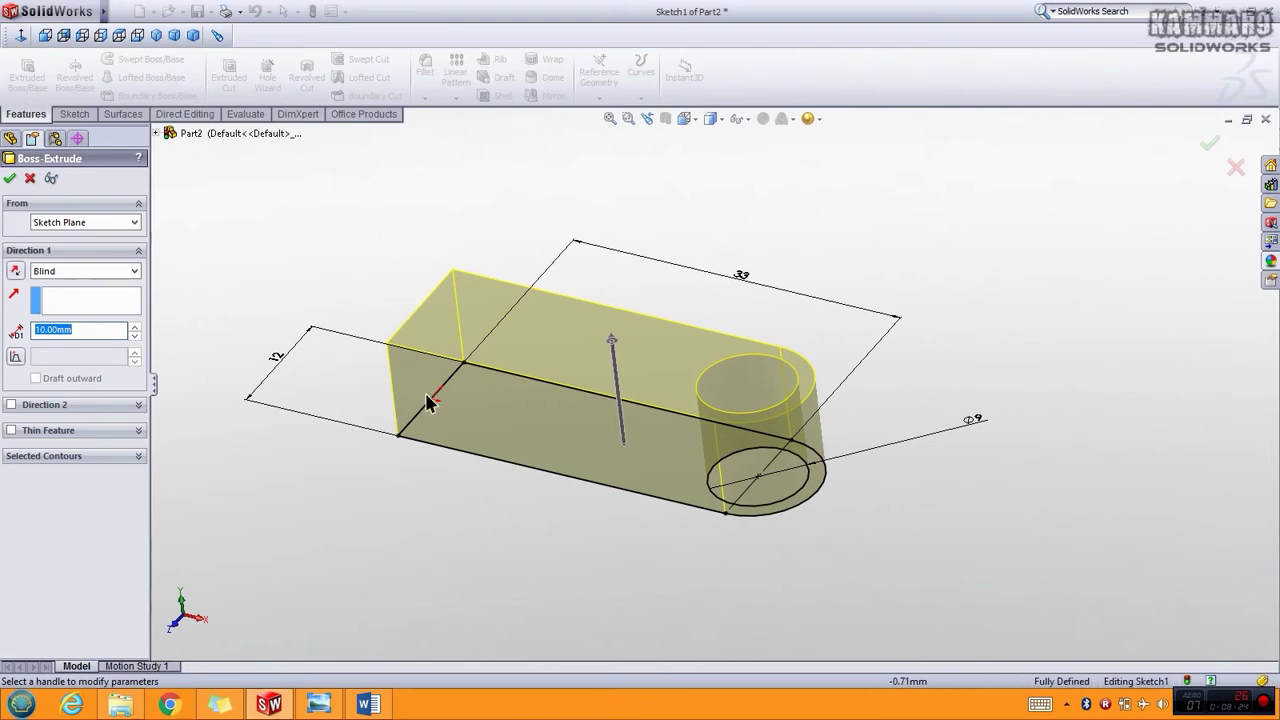
pyautogui.click(92, 325)
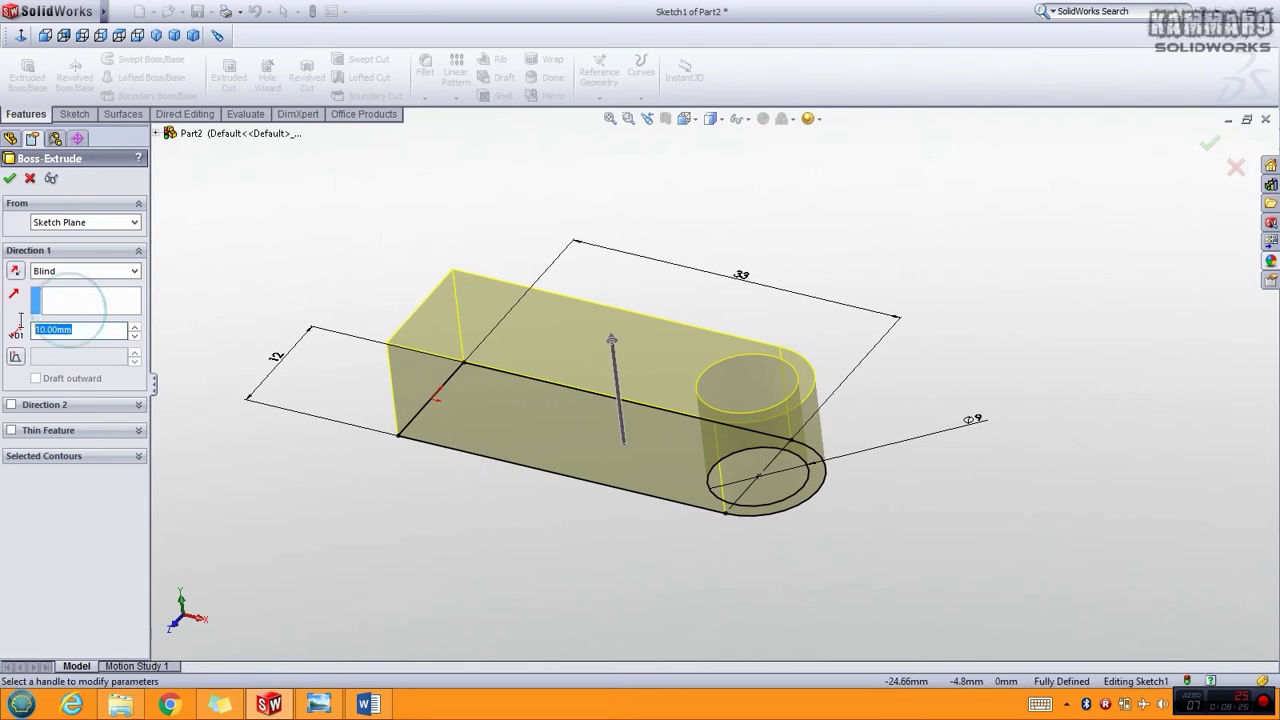
pyautogui.click(86, 329)
pyautogui.moveTo(86, 329); pyautogui.dragTo(31, 330)
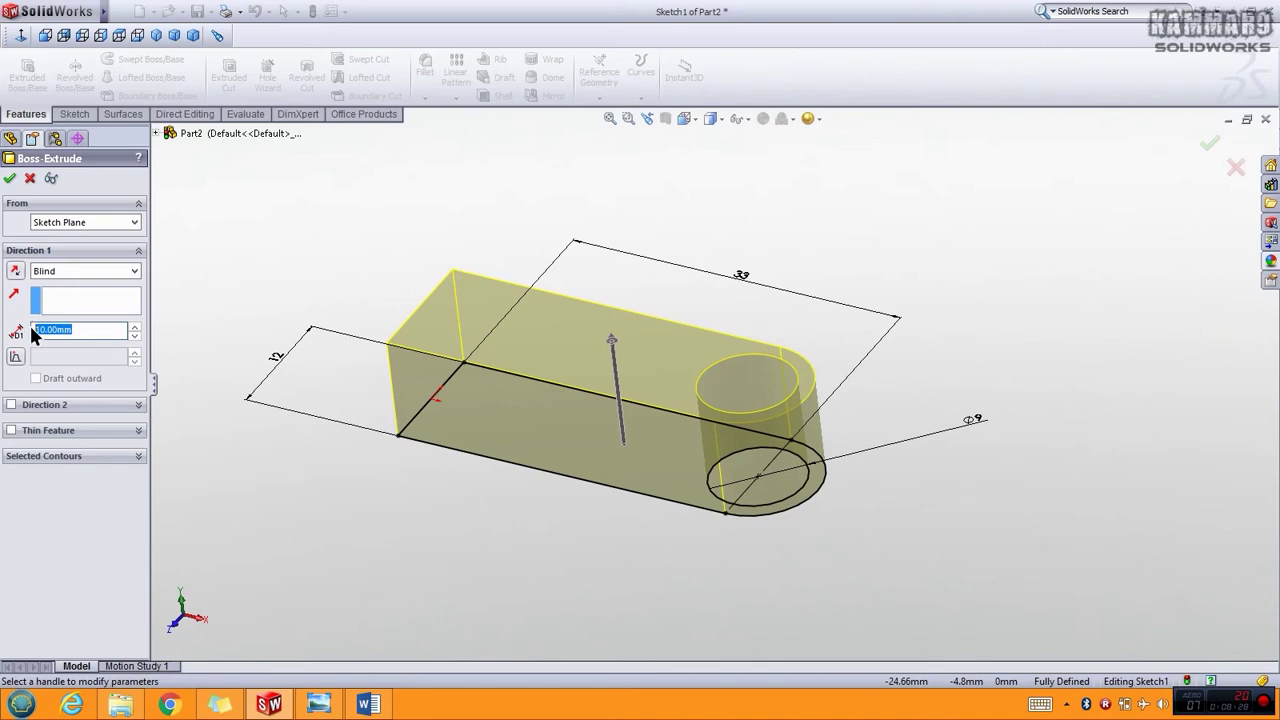
pyautogui.write('4')
pyautogui.press('Return')
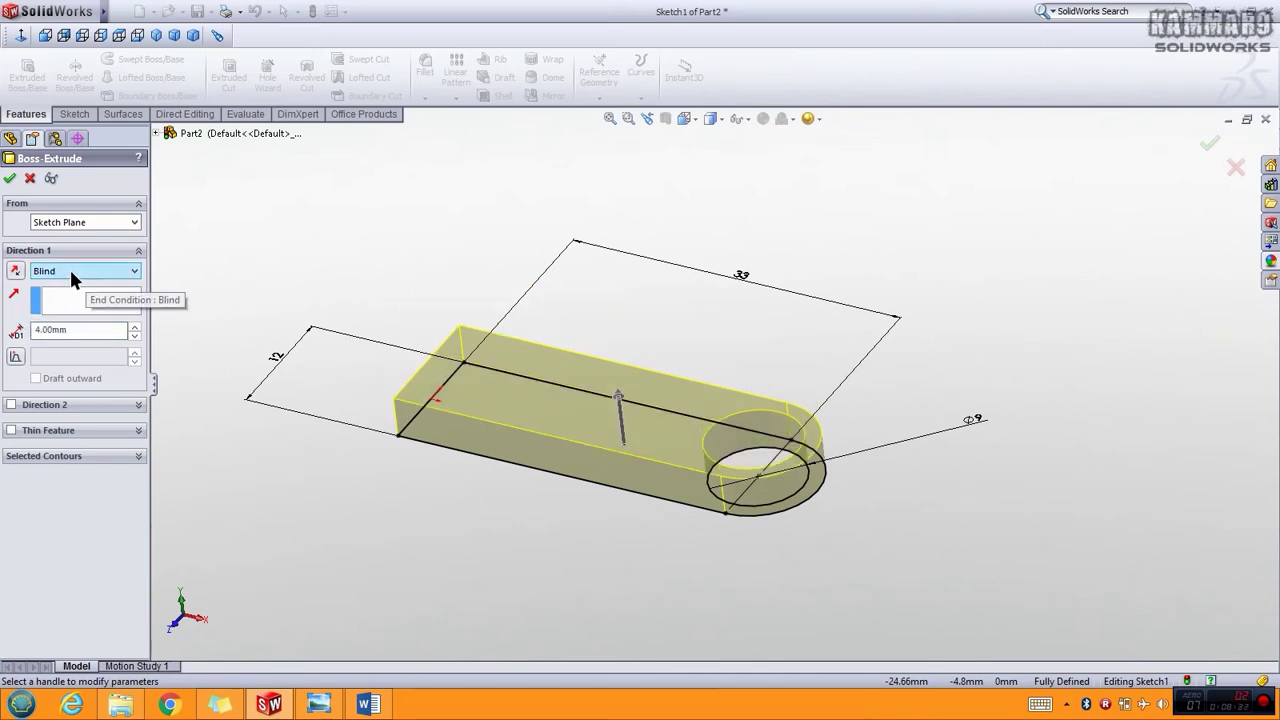
pyautogui.click(11, 180)
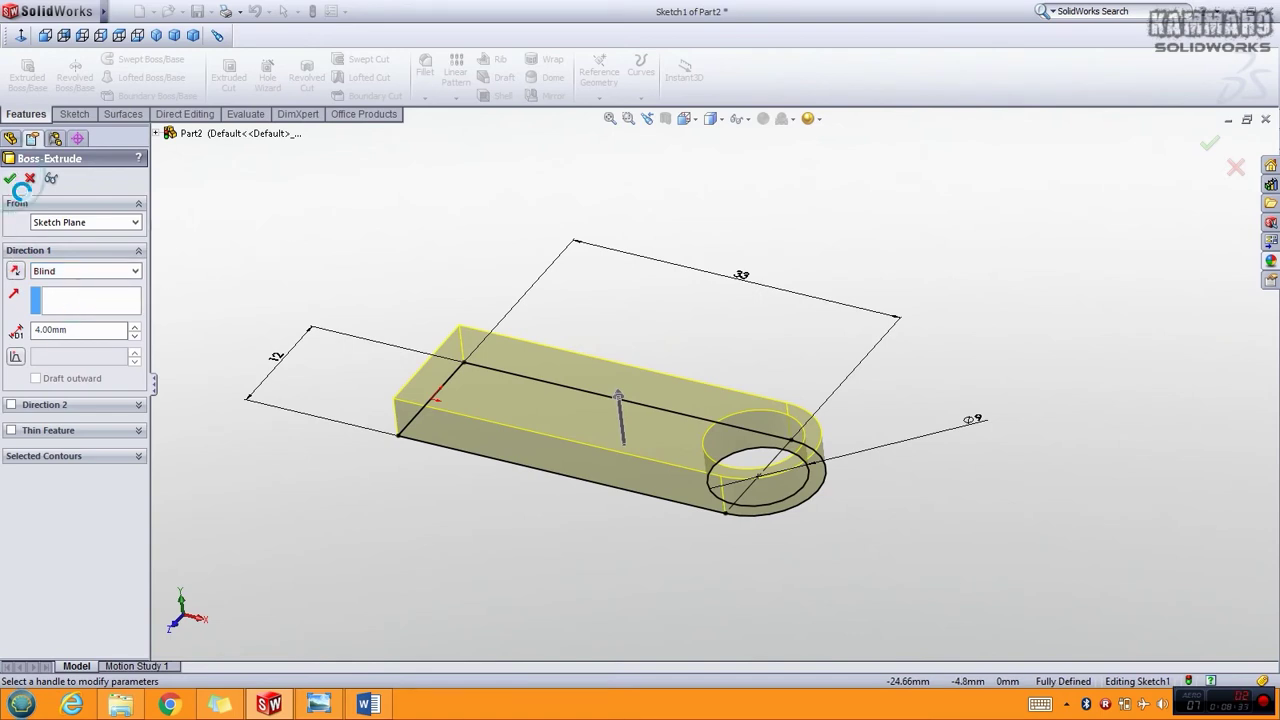
pyautogui.click(350, 245)
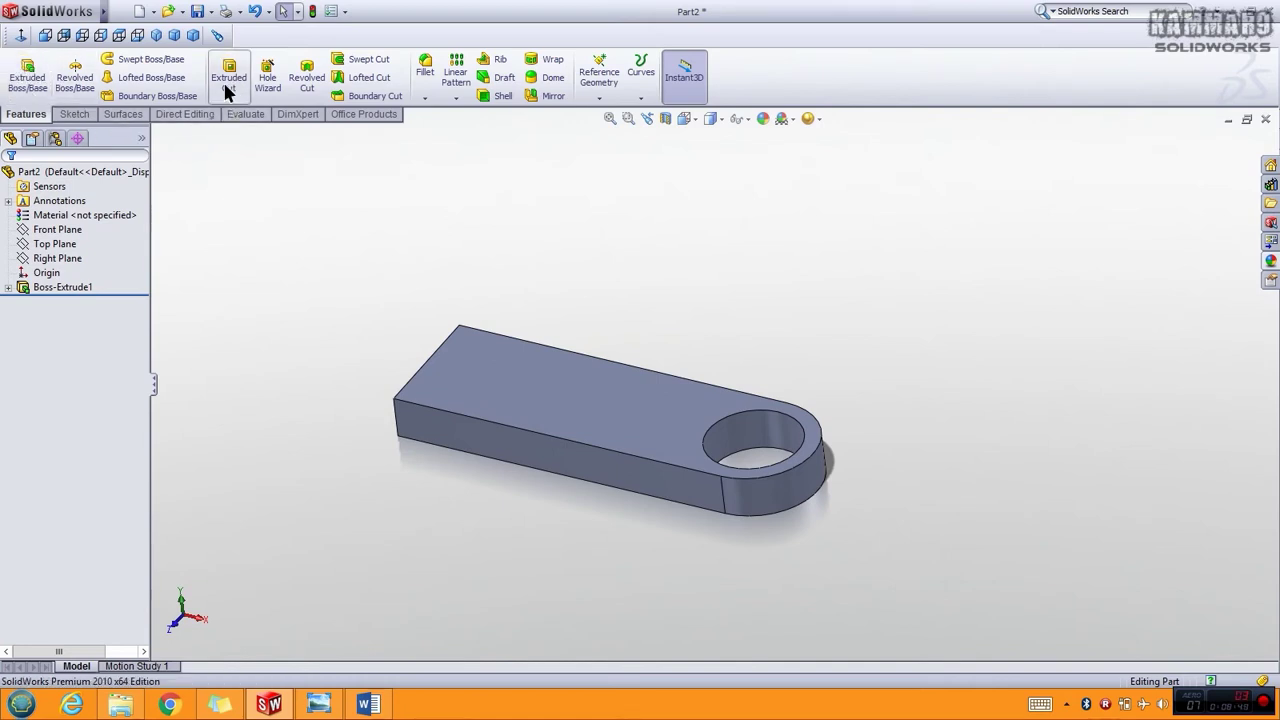
pyautogui.moveTo(293, 344); pyautogui.dragTo(426, 323, button='middle')
pyautogui.click(66, 260)
pyautogui.click(54, 244)
pyautogui.click(60, 259)
pyautogui.click(168, 272)
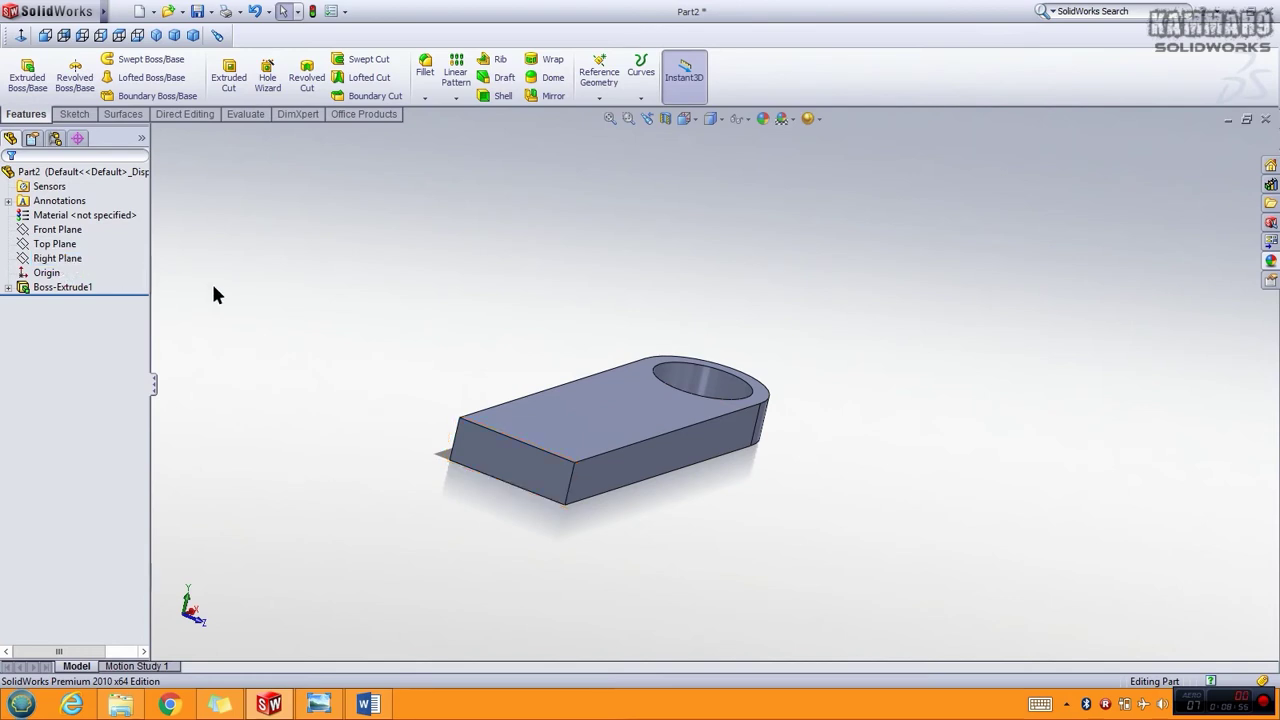
# - Start a sketch on the body's flat rectangular end face, opposite the hole, and orient the view normal to it
pyautogui.scroll(-2, 290, 417)
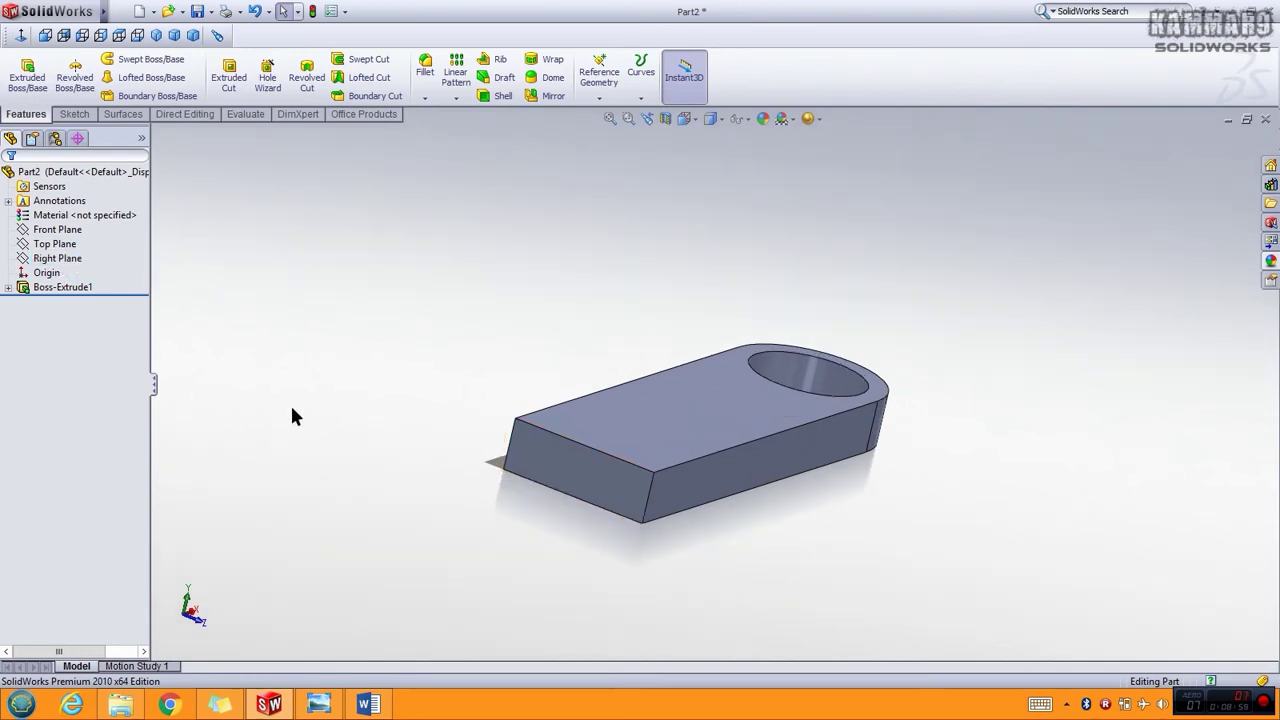
pyautogui.moveTo(374, 360)
pyautogui.mouseDown(button='middle')
pyautogui.moveTo(366, 369)
pyautogui.moveTo(361, 342)
pyautogui.mouseUp(button='middle')
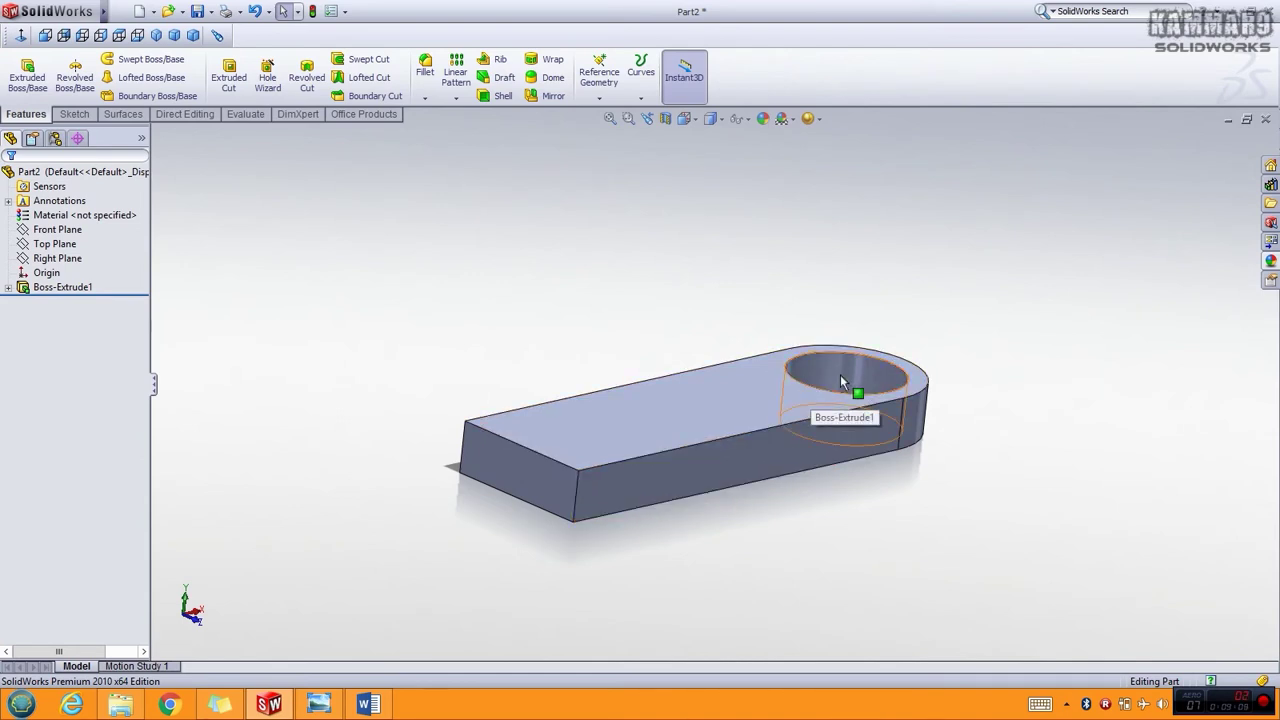
pyautogui.scroll(-2, 424, 410)
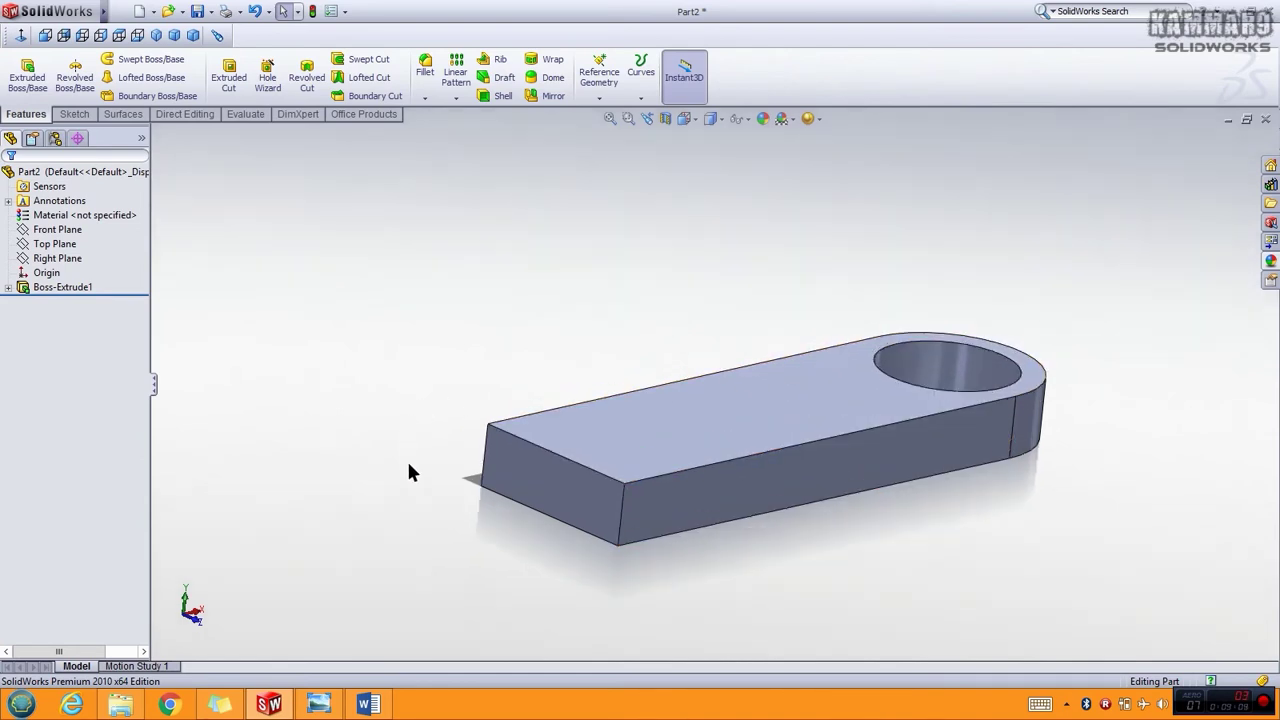
pyautogui.click(533, 467)
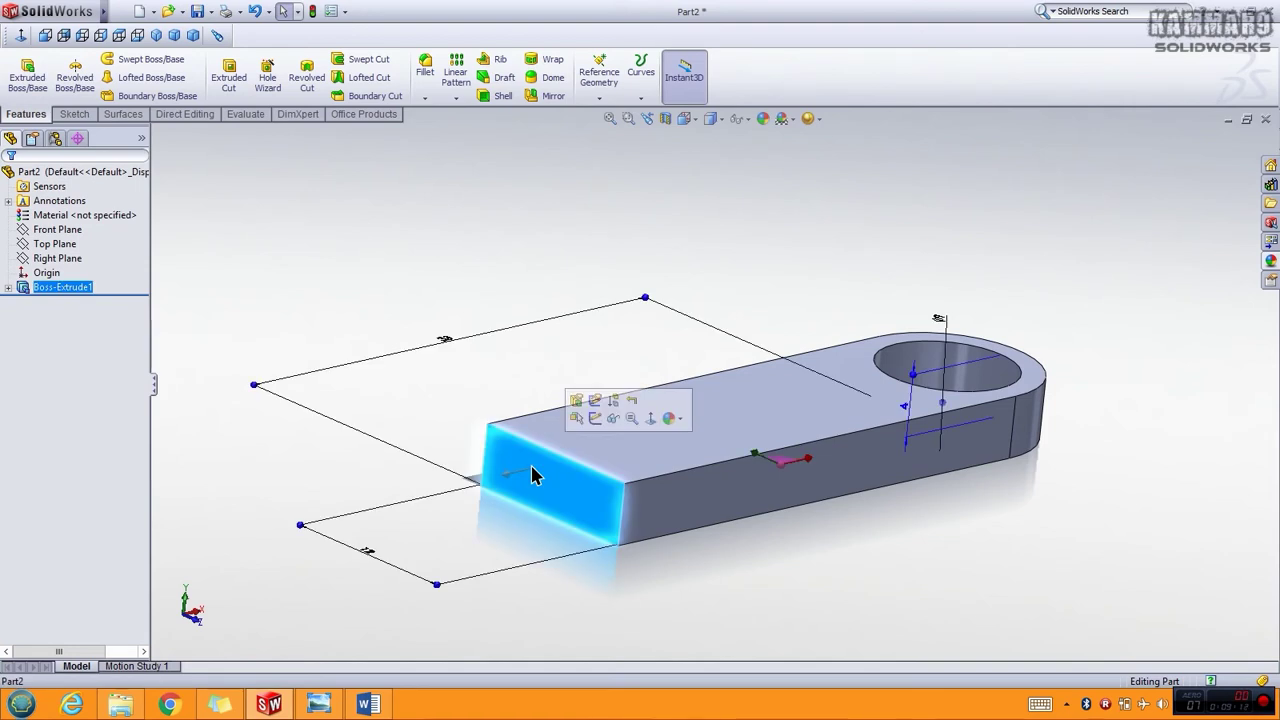
pyautogui.click(594, 419)
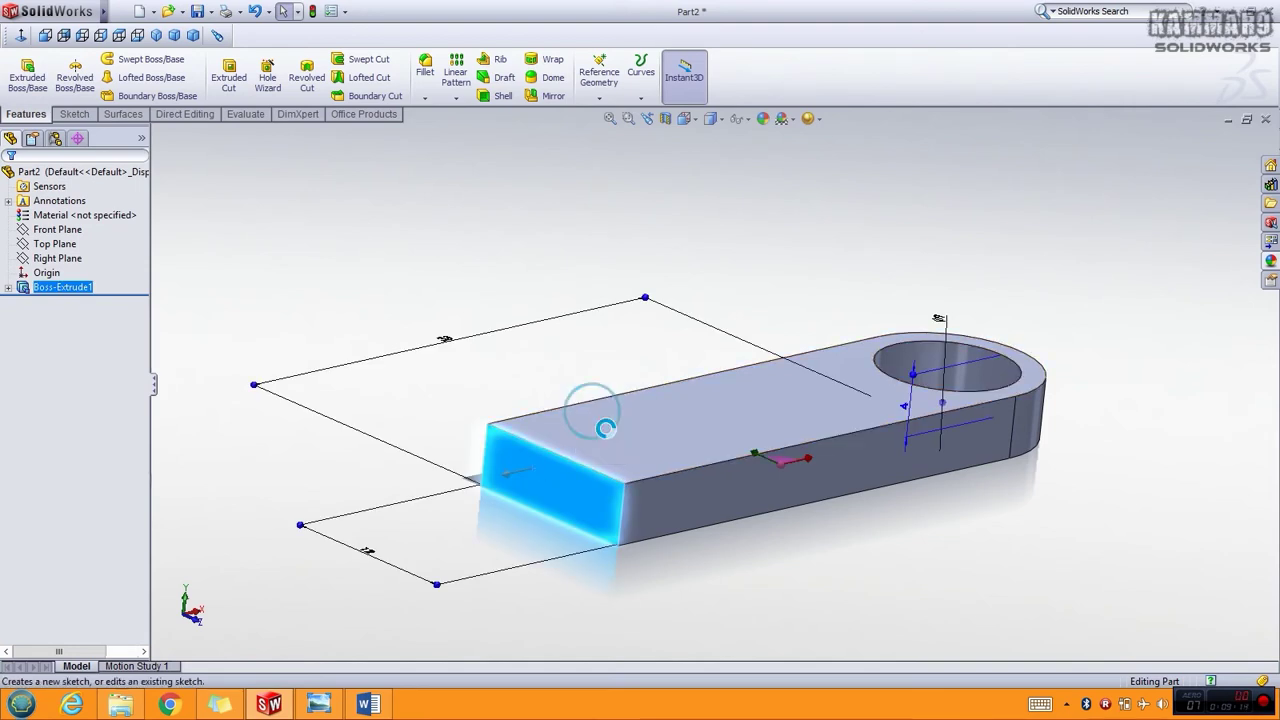
pyautogui.moveTo(474, 342)
pyautogui.mouseDown(button='middle')
pyautogui.moveTo(474, 291)
pyautogui.moveTo(551, 303)
pyautogui.moveTo(560, 382)
pyautogui.mouseUp(button='middle')
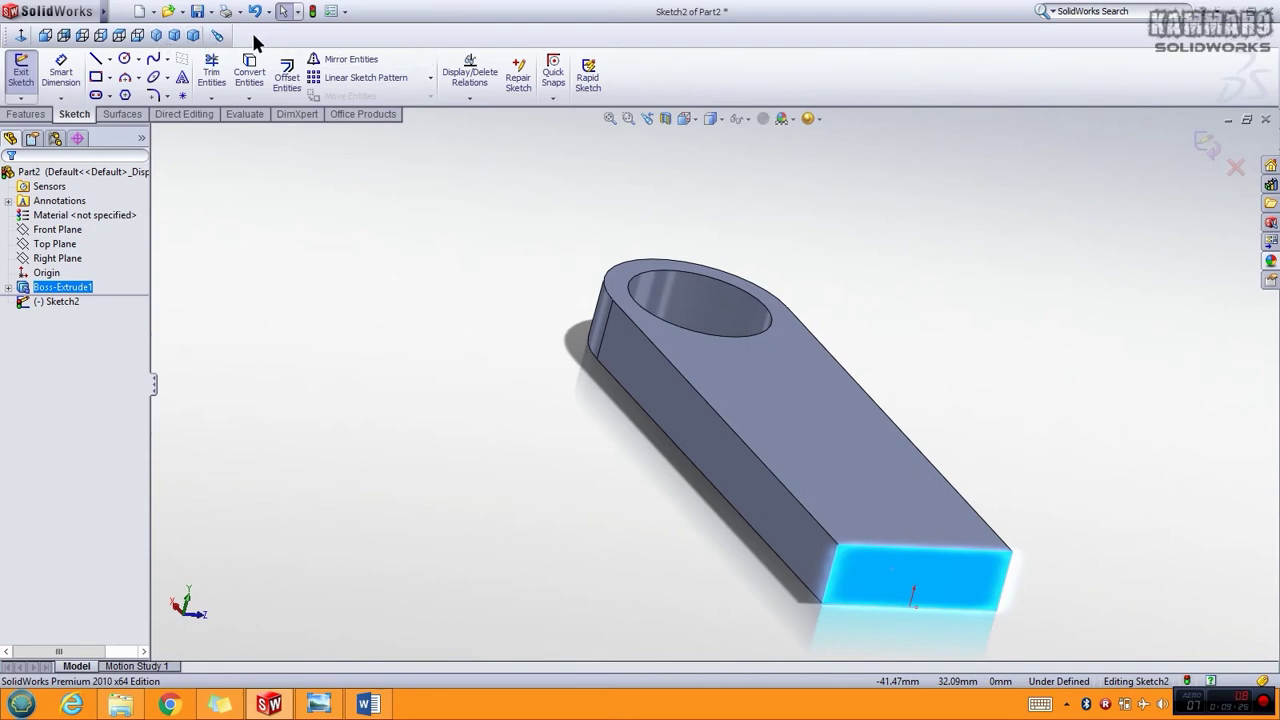
pyautogui.click(20, 35)
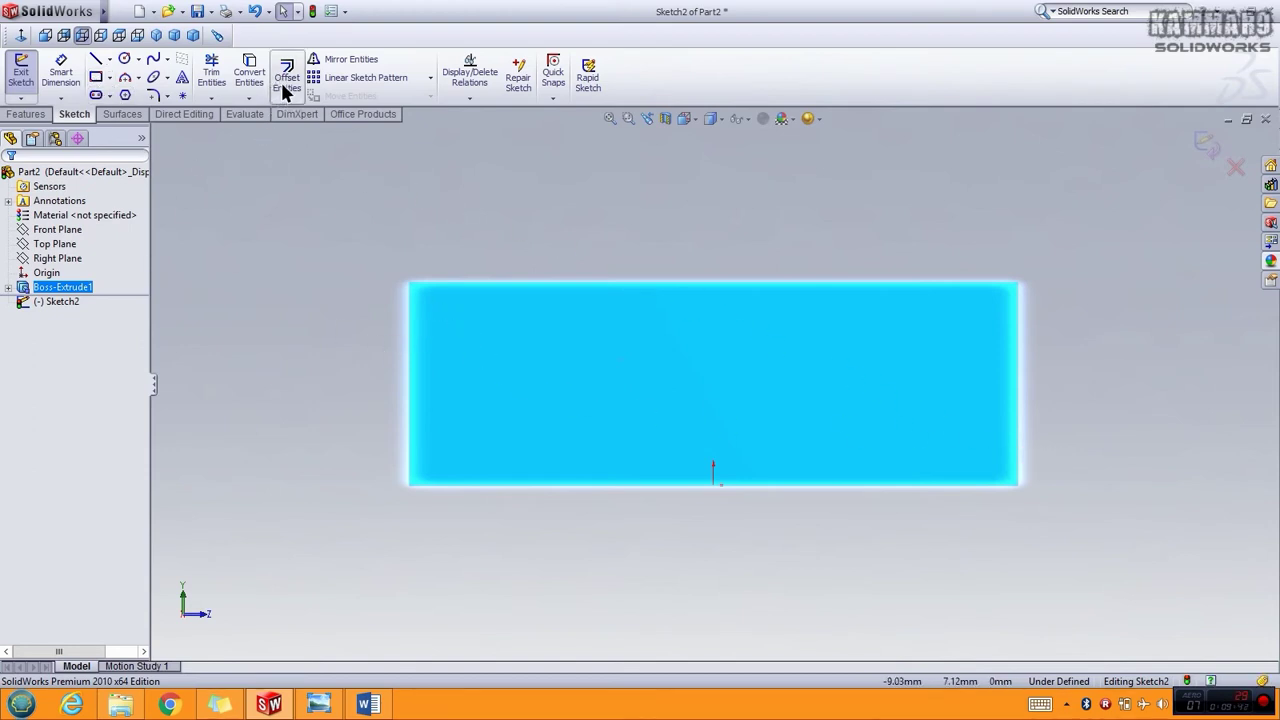
# - Offset the outline of the end face inward by 0.2 mm, using the reversed direction
pyautogui.click(300, 280)
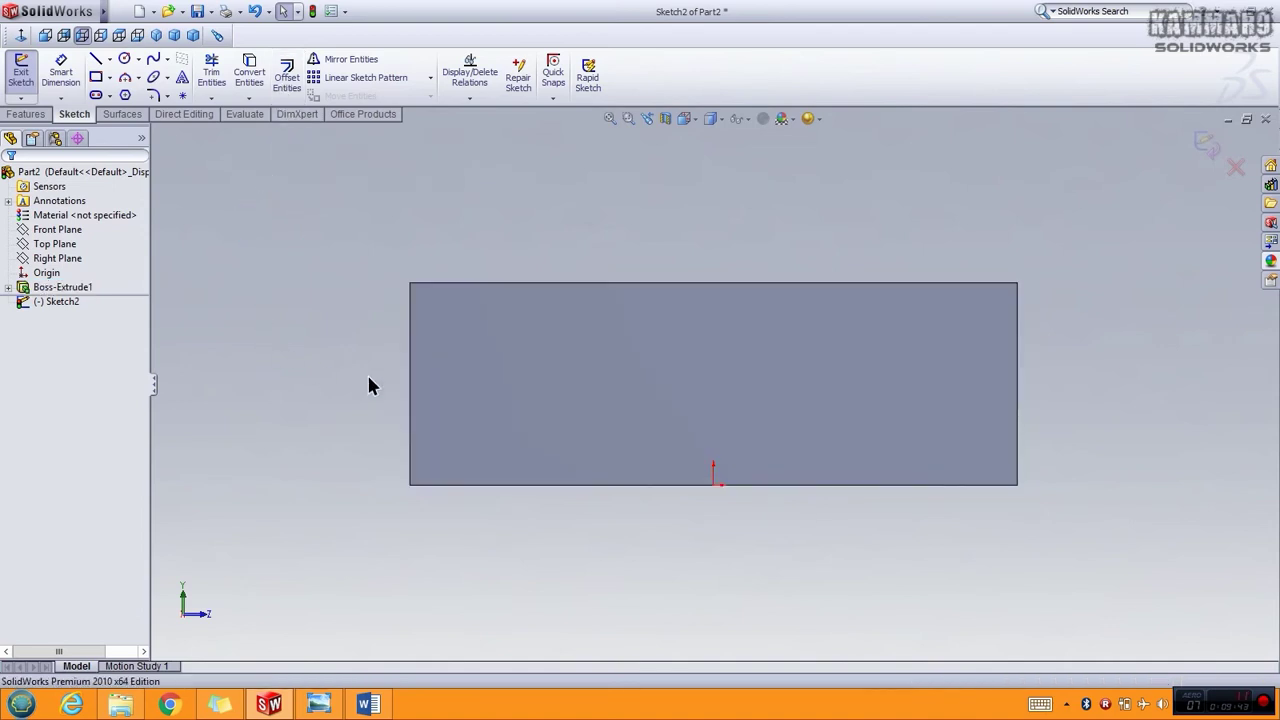
pyautogui.click(560, 354)
pyautogui.click(308, 323)
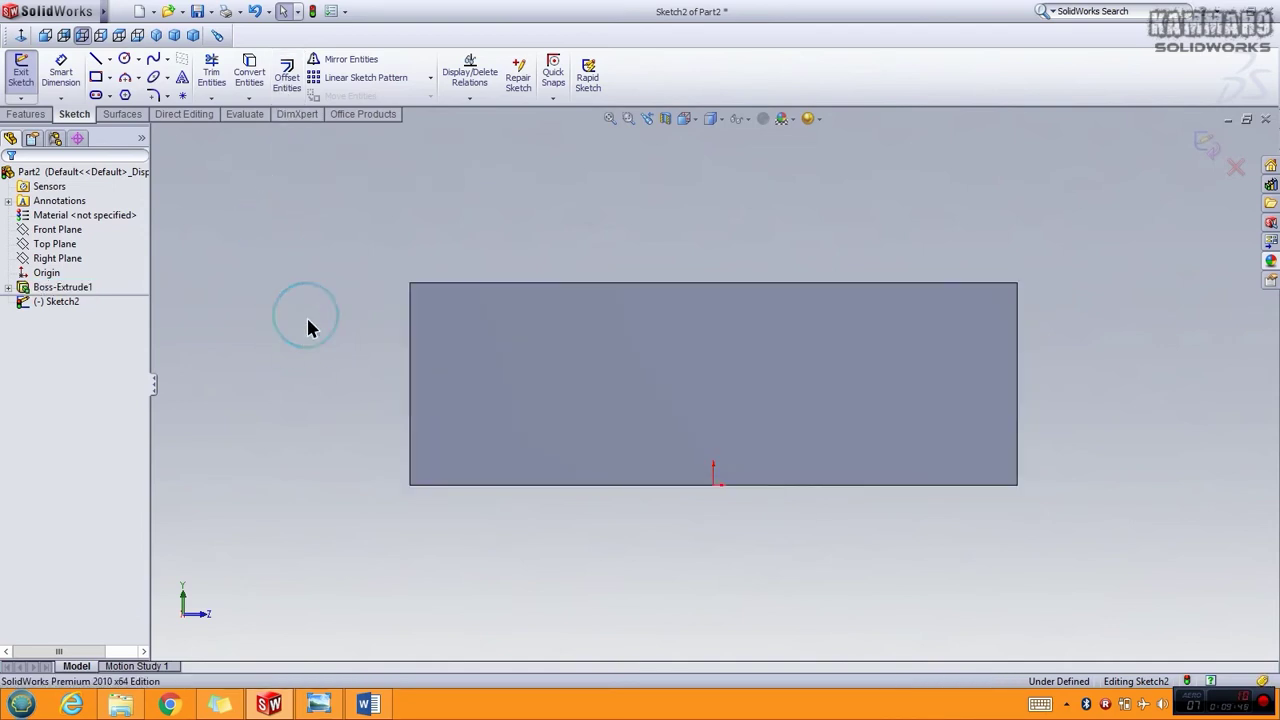
pyautogui.click(489, 354)
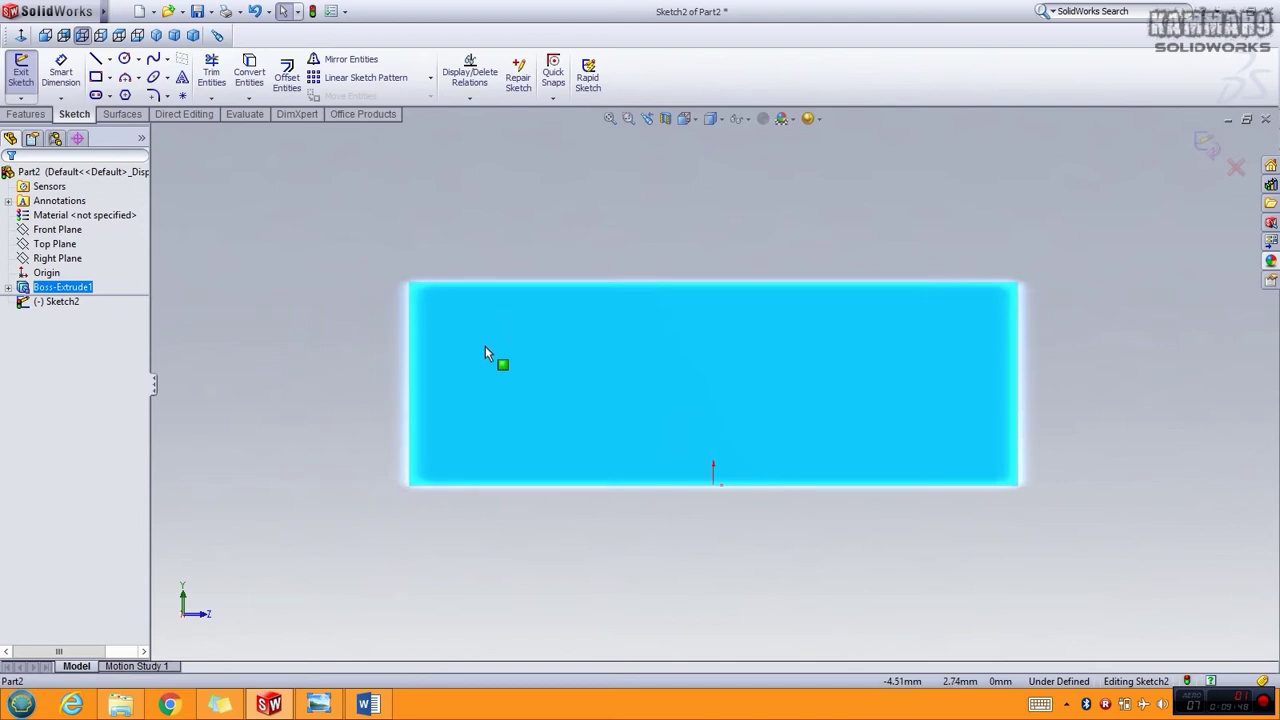
pyautogui.click(286, 80)
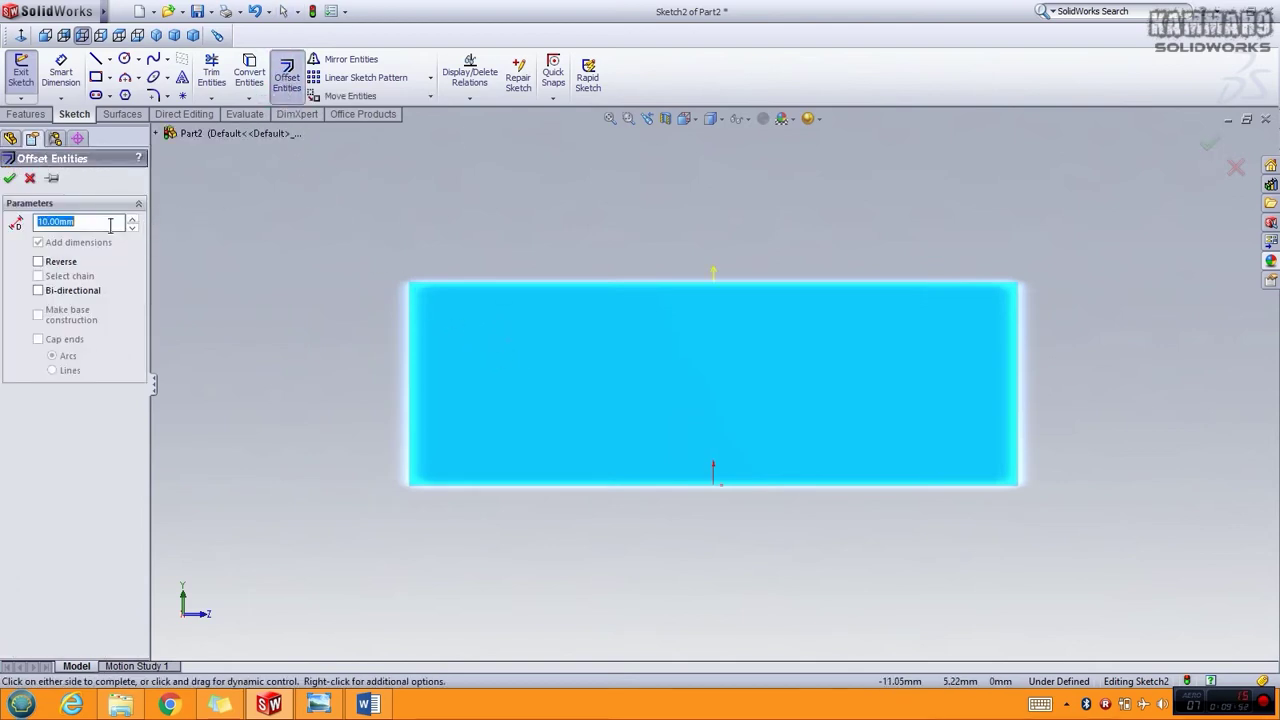
pyautogui.write('0')
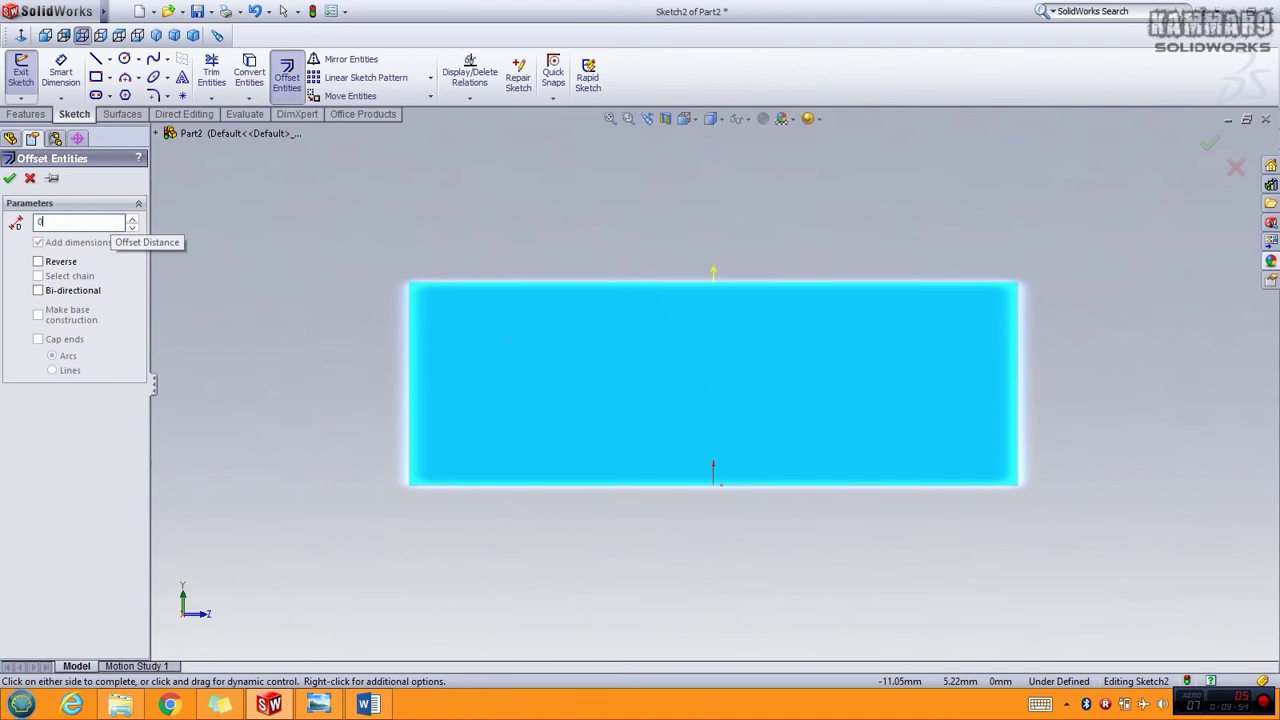
pyautogui.write('.2')
pyautogui.press('Return')
pyautogui.click(38, 263)
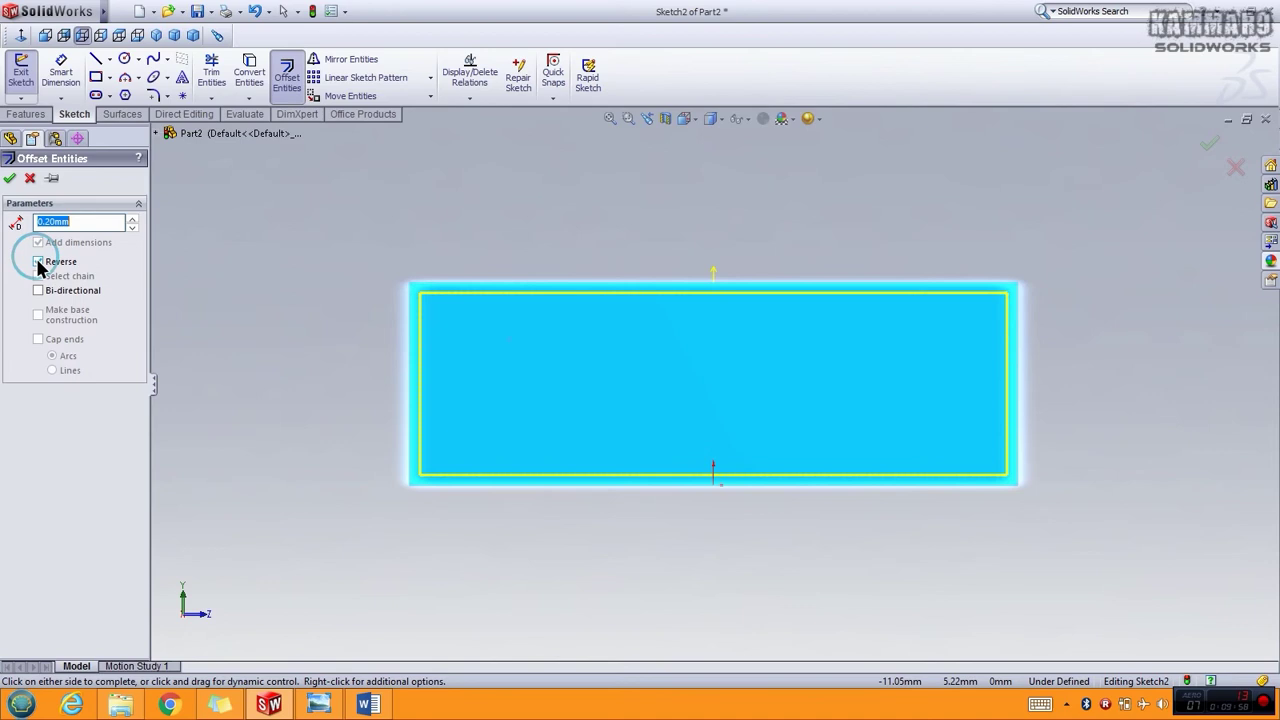
pyautogui.click(9, 178)
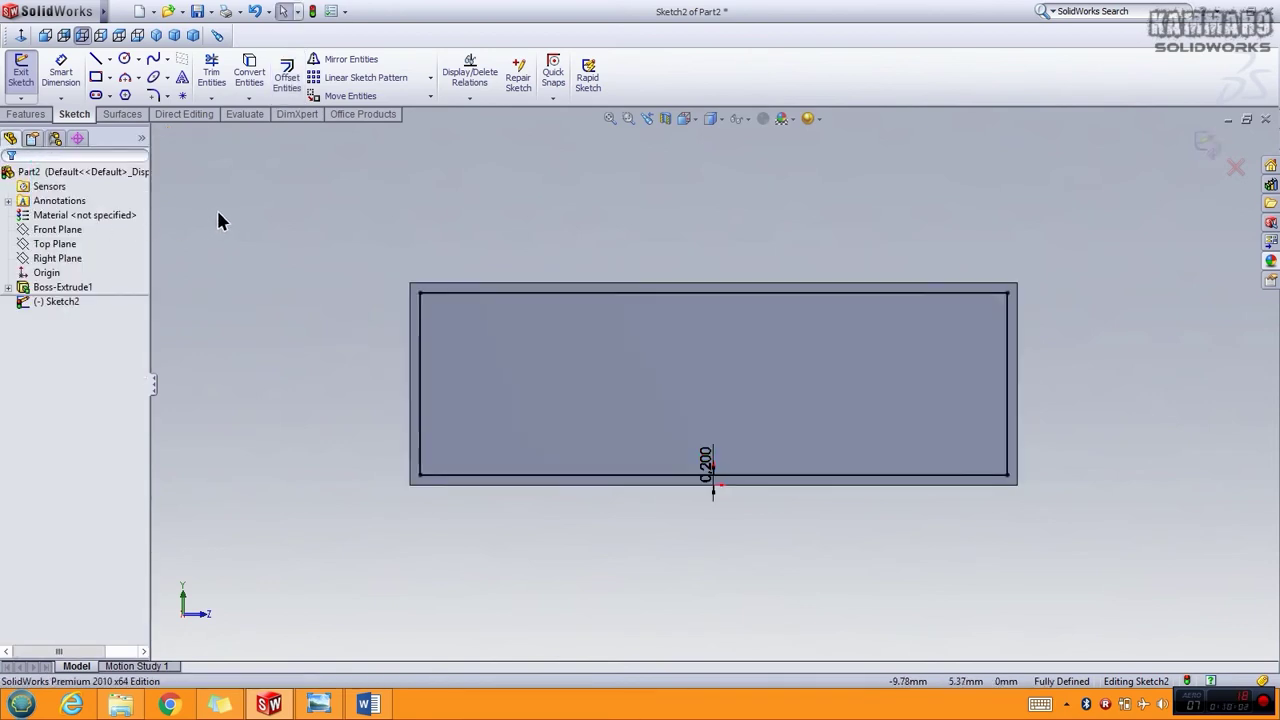
# - Cut the offset rectangle 8 mm deep into the body as a blind extruded cut from the flat end
pyautogui.click(30, 114)
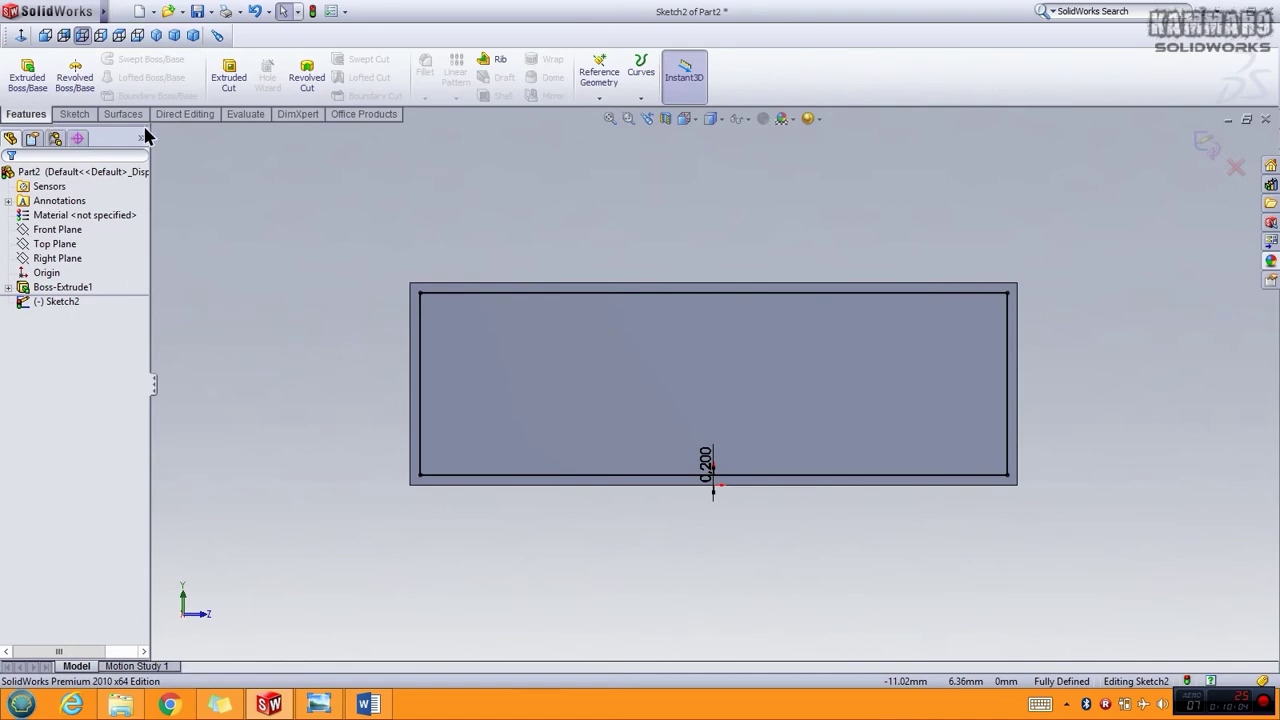
pyautogui.click(228, 76)
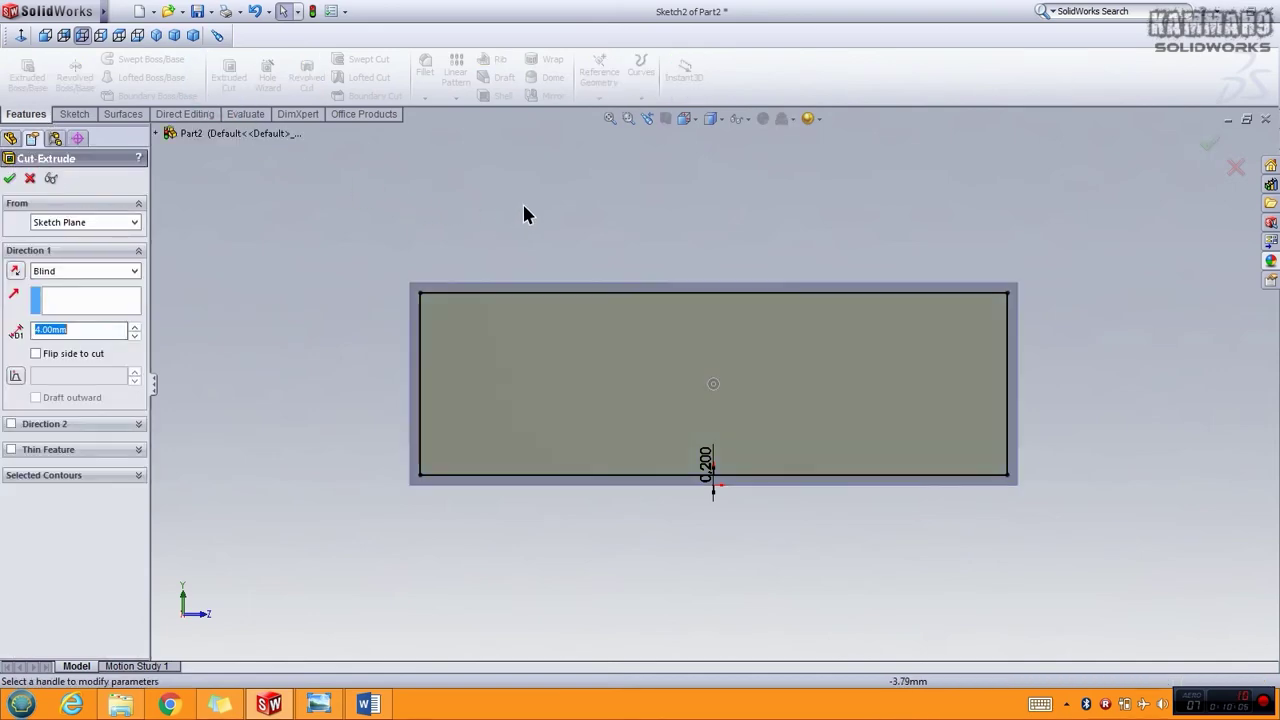
pyautogui.scroll(-5, 523, 214)
pyautogui.scroll(5, 485, 262)
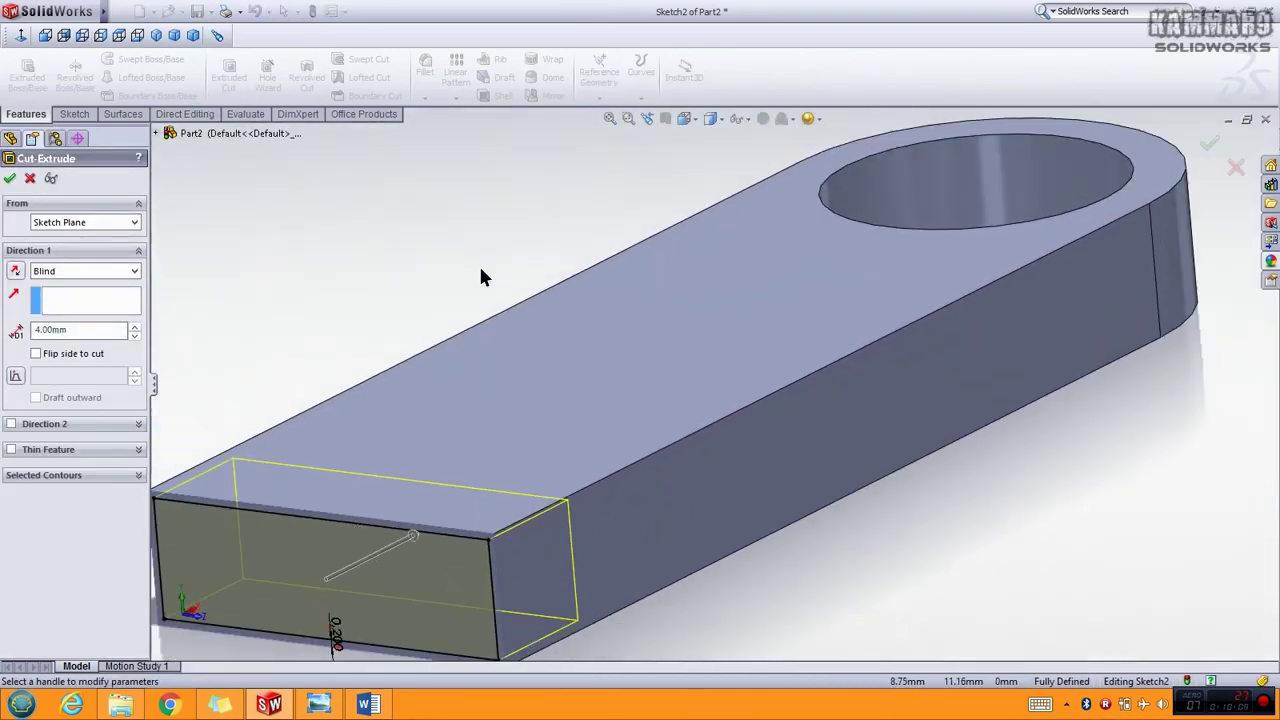
pyautogui.moveTo(100, 330); pyautogui.dragTo(27, 333)
pyautogui.write('8')
pyautogui.press('Return')
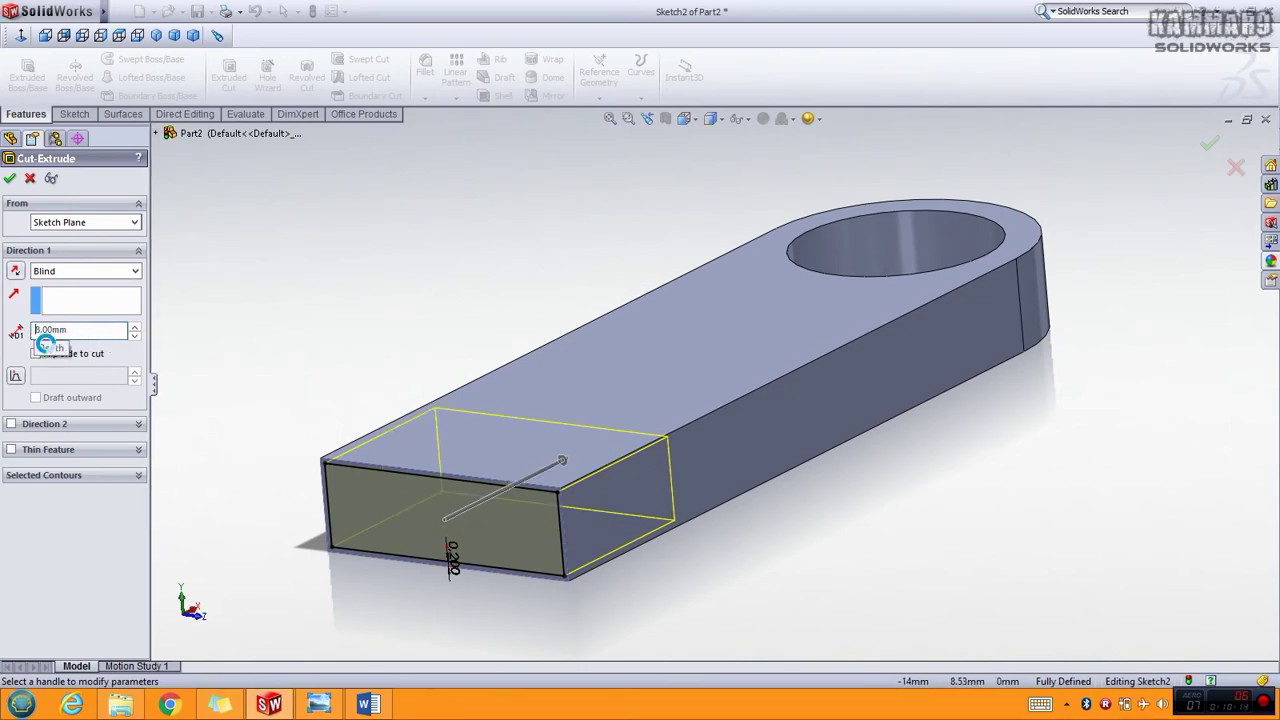
pyautogui.press('Return')
pyautogui.click(183, 345)
pyautogui.moveTo(413, 241); pyautogui.dragTo(476, 268, button='middle')
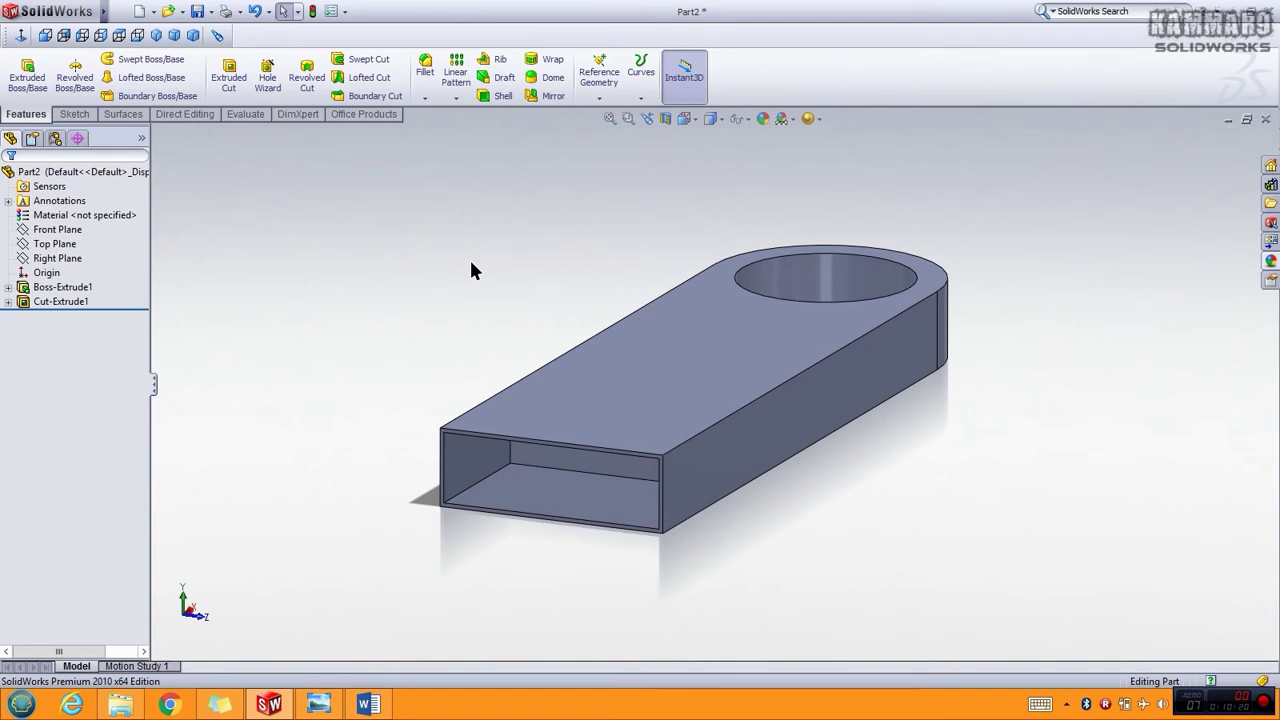
pyautogui.moveTo(452, 292)
pyautogui.mouseDown(button='middle')
pyautogui.moveTo(480, 294)
pyautogui.moveTo(463, 309)
pyautogui.mouseUp(button='middle')
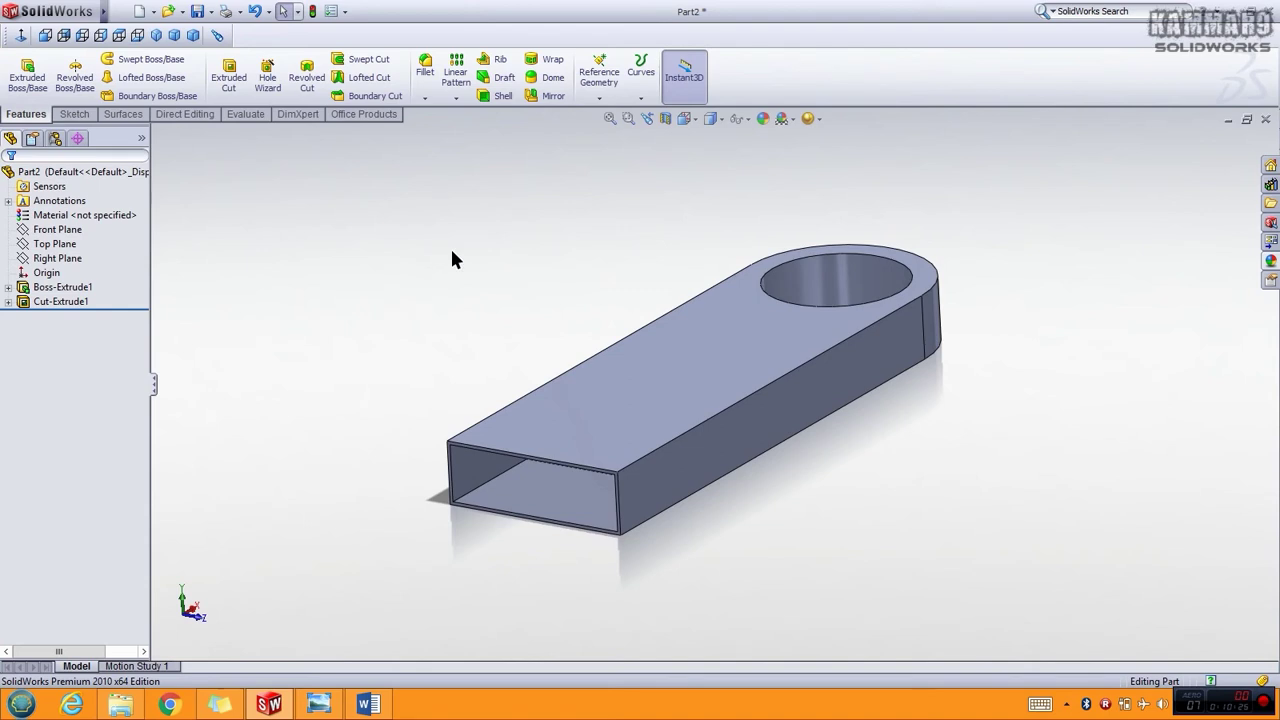
# - Fillet the body's upper and lower outer edges and both rims of the hole with a constant 0.1 mm radius
pyautogui.click(420, 68)
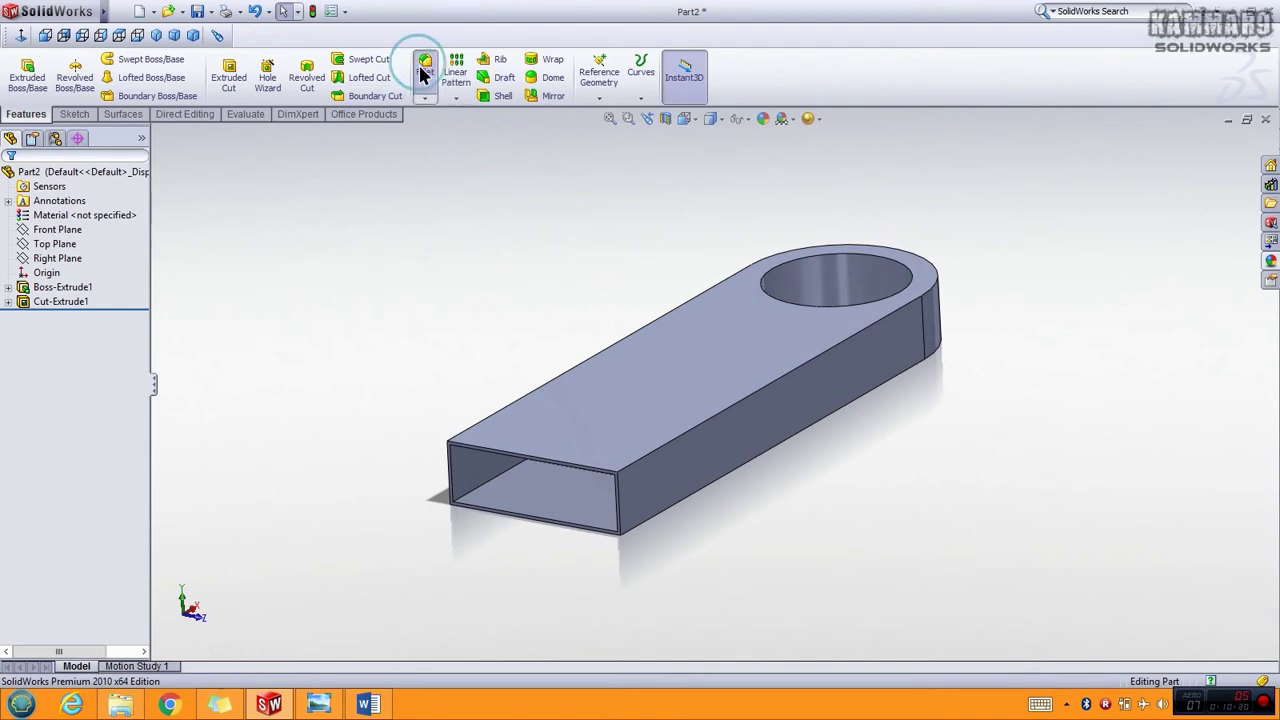
pyautogui.click(75, 337)
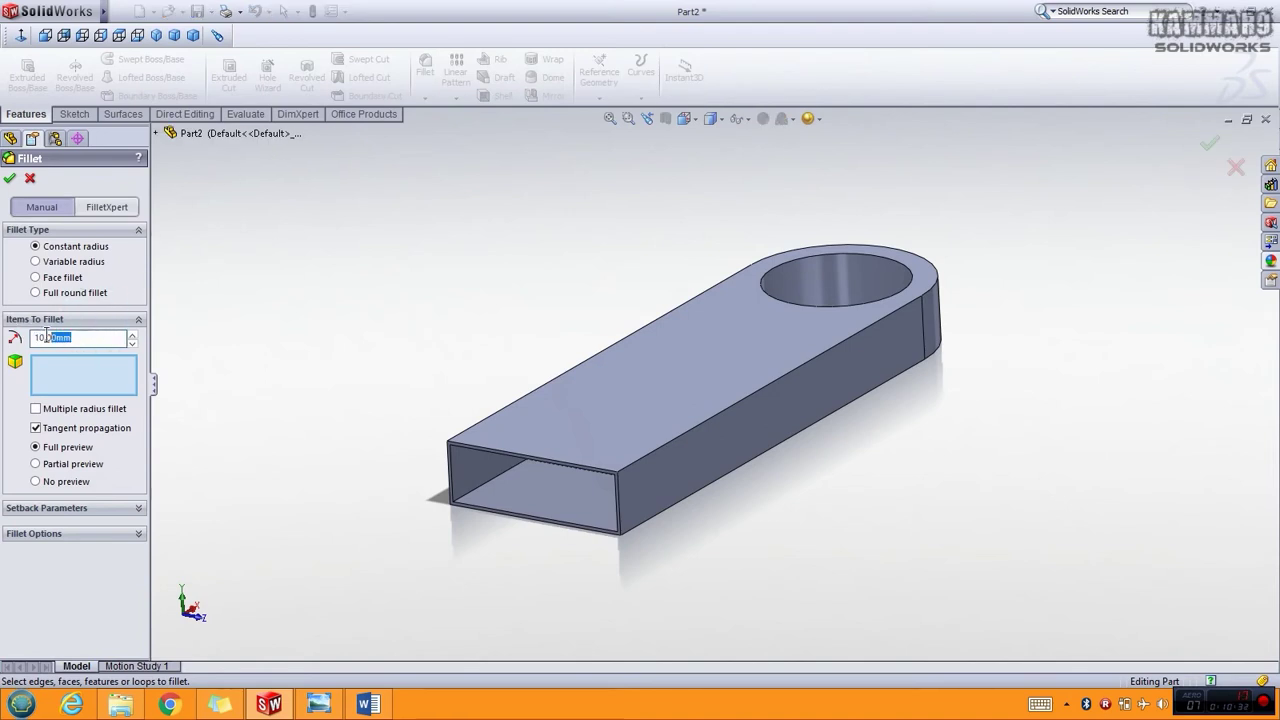
pyautogui.moveTo(78, 337); pyautogui.dragTo(32, 336)
pyautogui.write('0.1')
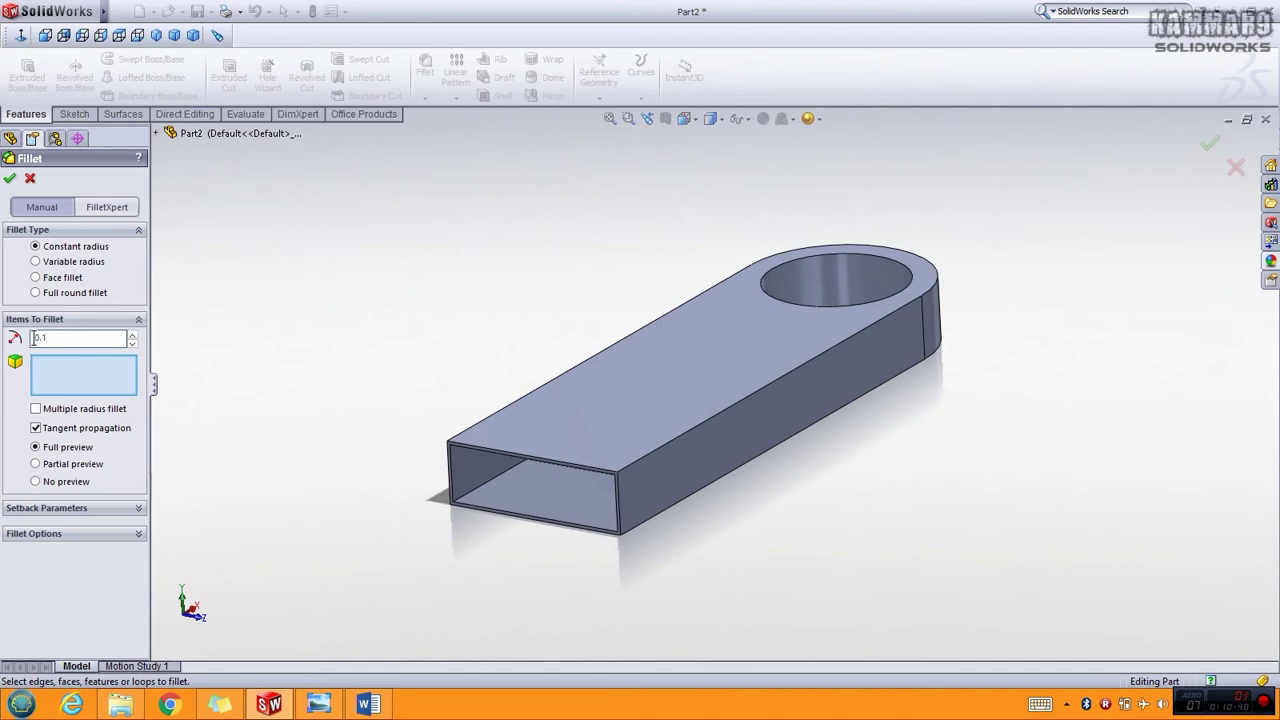
pyautogui.click(675, 439)
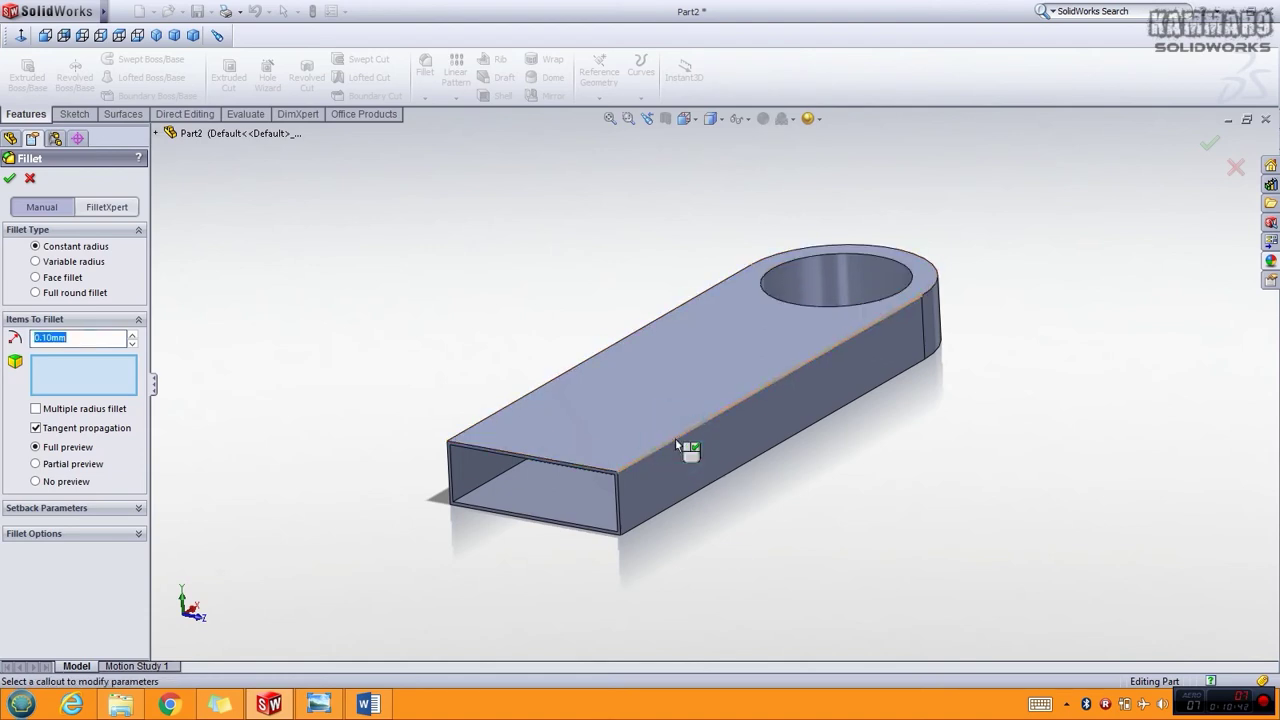
pyautogui.click(703, 489)
pyautogui.click(779, 296)
pyautogui.moveTo(631, 254); pyautogui.dragTo(623, 246, button='middle')
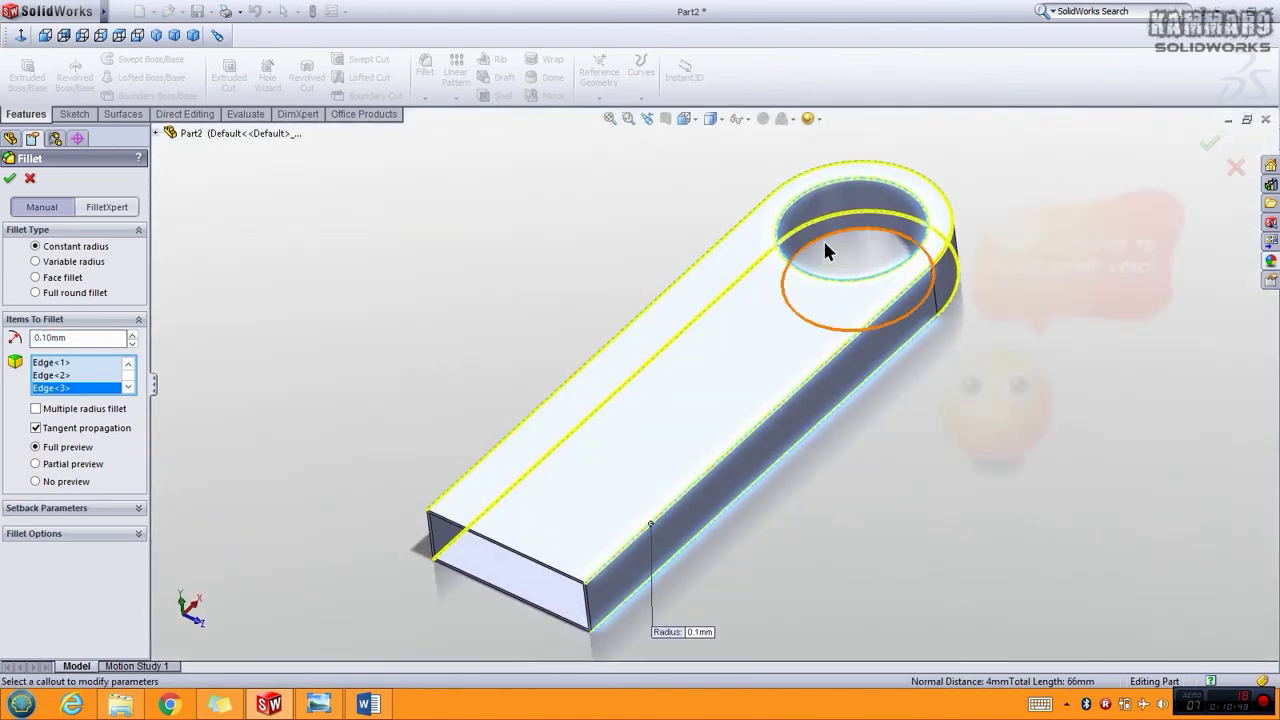
pyautogui.click(776, 270)
pyautogui.moveTo(771, 266); pyautogui.dragTo(451, 263, button='middle')
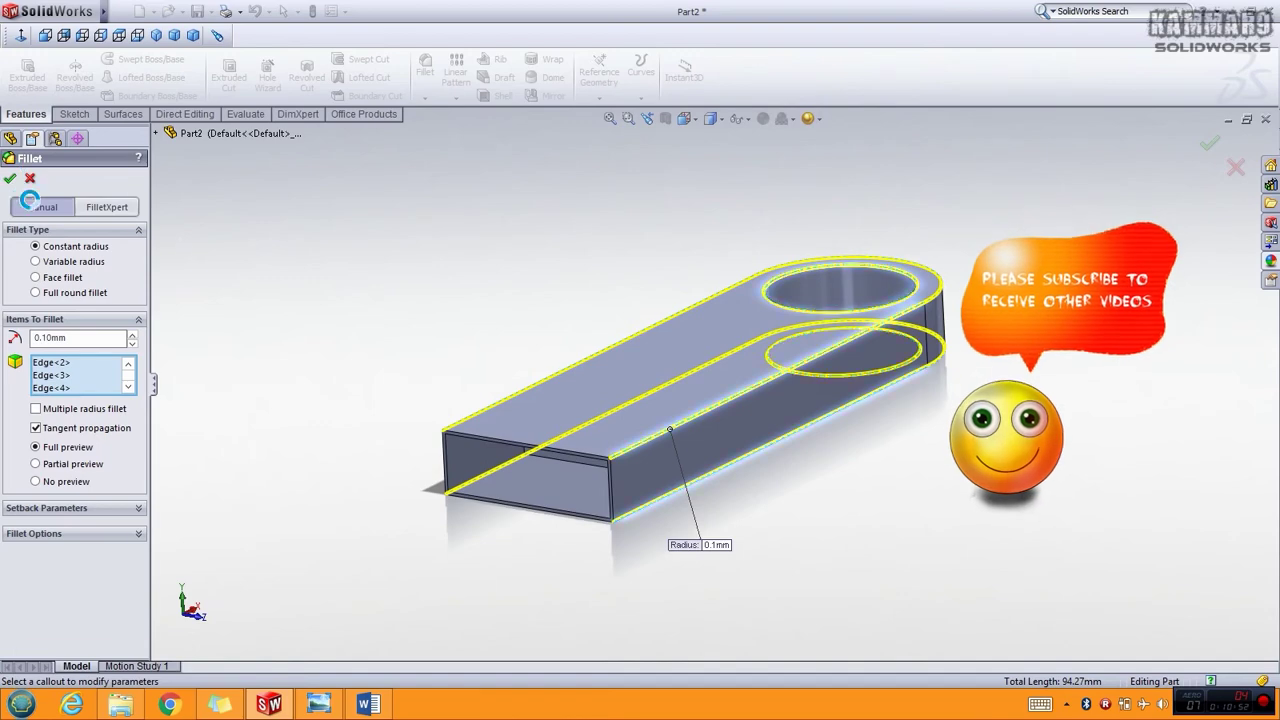
pyautogui.click(9, 178)
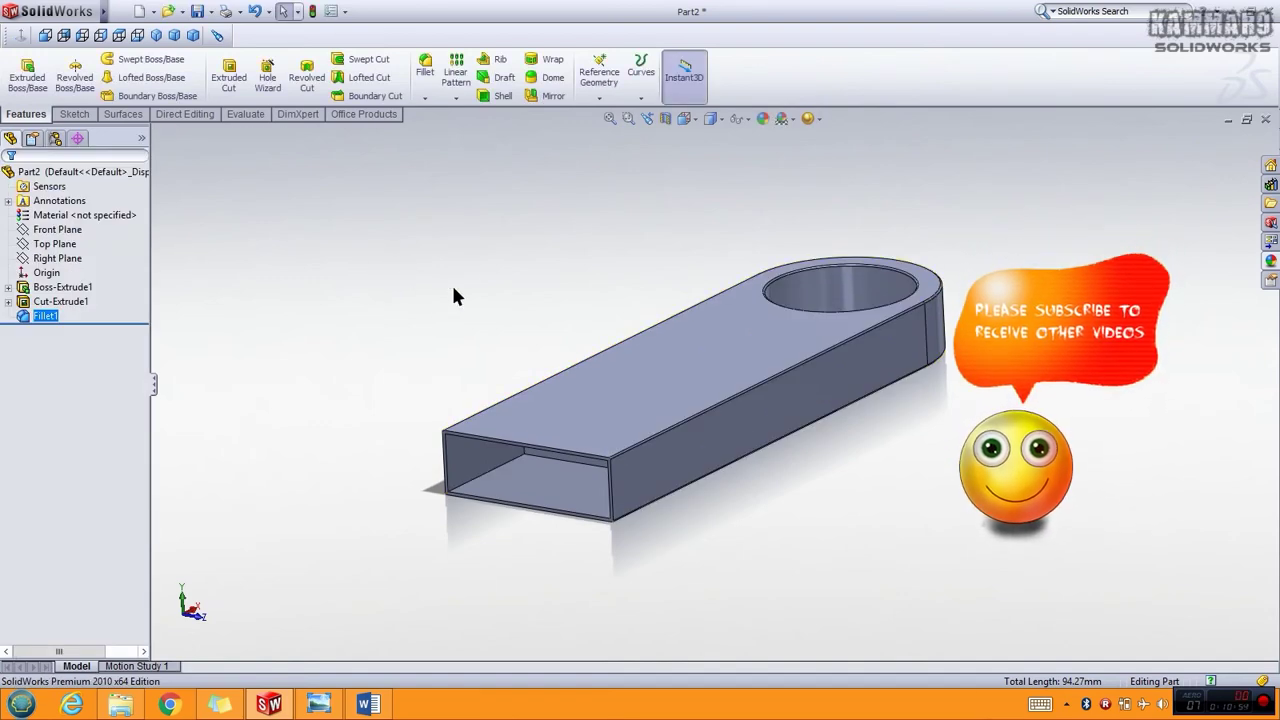
# - Sketch a corner rectangle on the pocket's back face, along its lower edge, about 11.6 mm wide and 1.6 mm high
pyautogui.click(440, 330)
pyautogui.scroll(-1, 432, 339)
pyautogui.moveTo(432, 340); pyautogui.dragTo(431, 237, button='middle')
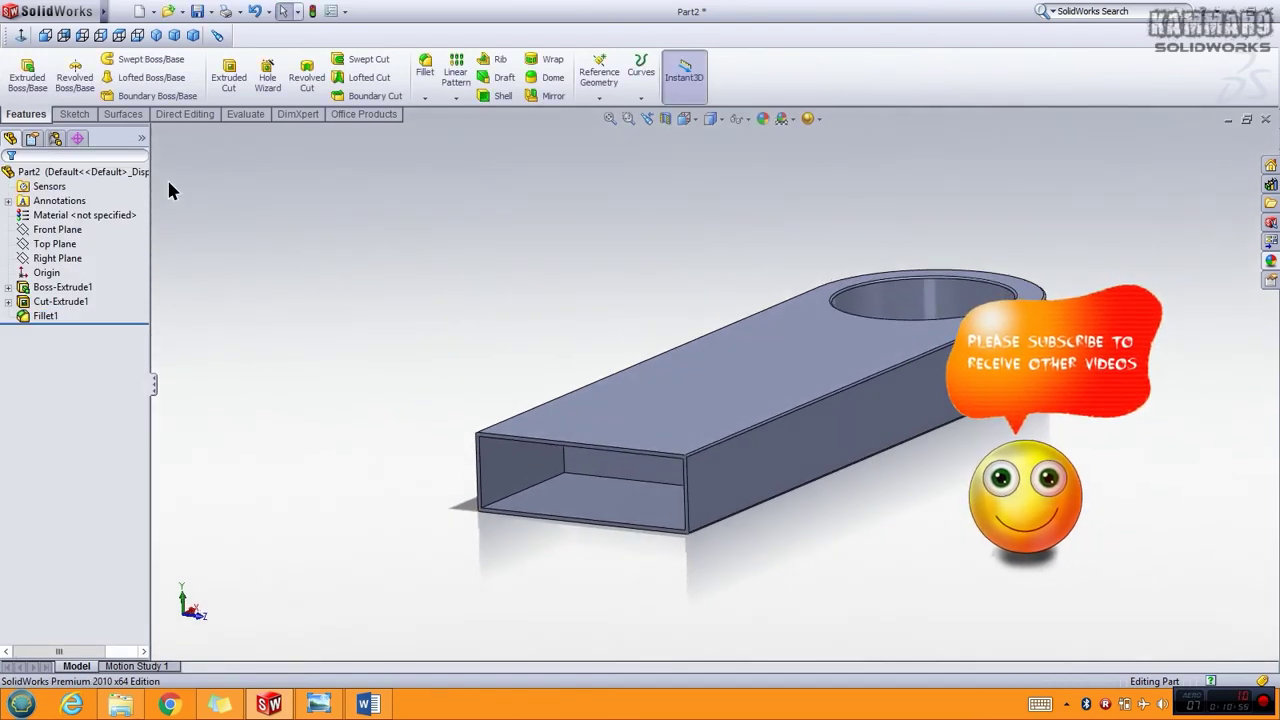
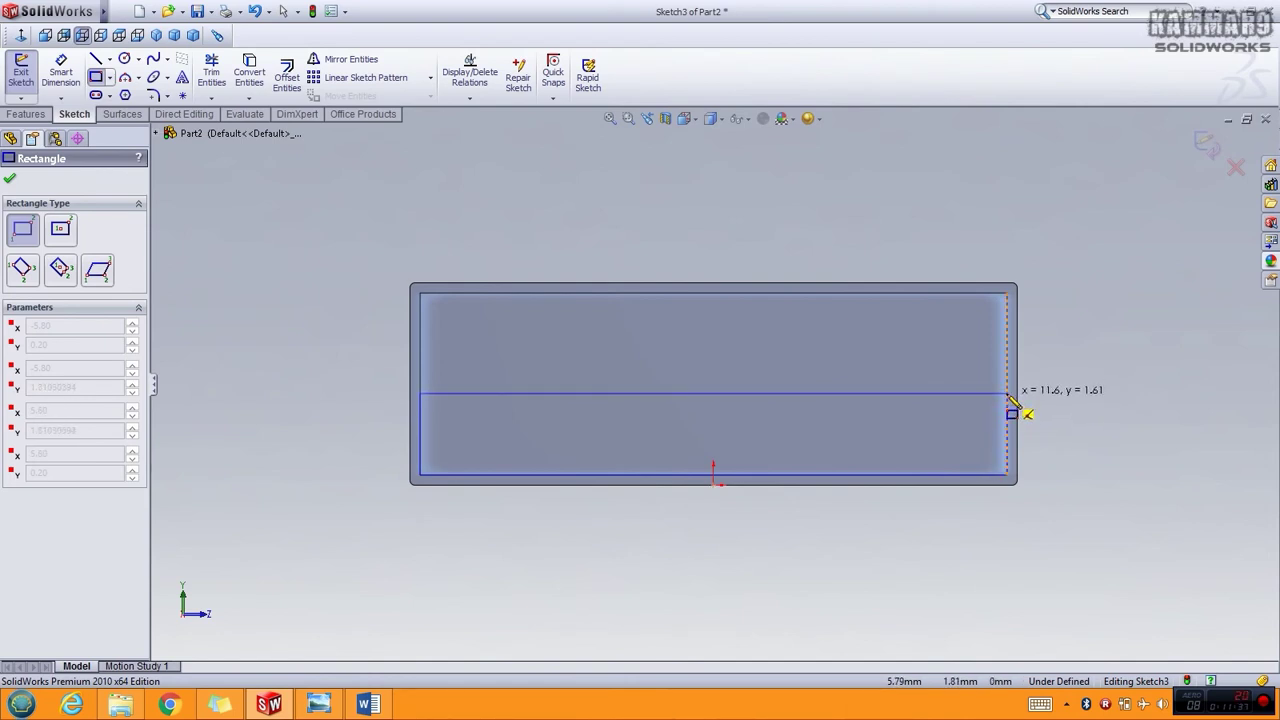
pyautogui.click(1008, 395)
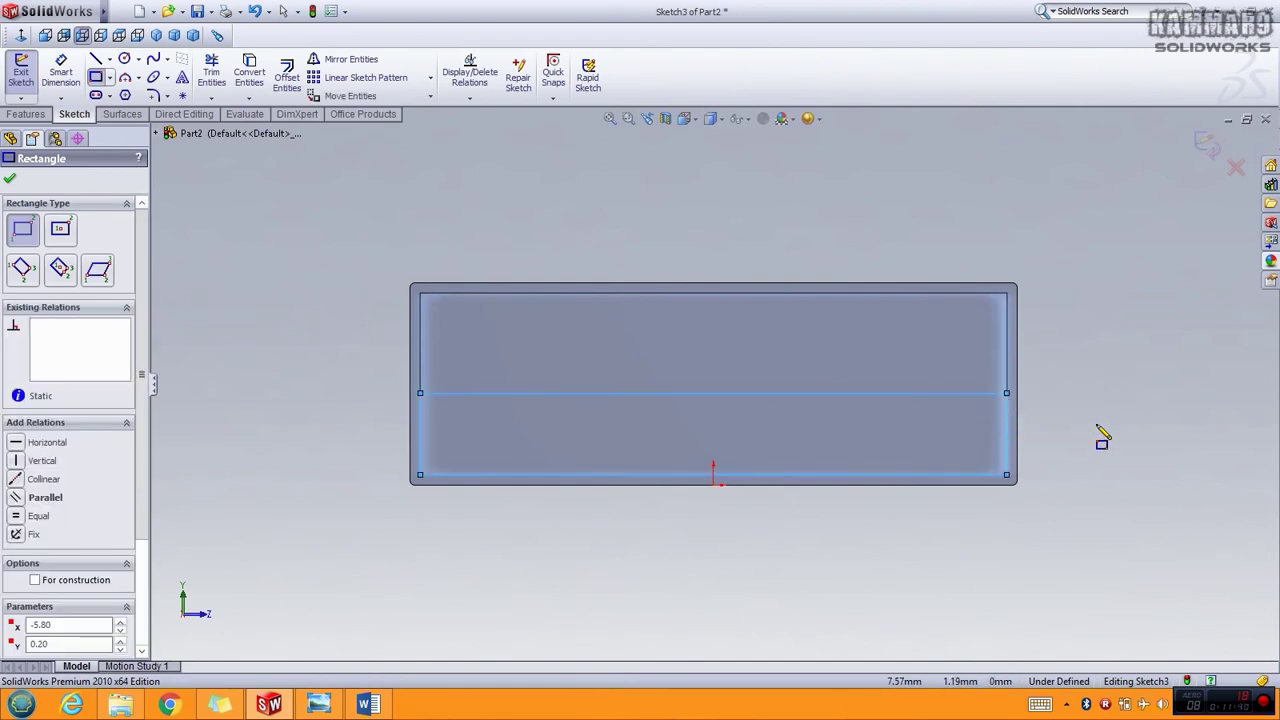
pyautogui.press('Escape')
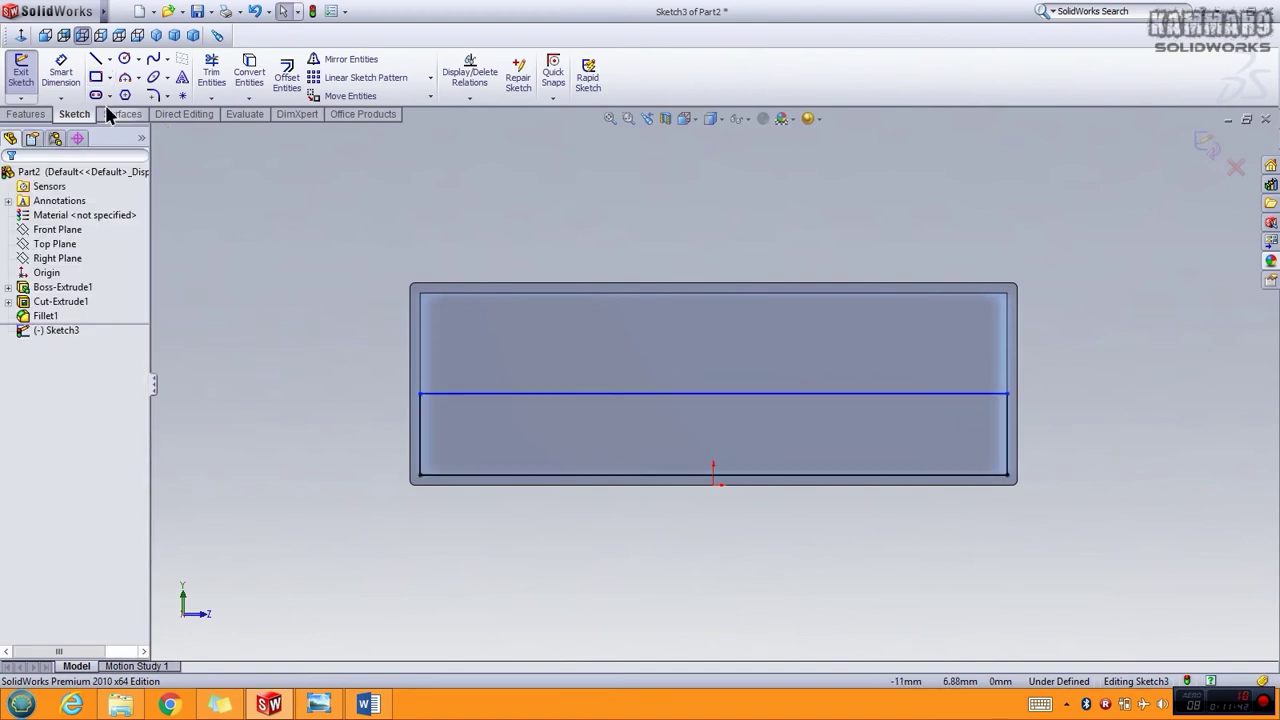
# - Dimension the rectangle's height as 1.5 mm
pyautogui.click(61, 72)
pyautogui.click(421, 437)
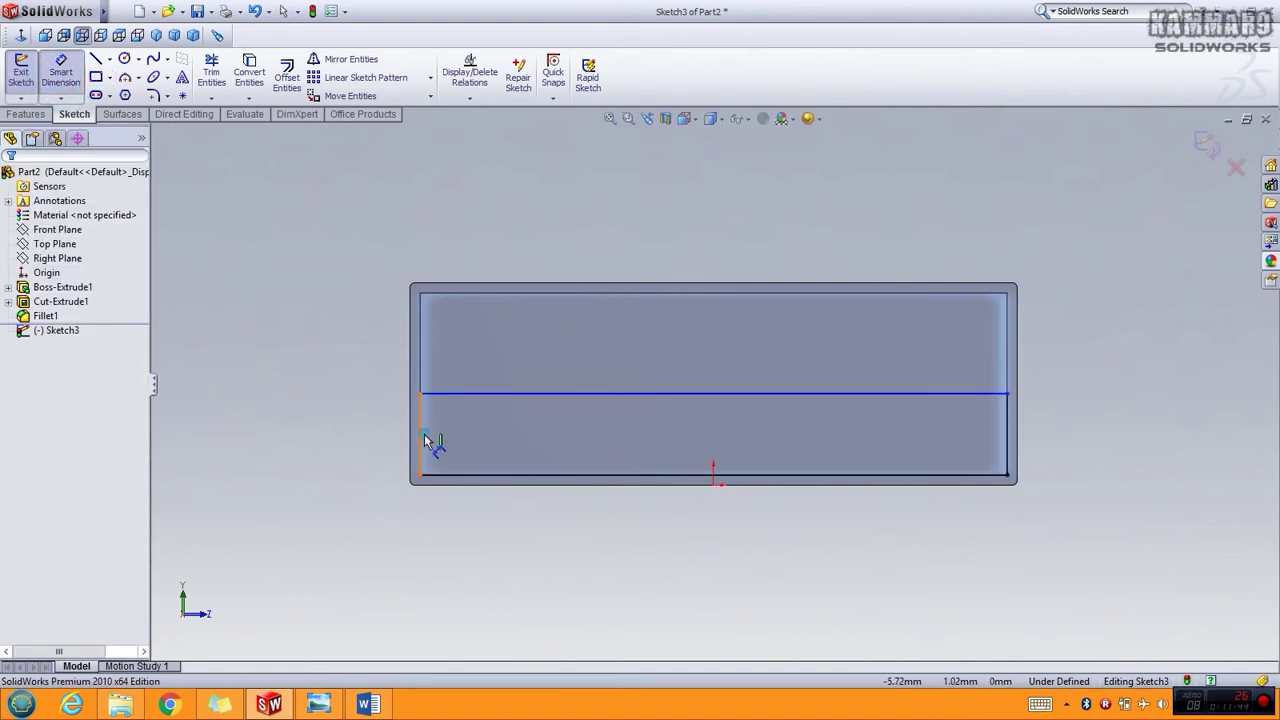
pyautogui.click(341, 435)
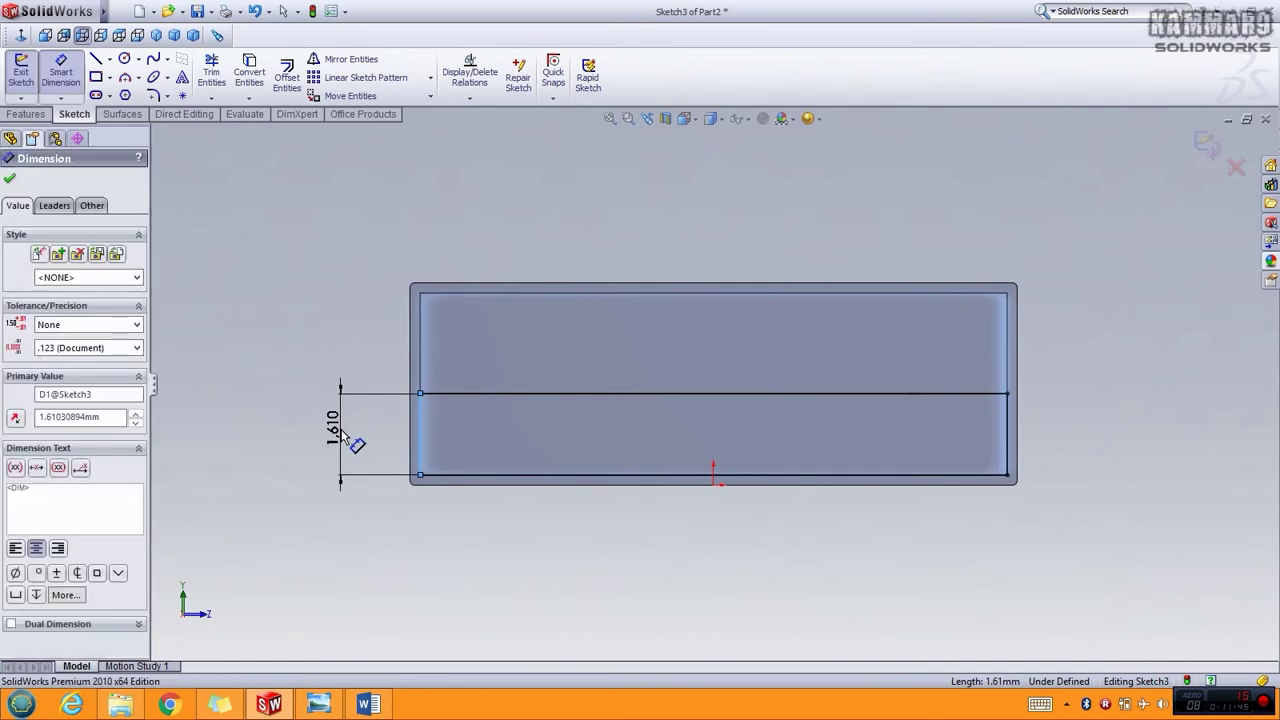
pyautogui.write('1.5')
pyautogui.press('Return')
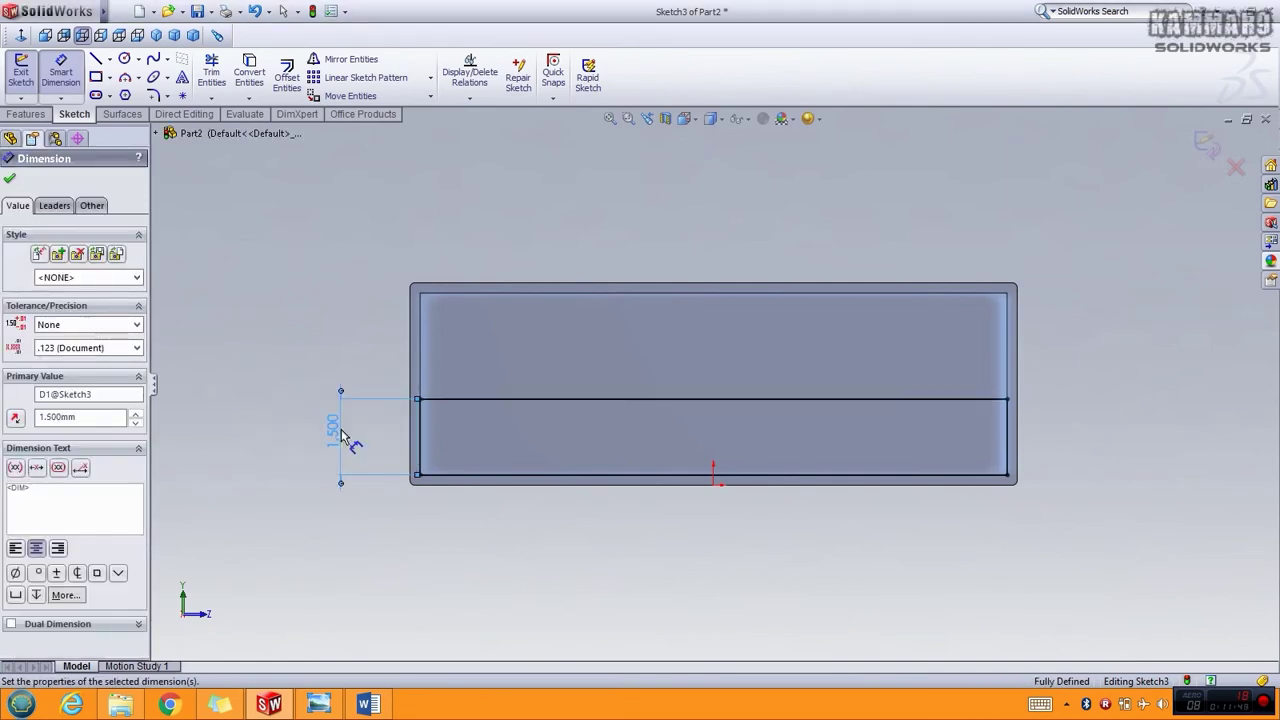
pyautogui.click(277, 530)
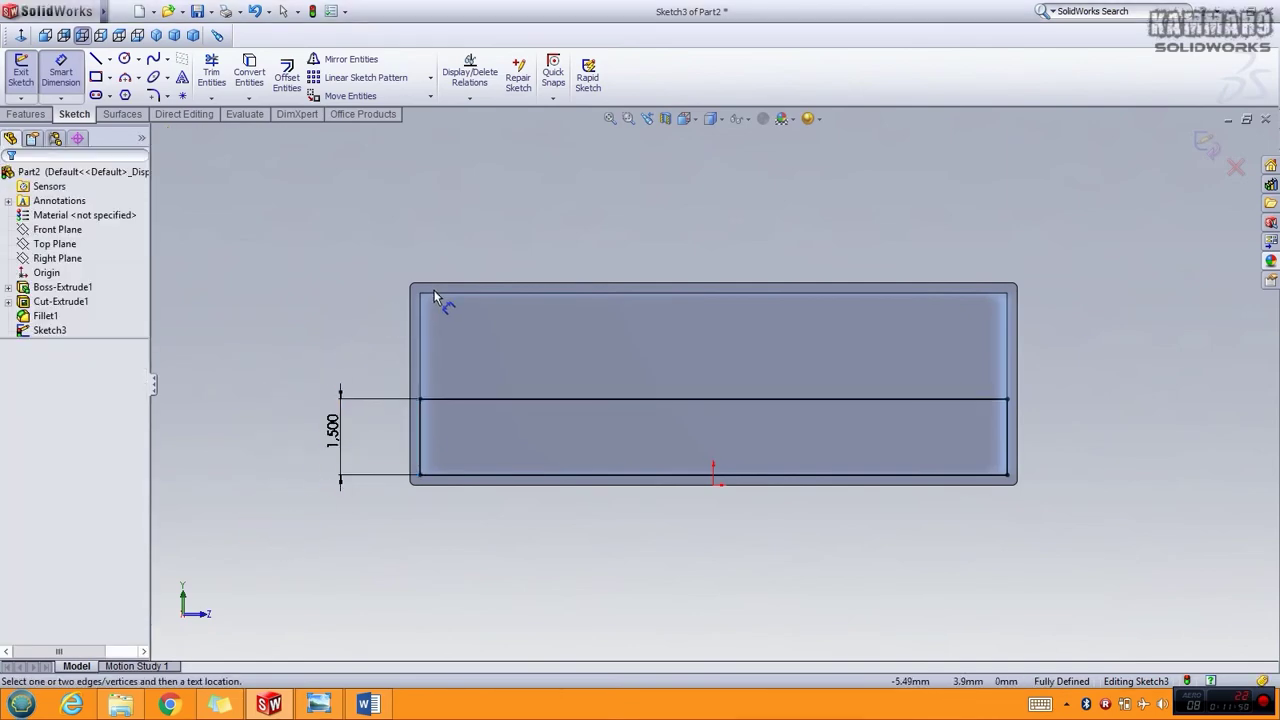
# - Extrude the rectangle with the Up To Surface end condition to the body's open-end rim face, with Merge result turned off
pyautogui.hotkey('ctrl', '7')
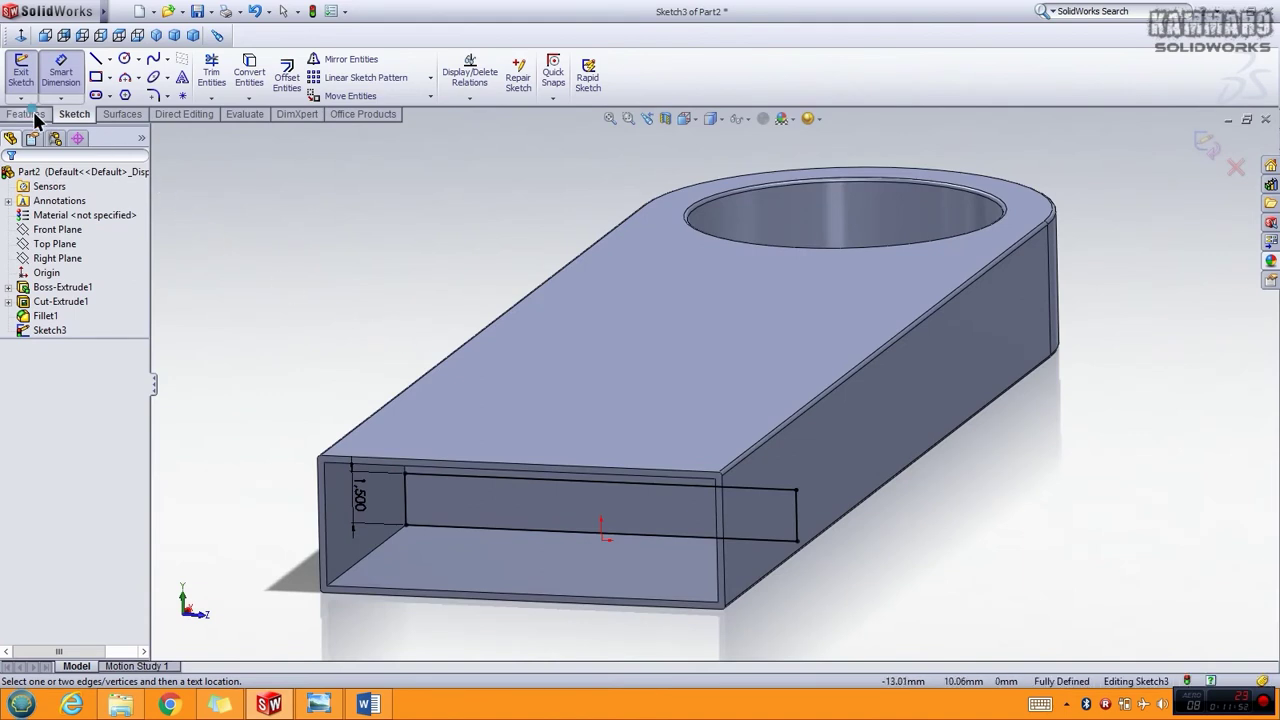
pyautogui.click(30, 114)
pyautogui.click(27, 75)
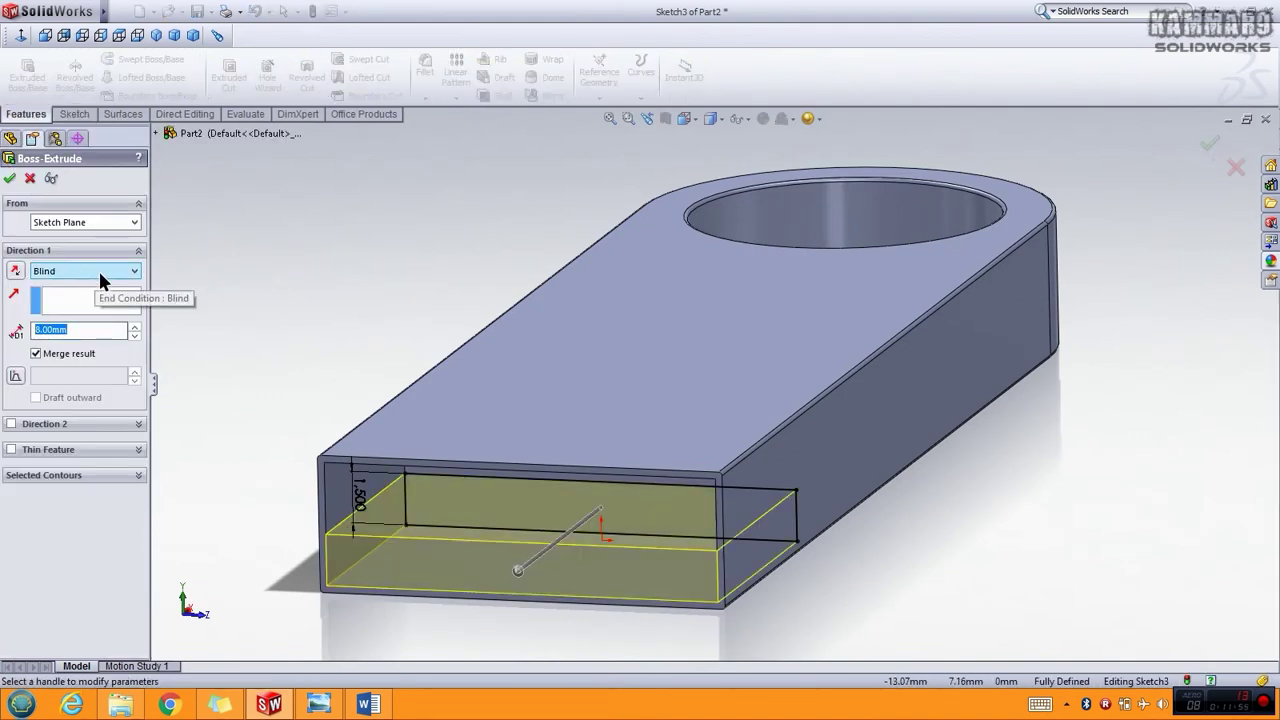
pyautogui.click(98, 269)
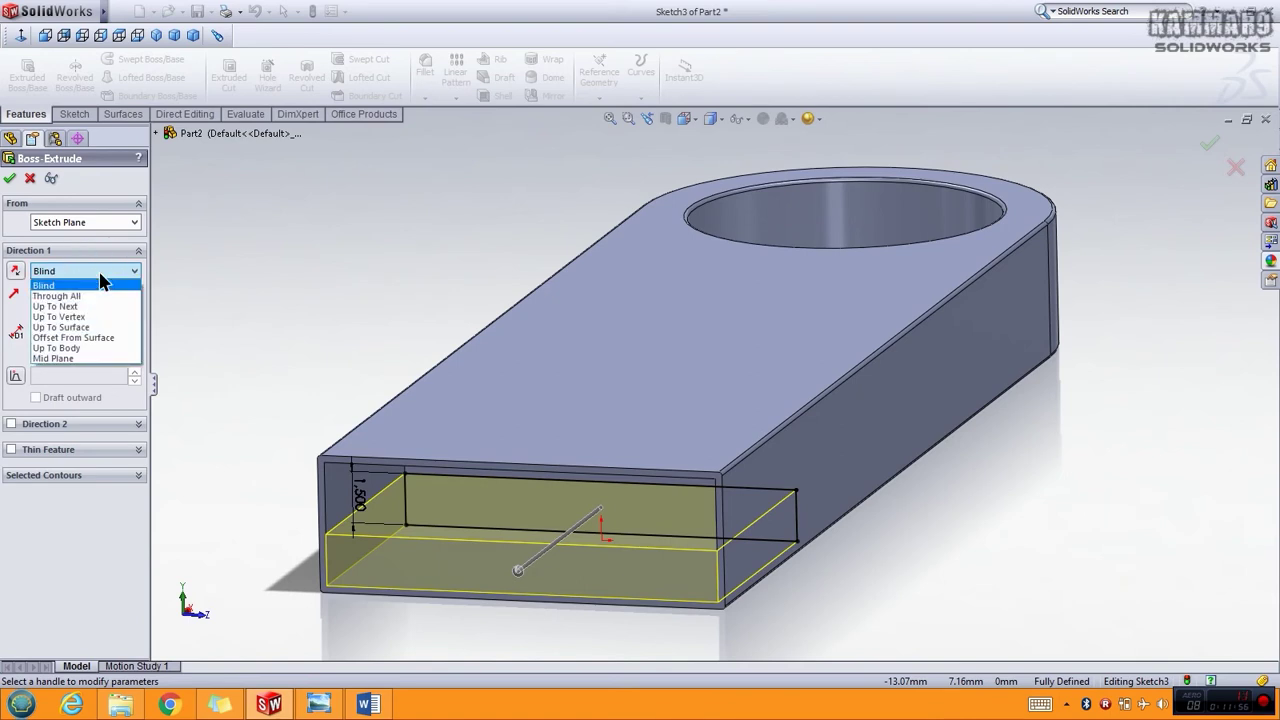
pyautogui.click(83, 329)
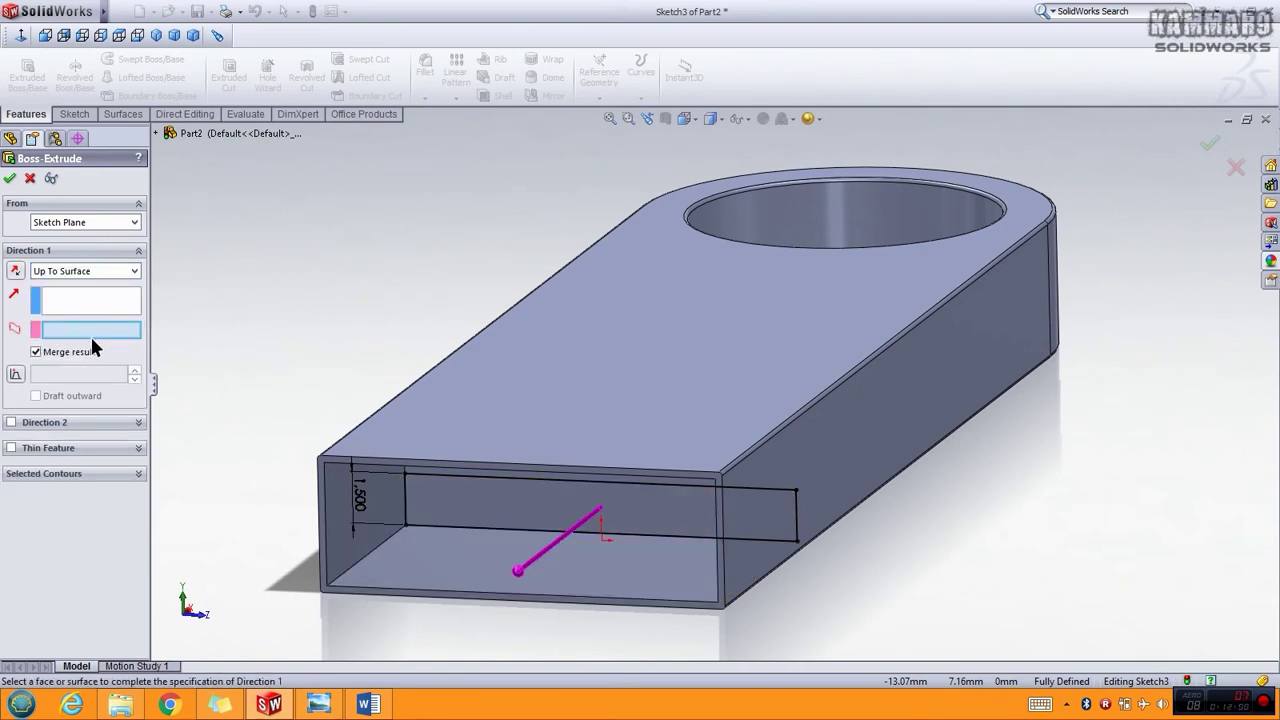
pyautogui.scroll(-3, 244, 553)
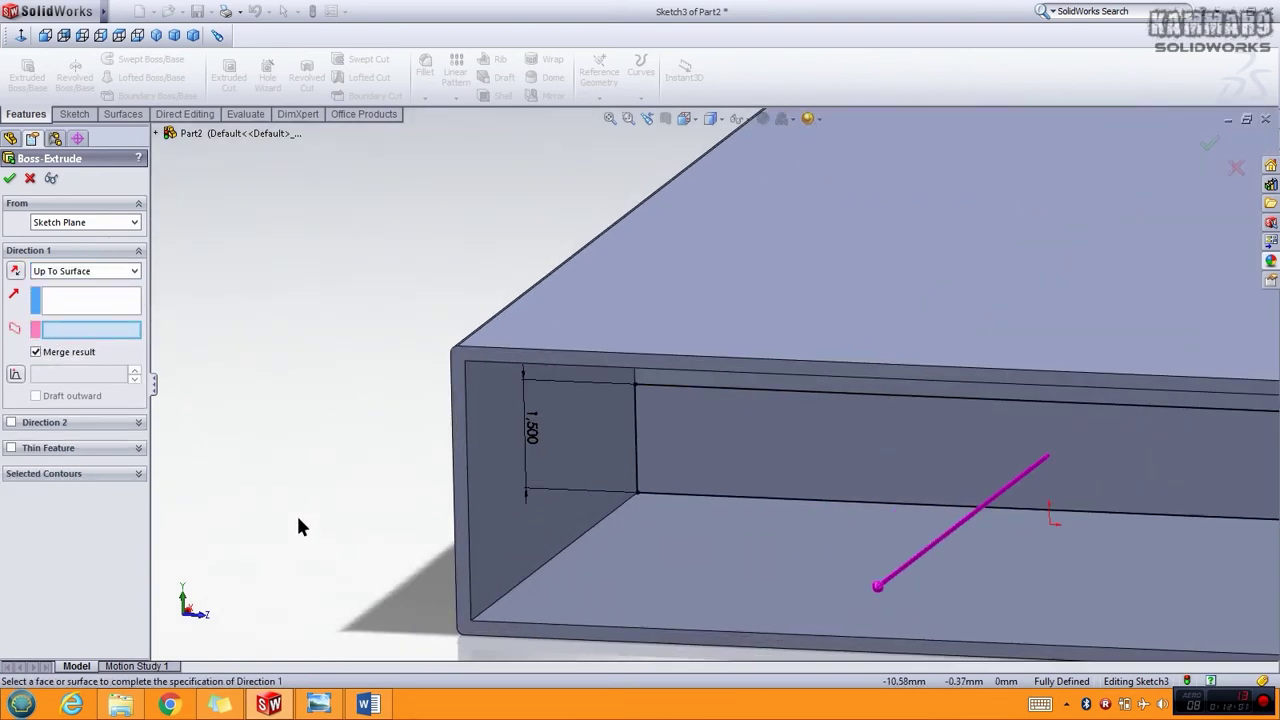
pyautogui.click(456, 371)
pyautogui.scroll(3, 330, 355)
pyautogui.scroll(2, 366, 371)
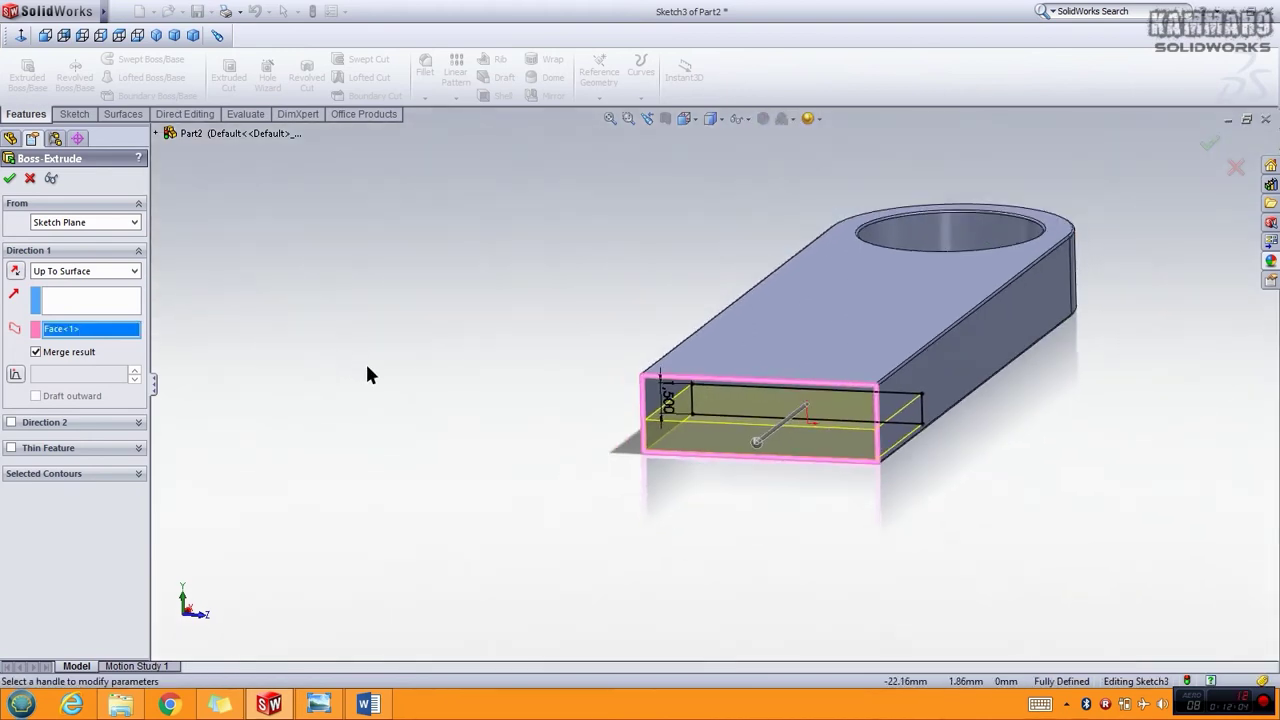
pyautogui.scroll(-2, 680, 323)
pyautogui.scroll(1, 400, 386)
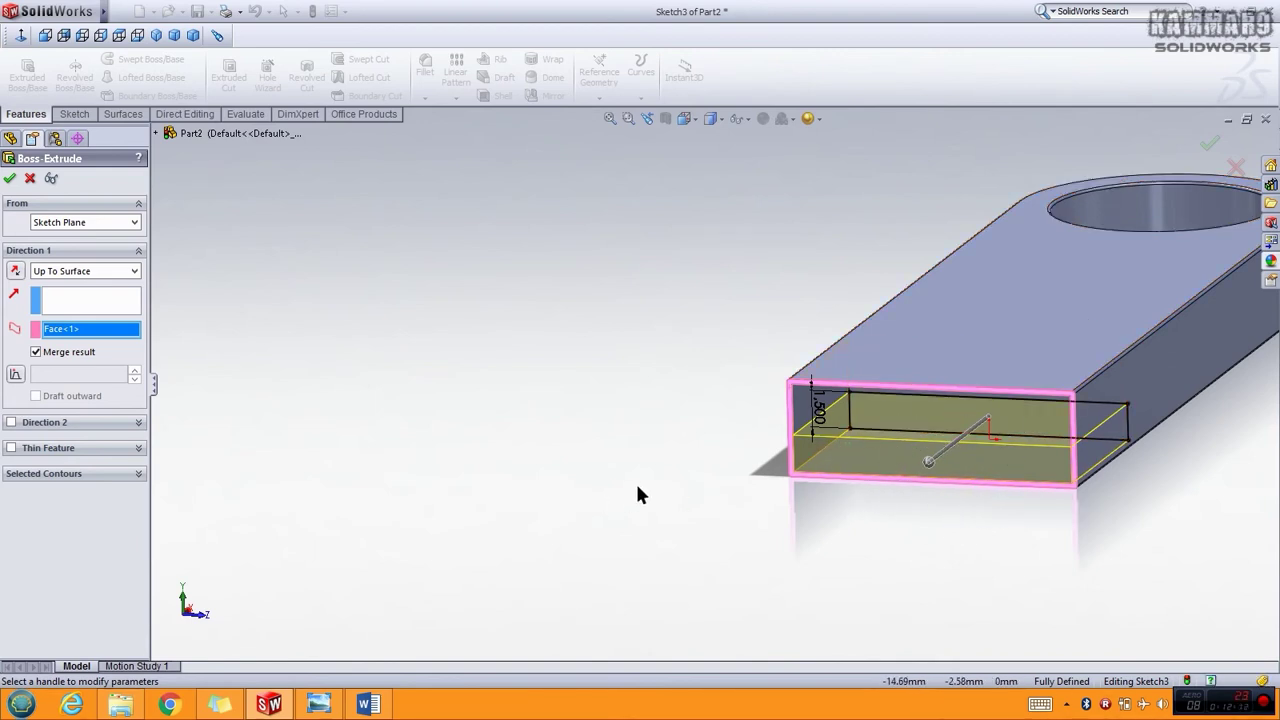
pyautogui.click(62, 352)
pyautogui.click(10, 180)
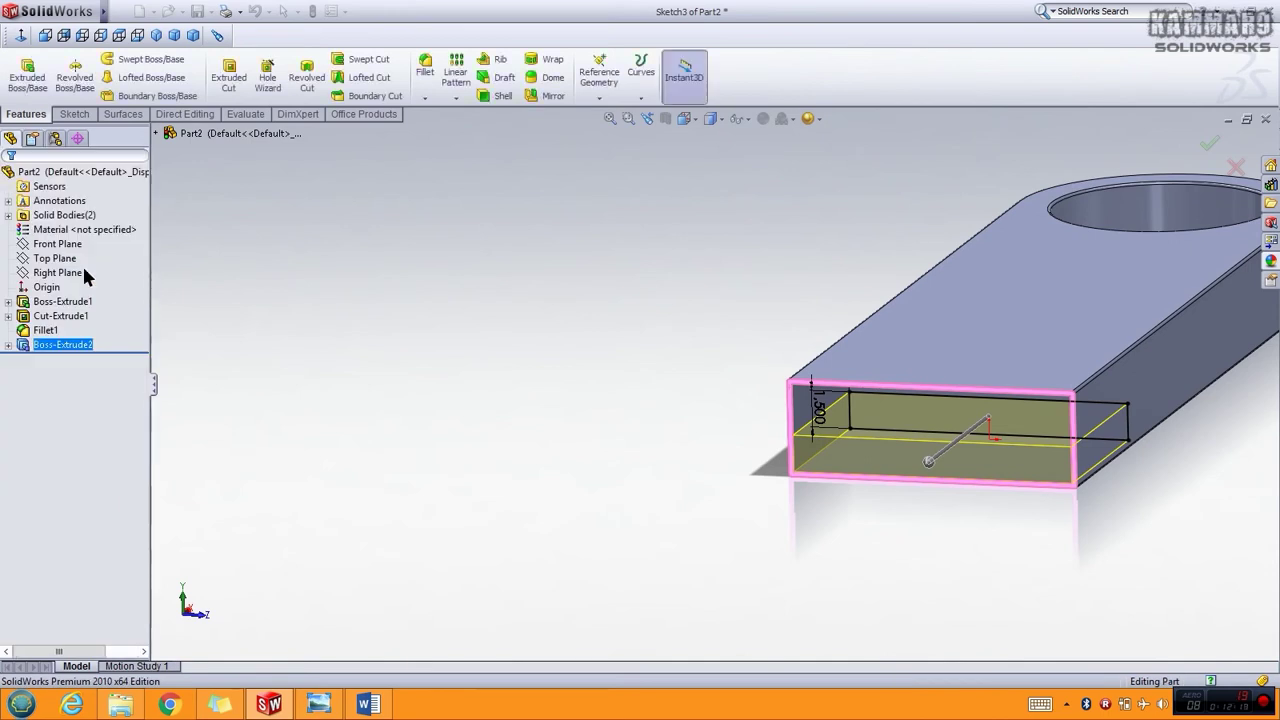
# - Expand the solid bodies list and highlight each body to inspect the shell and the connector insert separately
pyautogui.click(66, 217)
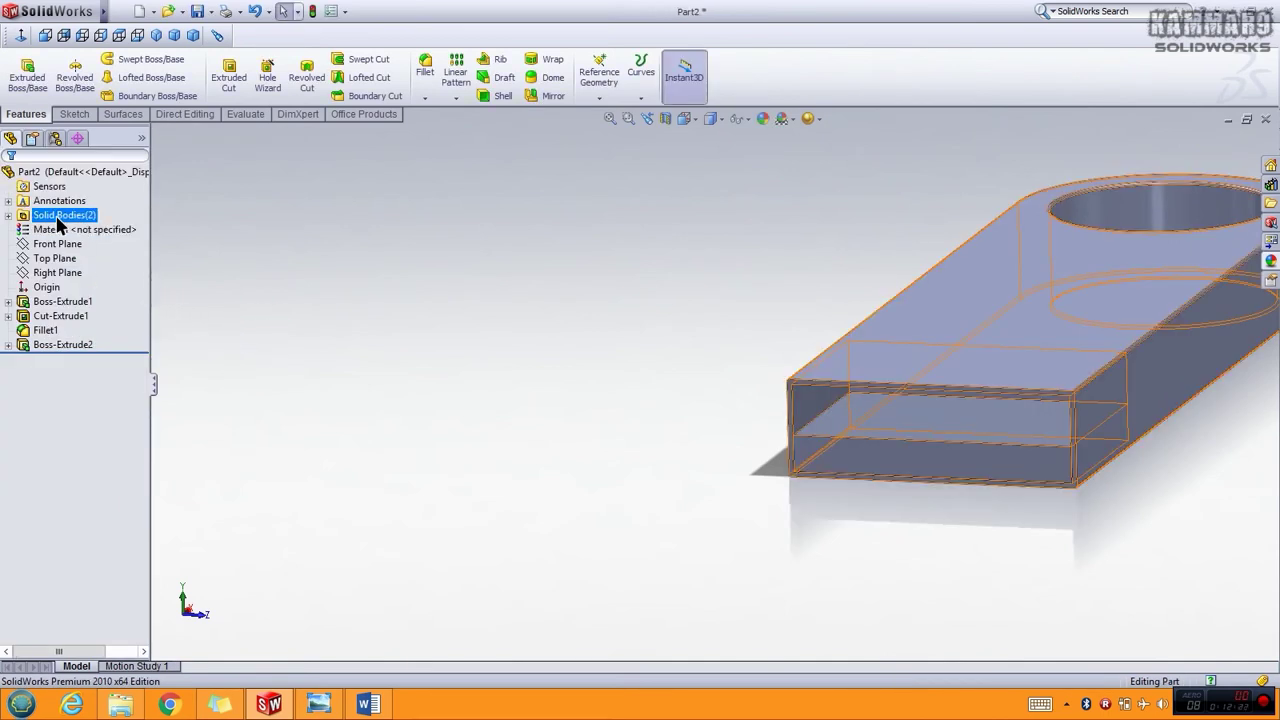
pyautogui.click(8, 215)
pyautogui.click(52, 232)
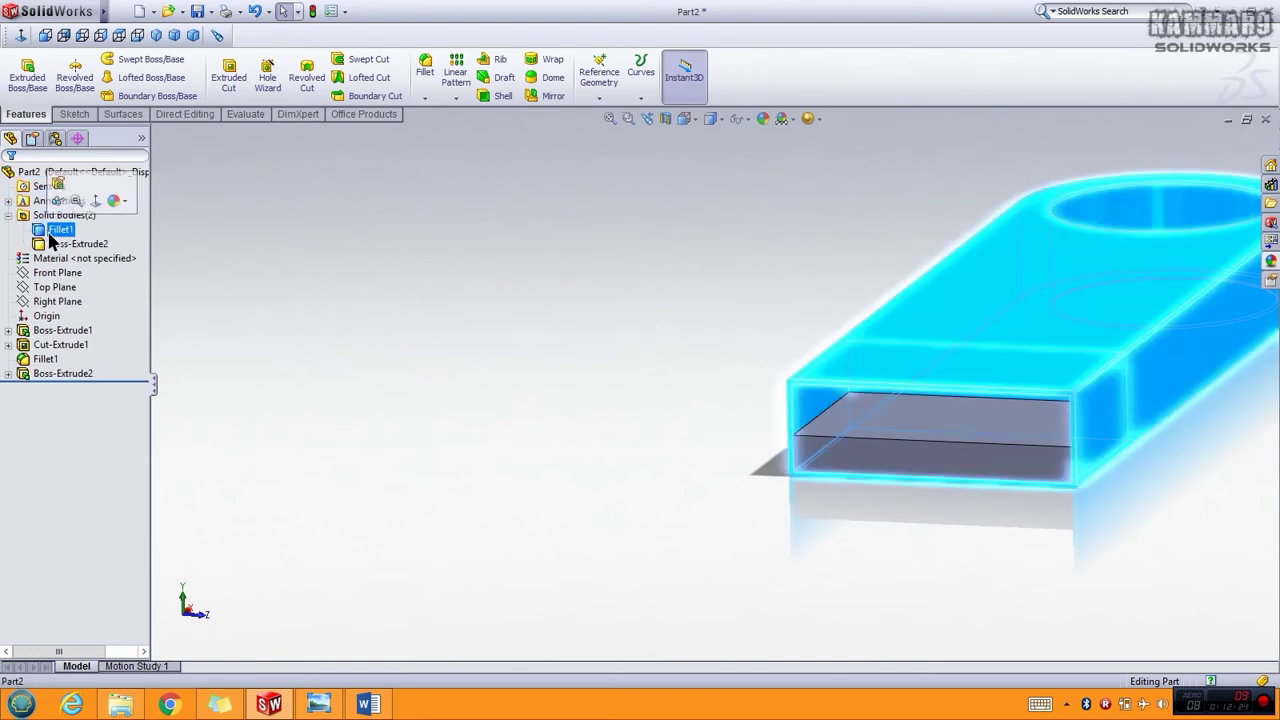
pyautogui.click(62, 244)
pyautogui.press('z')
pyautogui.press('z')
pyautogui.click(362, 370)
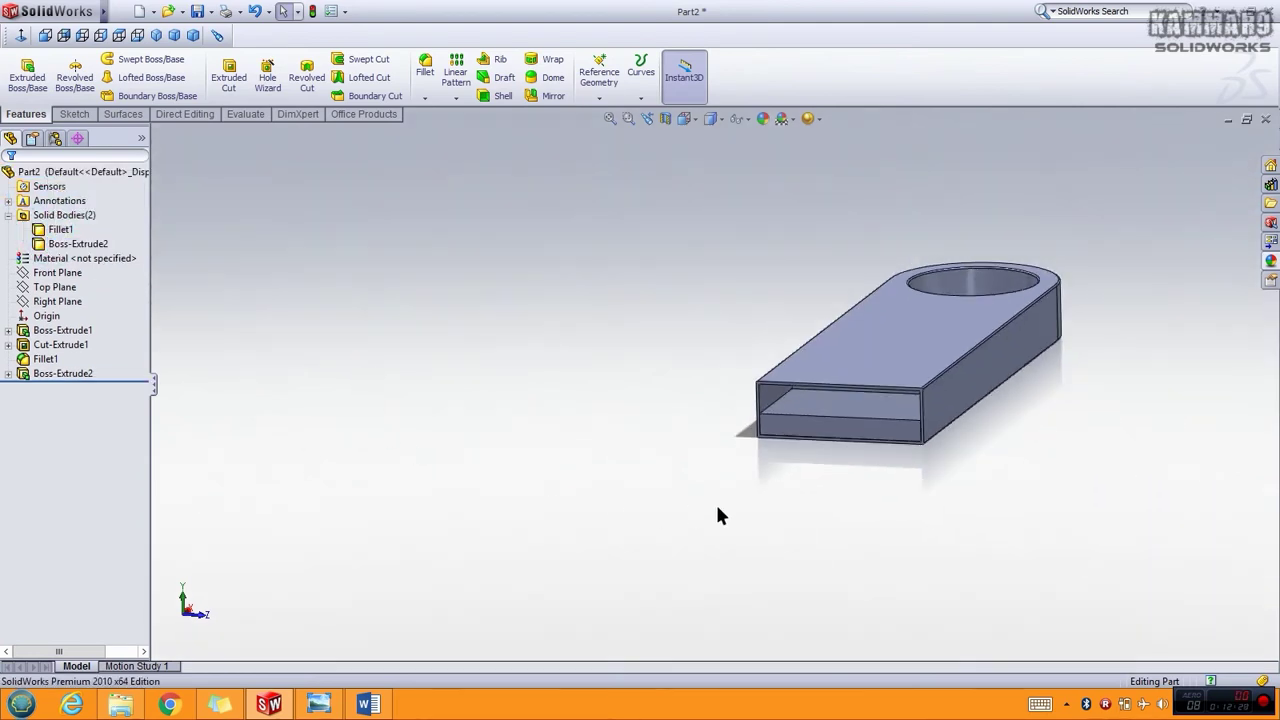
# - Start a sketch on the body's large flat upper face
pyautogui.moveTo(857, 445); pyautogui.dragTo(695, 372, button='middle')
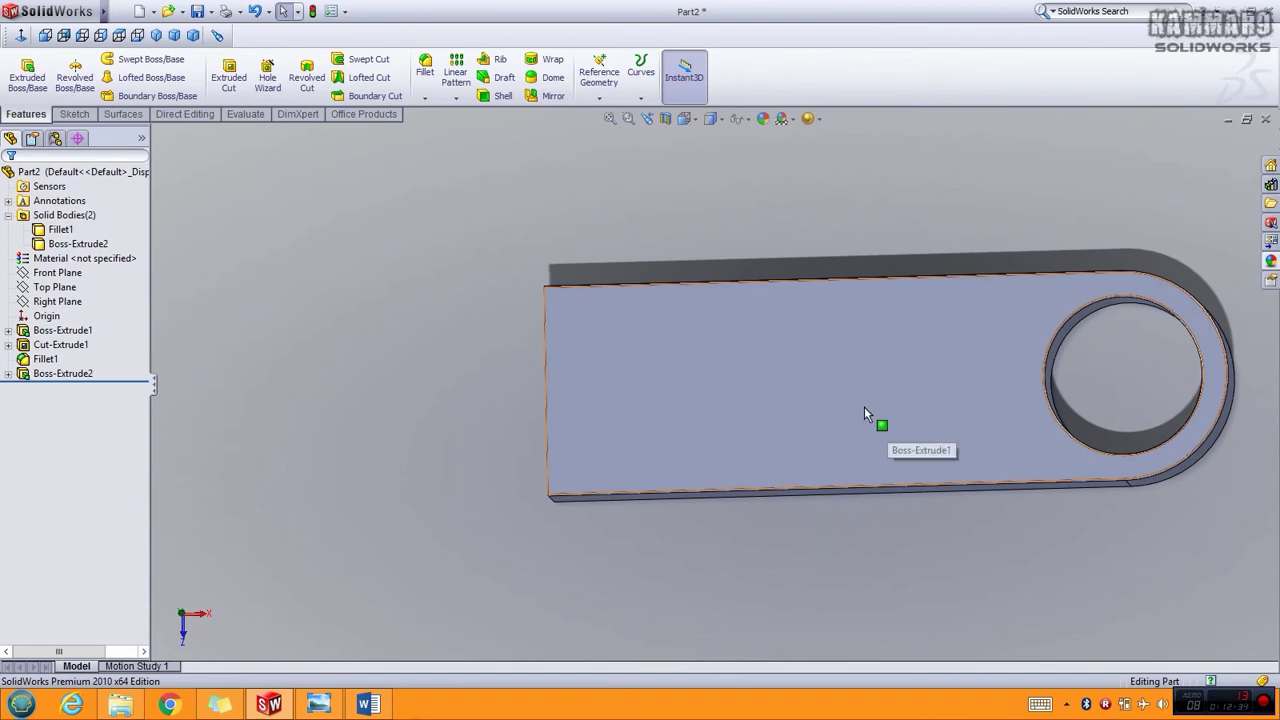
pyautogui.moveTo(871, 420); pyautogui.dragTo(894, 289, button='middle')
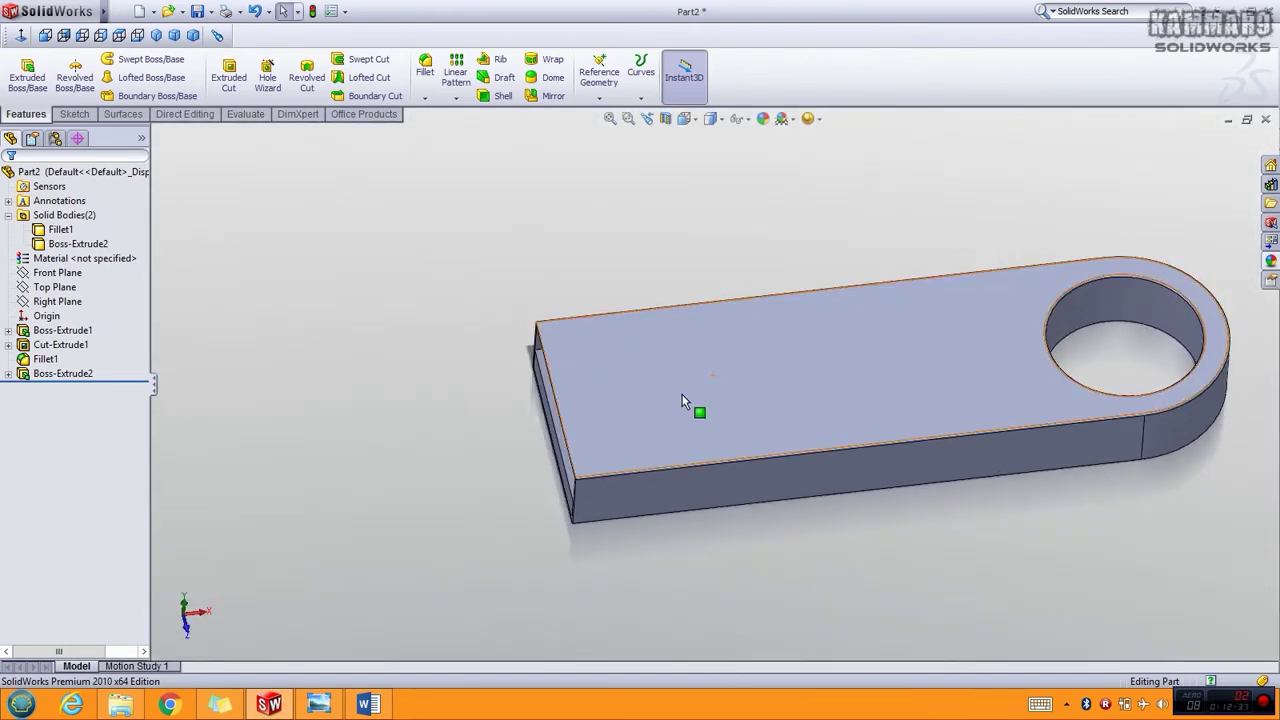
pyautogui.click(737, 378)
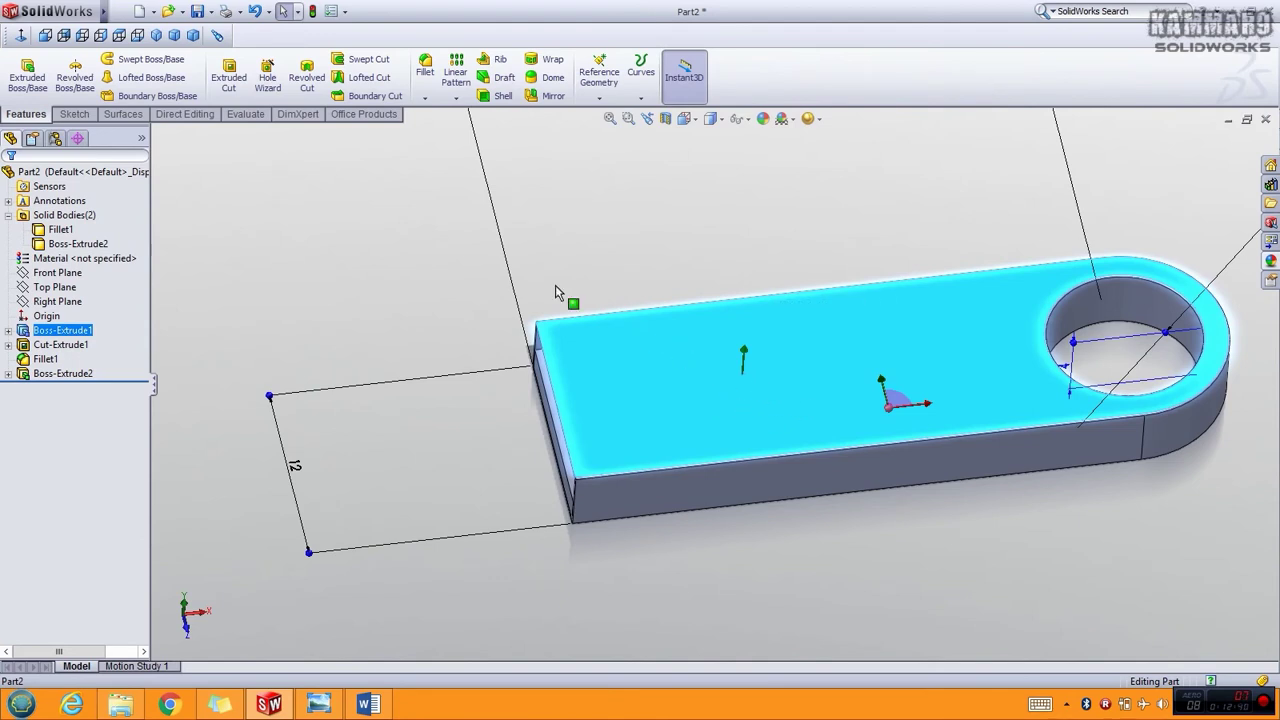
pyautogui.click(74, 115)
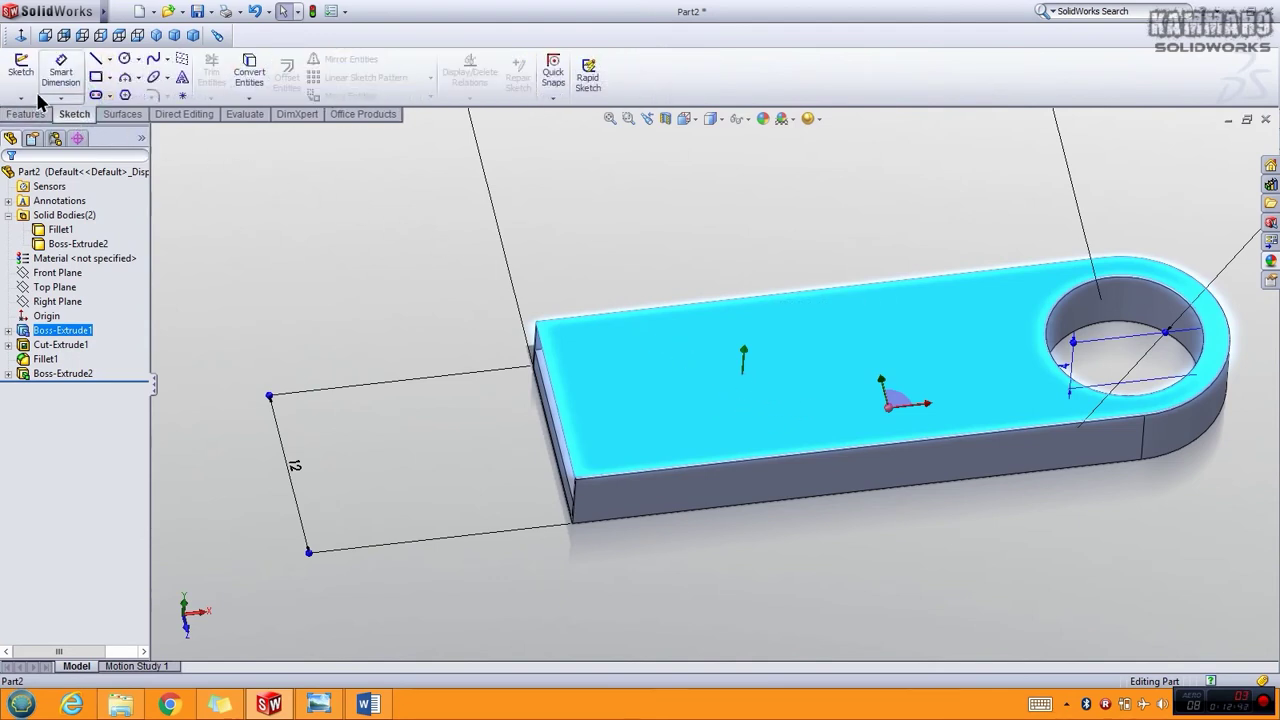
pyautogui.click(22, 72)
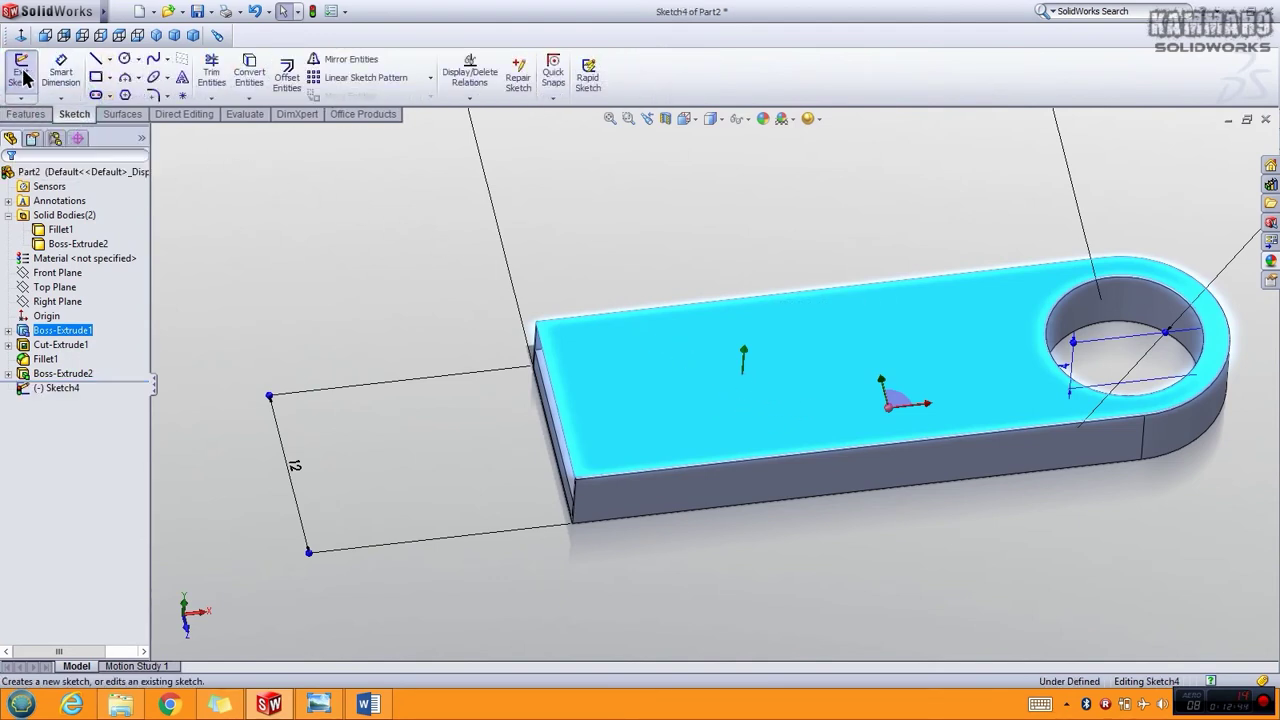
# - Add sketch text reading "KINGSTON" to the sketch on the body's upper face
pyautogui.click(182, 79)
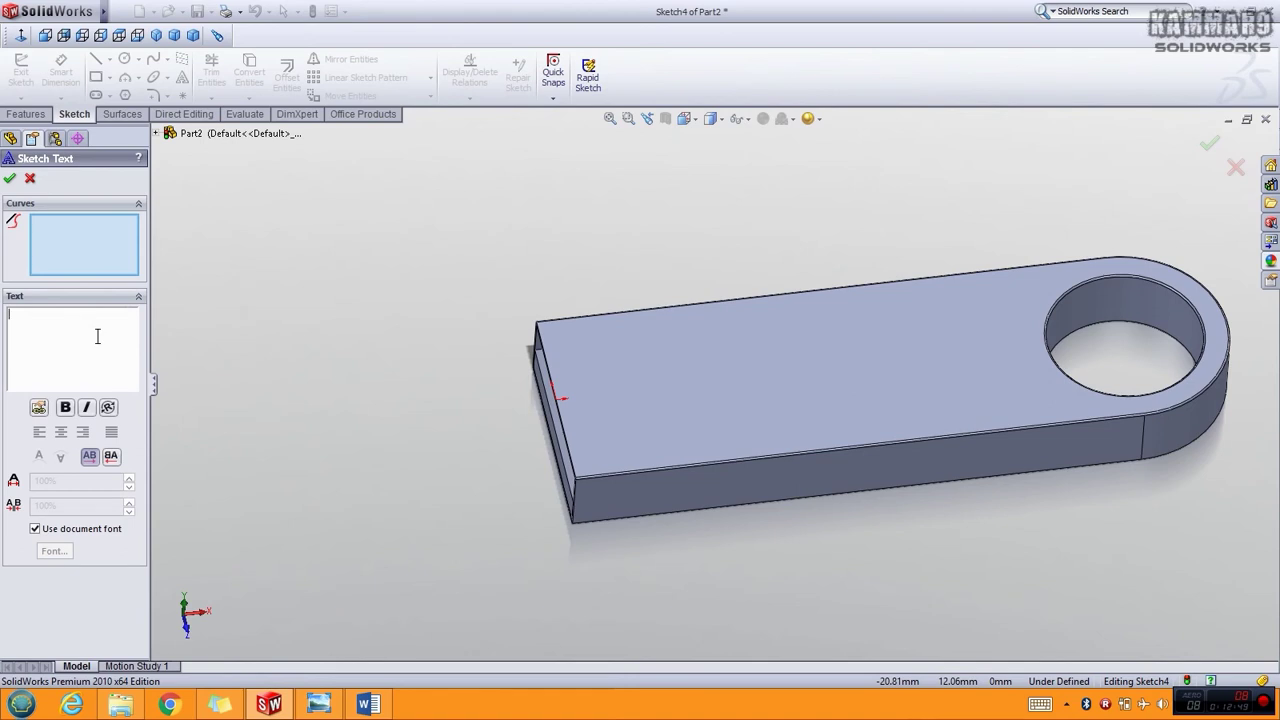
pyautogui.write('KINGSTON')
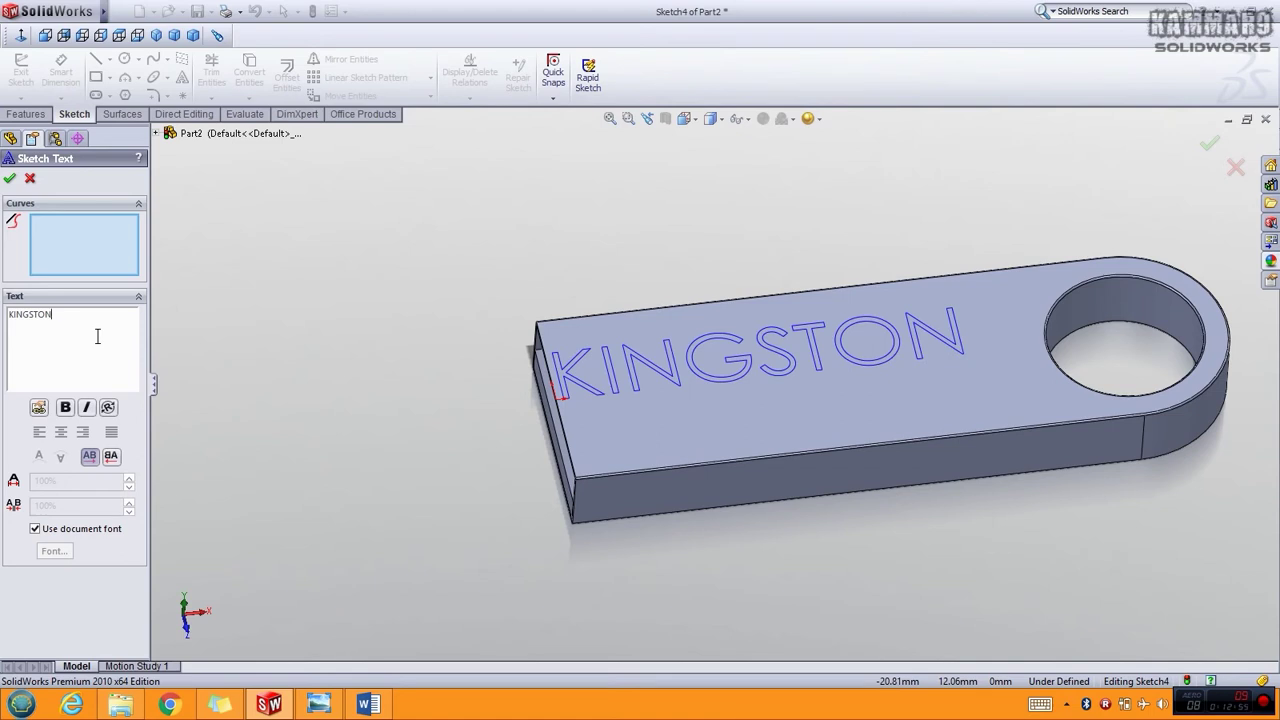
# - Replace the sketch text with "Kingston" and place it inward from the body's open end
pyautogui.press('BackSpace')
pyautogui.press('BackSpace')
pyautogui.press('BackSpace')
pyautogui.press('BackSpace')
pyautogui.press('BackSpace')
pyautogui.press('BackSpace')
pyautogui.press('BackSpace')
pyautogui.press('BackSpace')
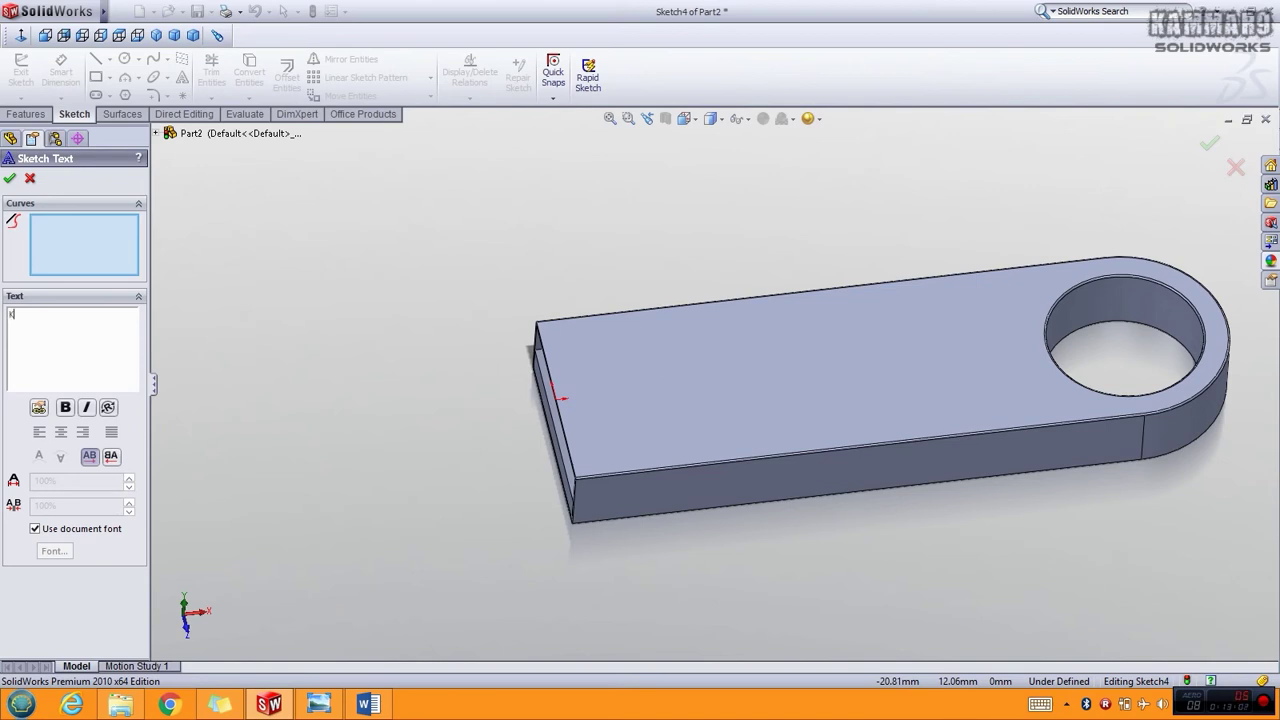
pyautogui.write('King')
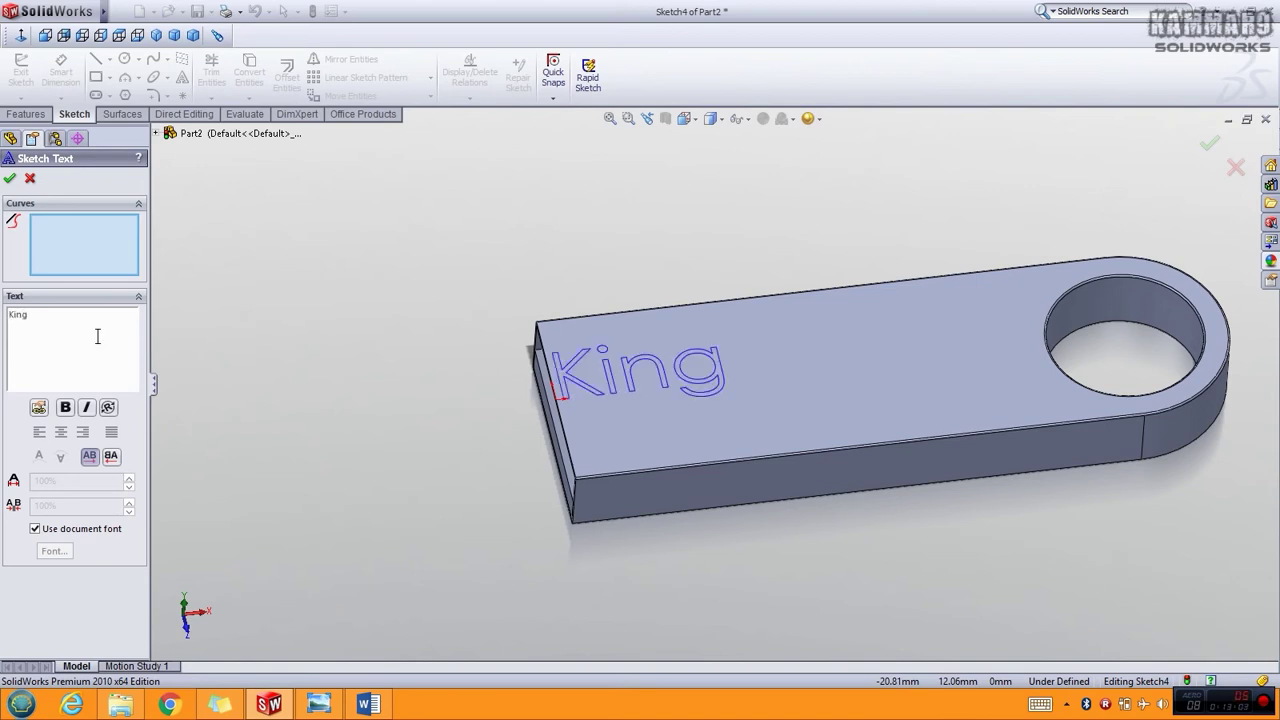
pyautogui.write('ston')
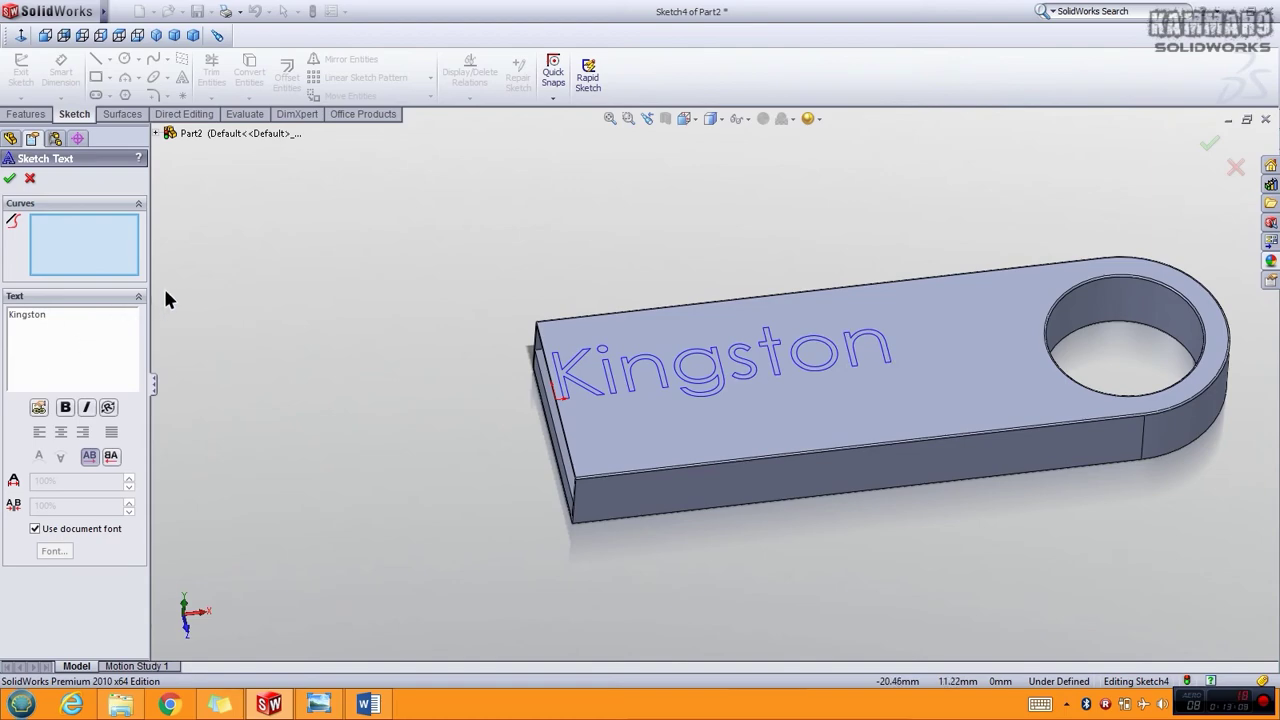
pyautogui.click(21, 36)
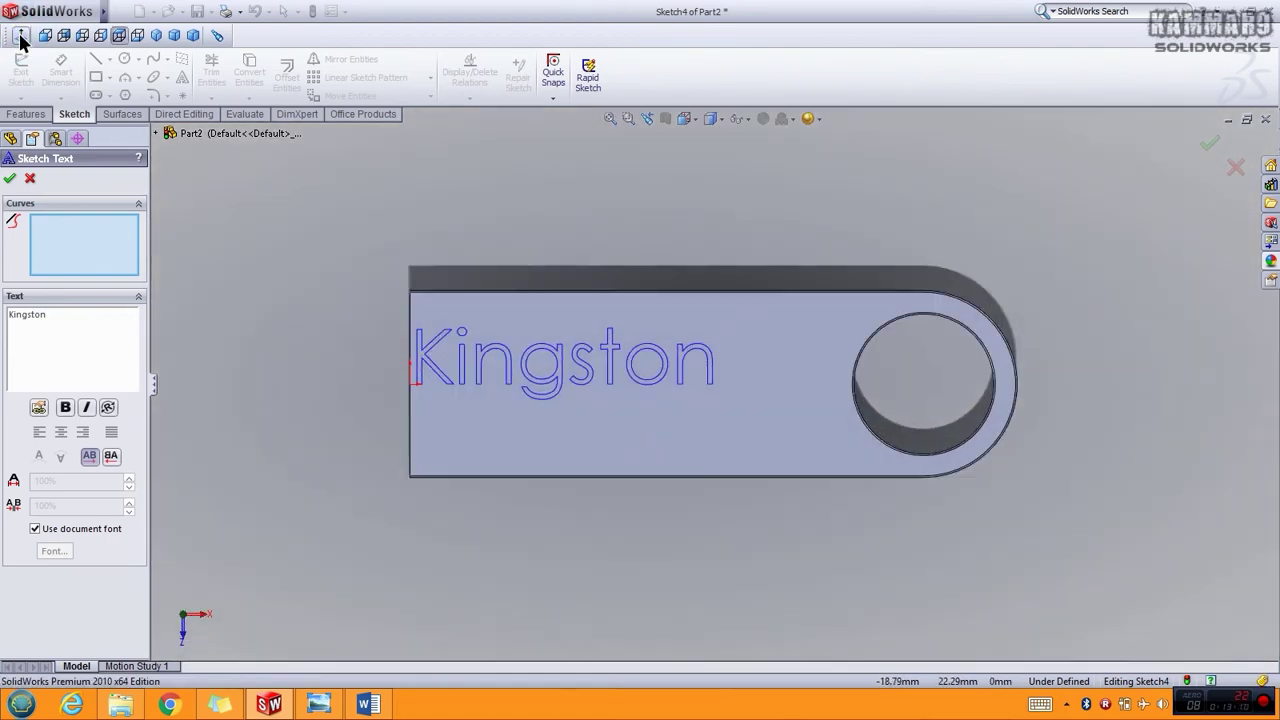
pyautogui.moveTo(457, 527)
pyautogui.mouseDown()
pyautogui.moveTo(506, 380)
pyautogui.moveTo(518, 240)
pyautogui.moveTo(320, 229)
pyautogui.moveTo(314, 514)
pyautogui.moveTo(449, 551)
pyautogui.moveTo(531, 391)
pyautogui.moveTo(517, 234)
pyautogui.moveTo(483, 429)
pyautogui.moveTo(517, 389)
pyautogui.moveTo(497, 414)
pyautogui.moveTo(494, 394)
pyautogui.moveTo(474, 391)
pyautogui.mouseUp()
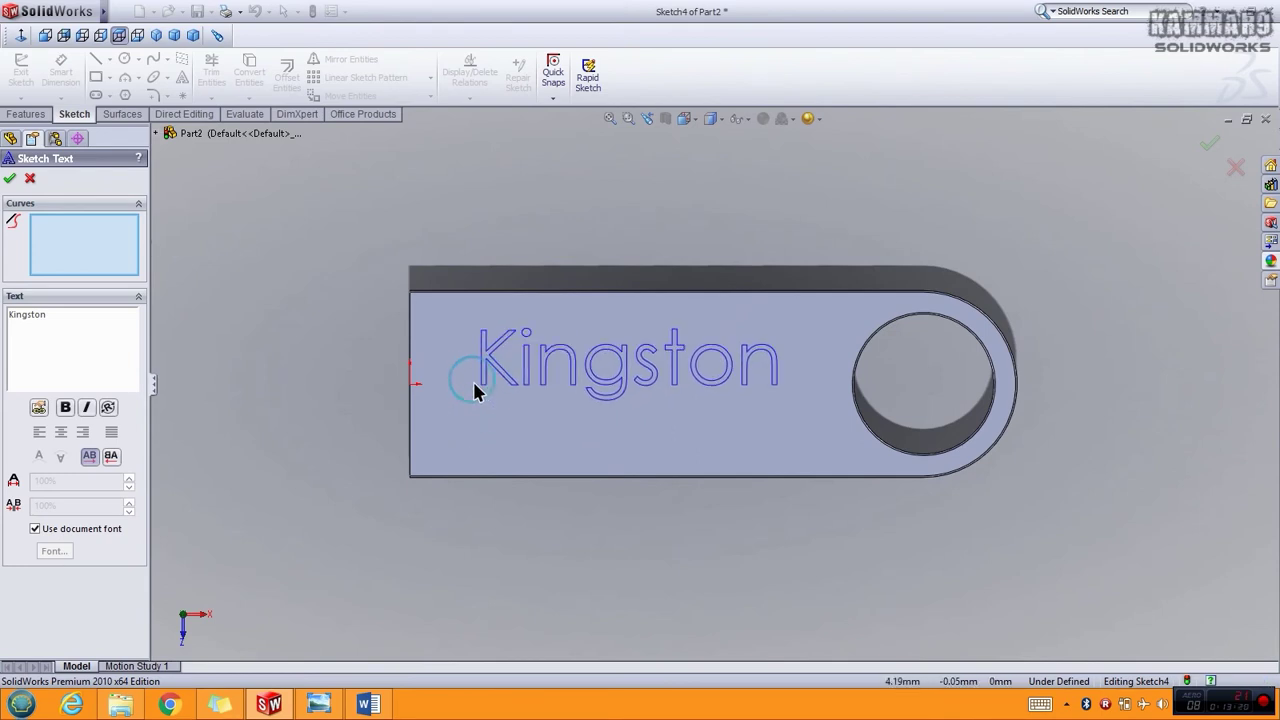
# - Turn off the document font for the sketch text and set it to Verdana, Normal style, 2.5 mm high
pyautogui.click(35, 529)
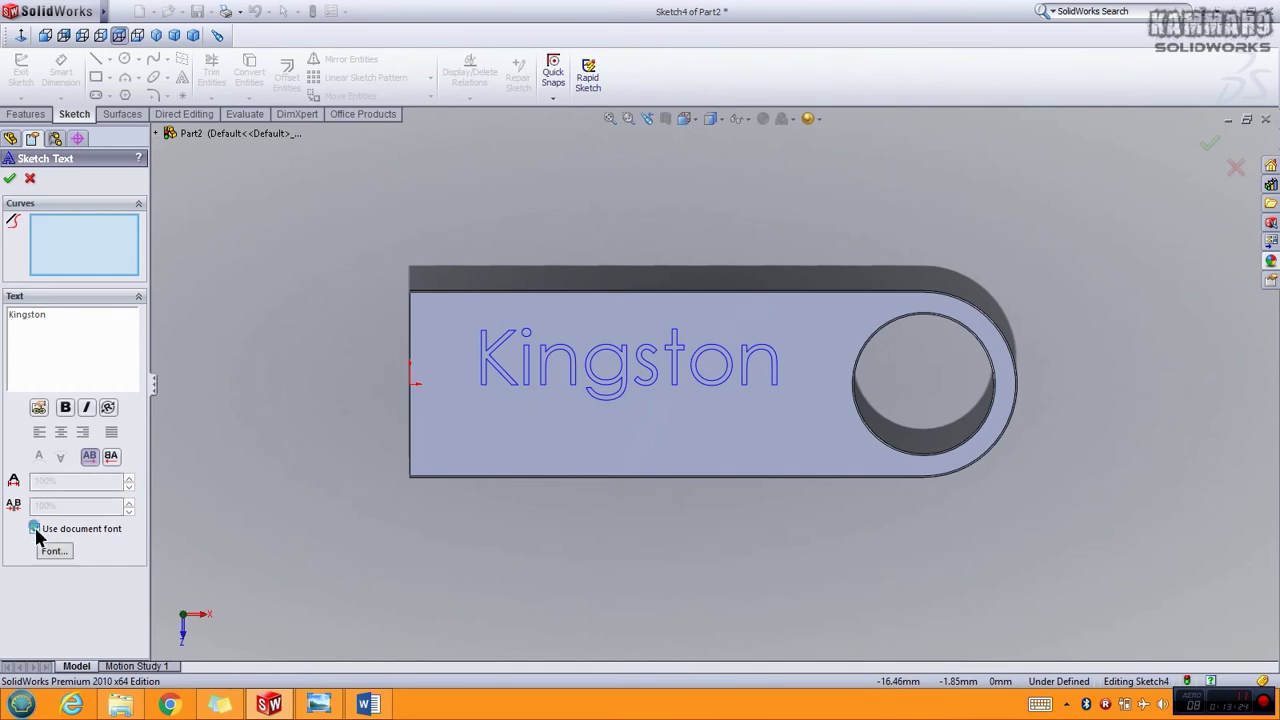
pyautogui.click(54, 551)
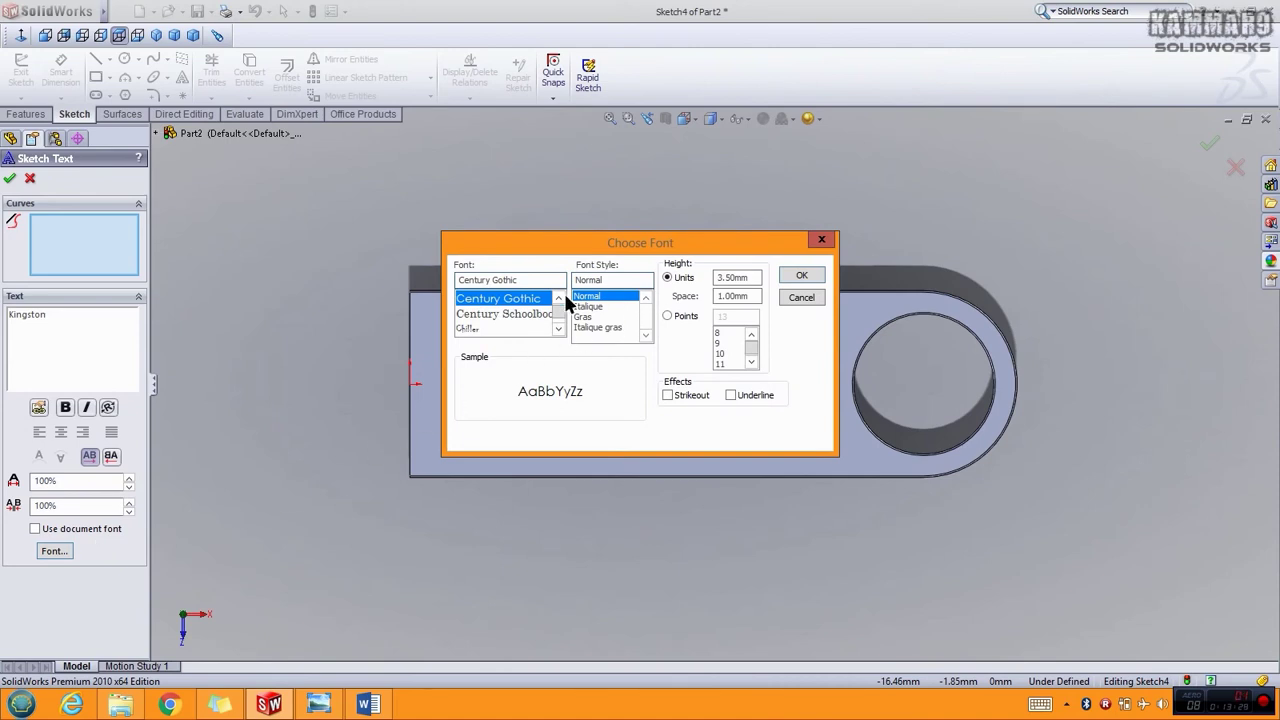
pyautogui.doubleClick(526, 280)
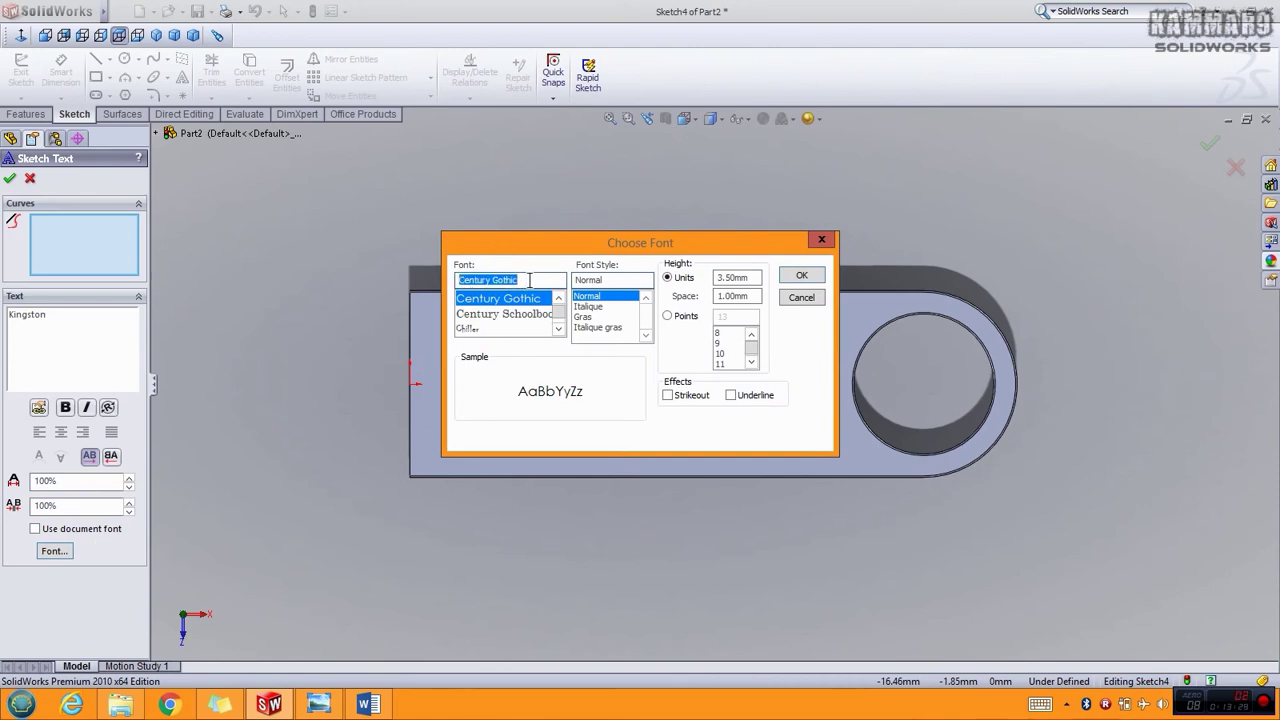
pyautogui.write('v')
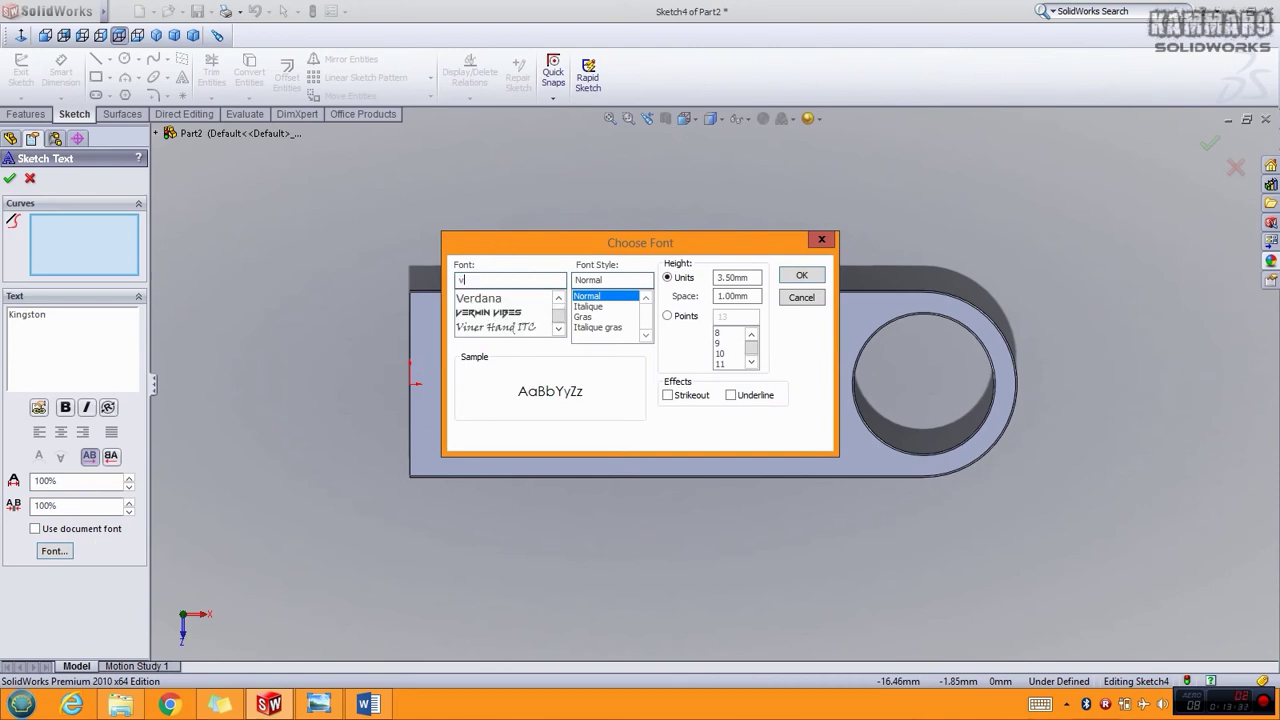
pyautogui.click(480, 299)
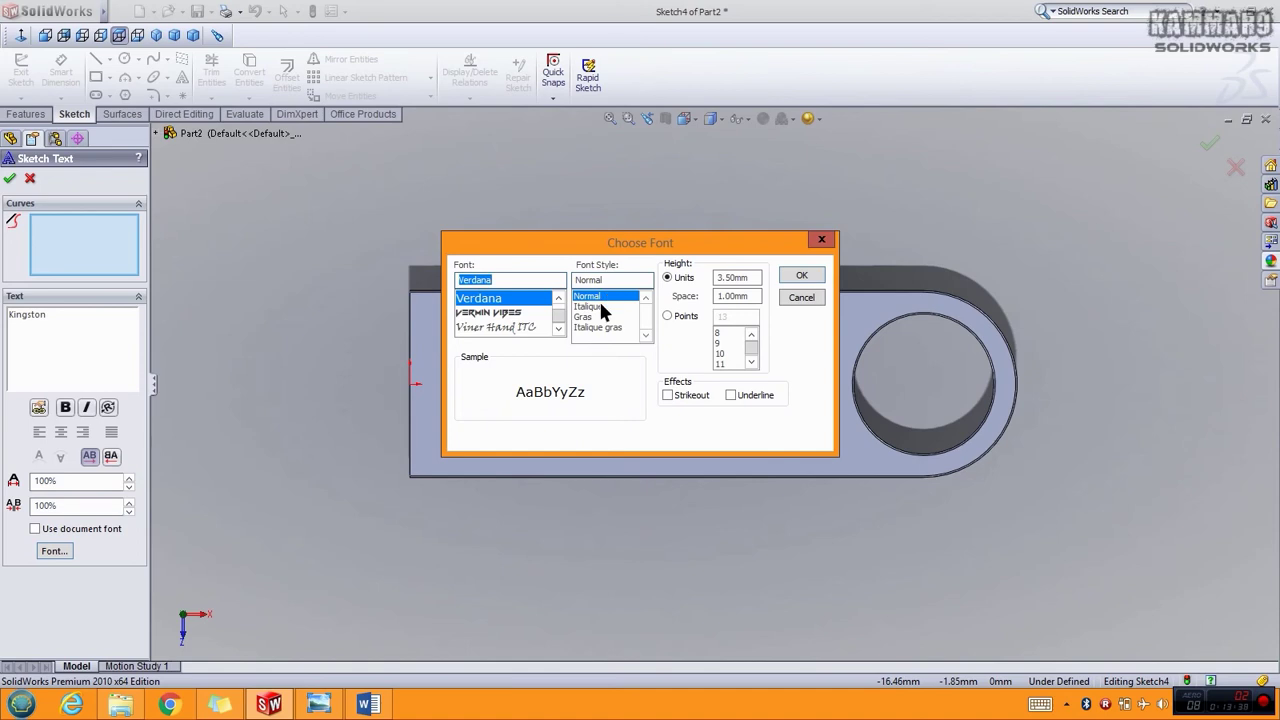
pyautogui.doubleClick(736, 277)
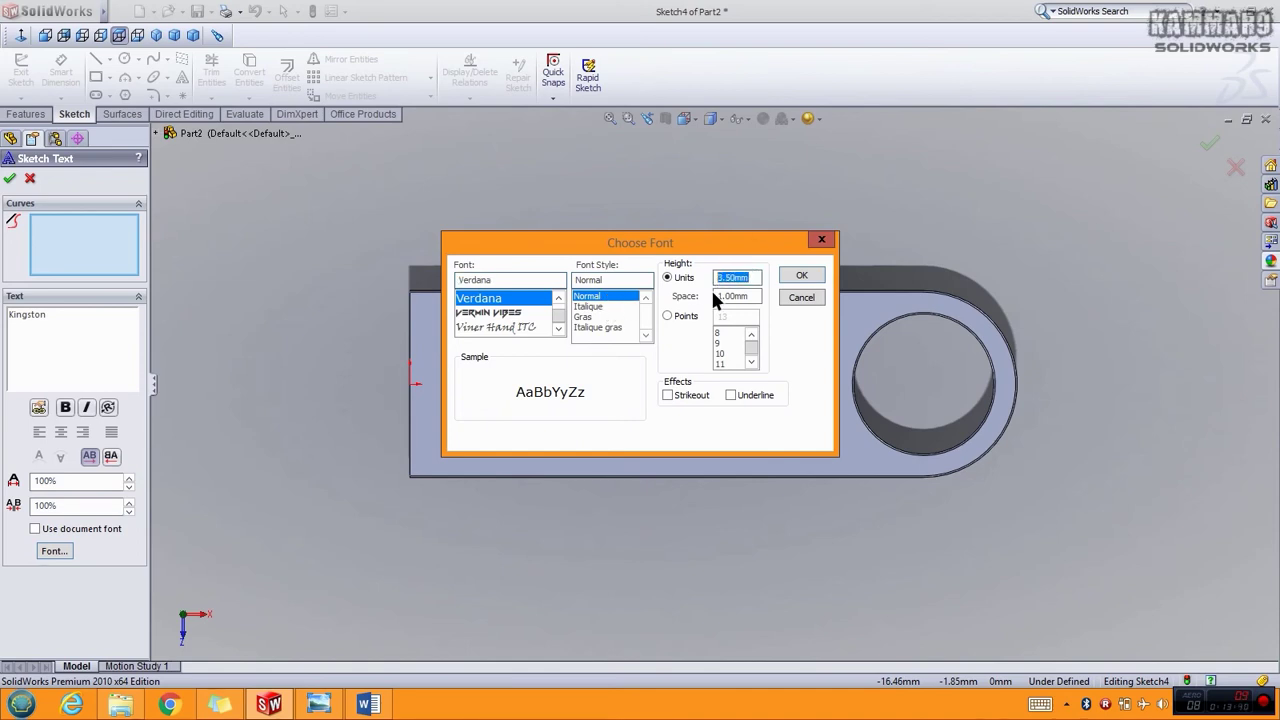
pyautogui.write('2.5')
pyautogui.click(801, 278)
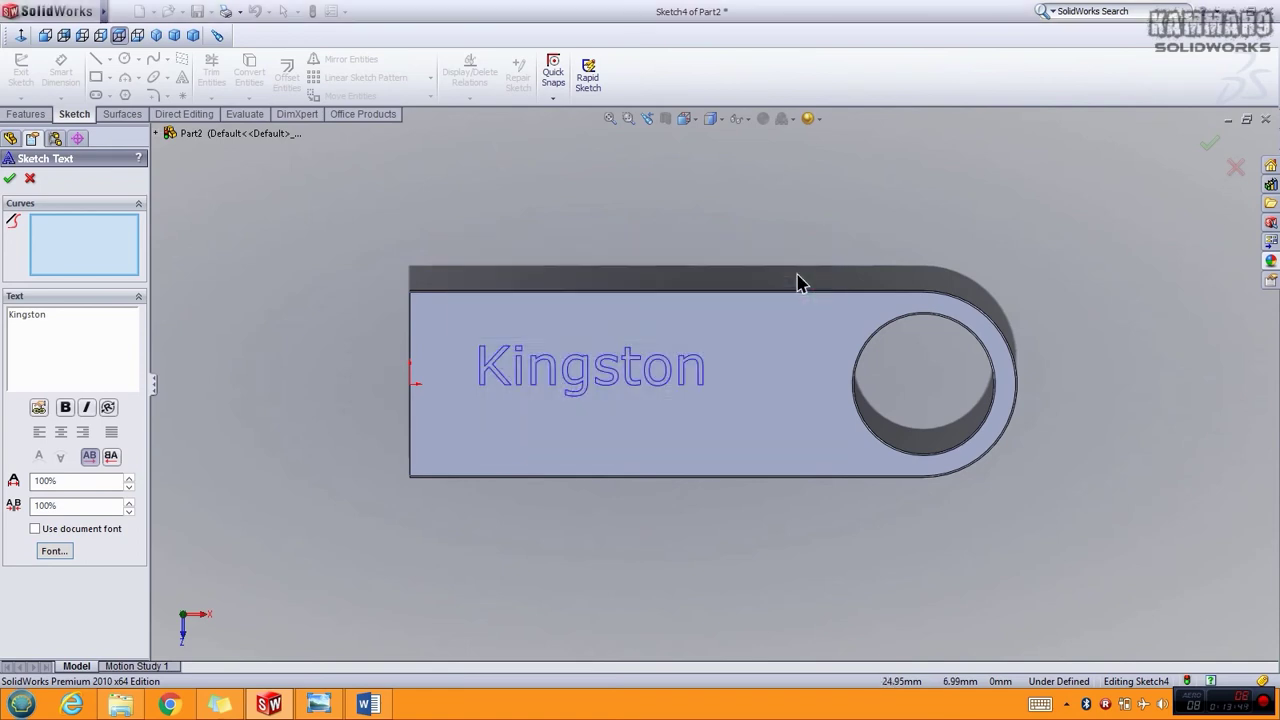
# - Make the Kingston text bold, place it midway across the face's width just before the hole, and accept it
pyautogui.moveTo(612, 405)
pyautogui.mouseDown()
pyautogui.moveTo(551, 403)
pyautogui.moveTo(577, 400)
pyautogui.mouseUp()
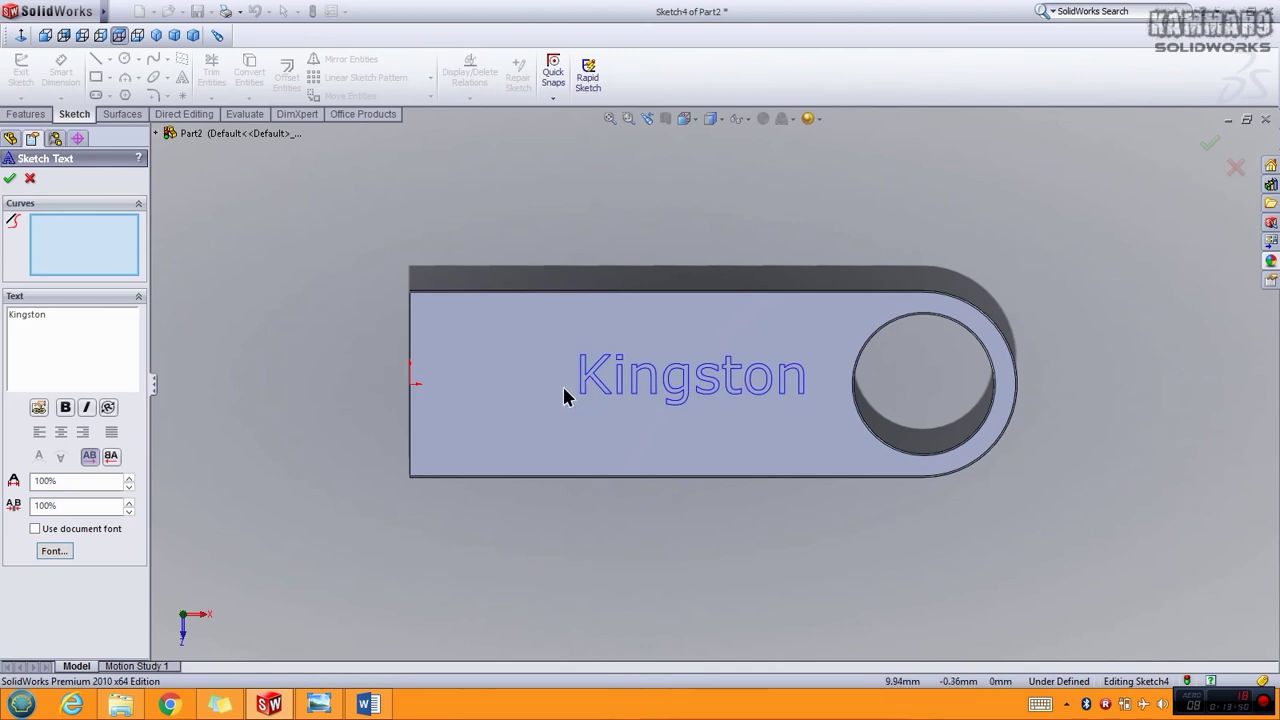
pyautogui.moveTo(43, 315); pyautogui.dragTo(7, 348)
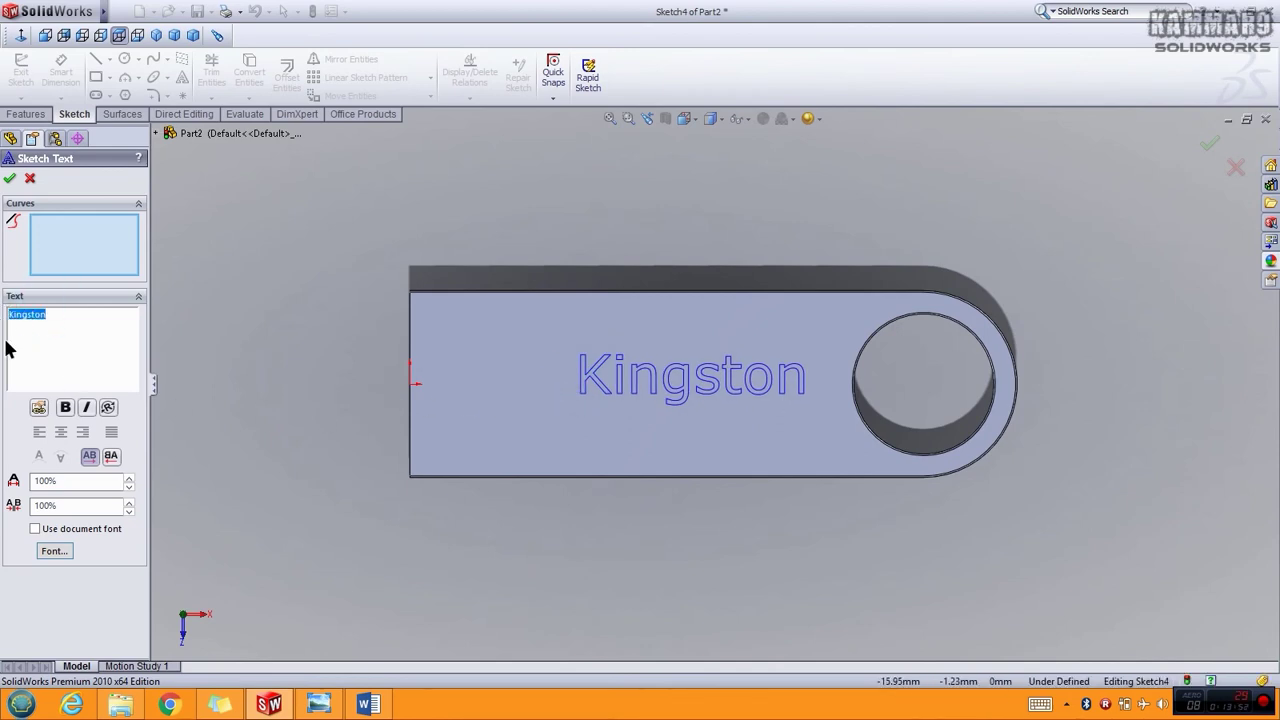
pyautogui.click(63, 410)
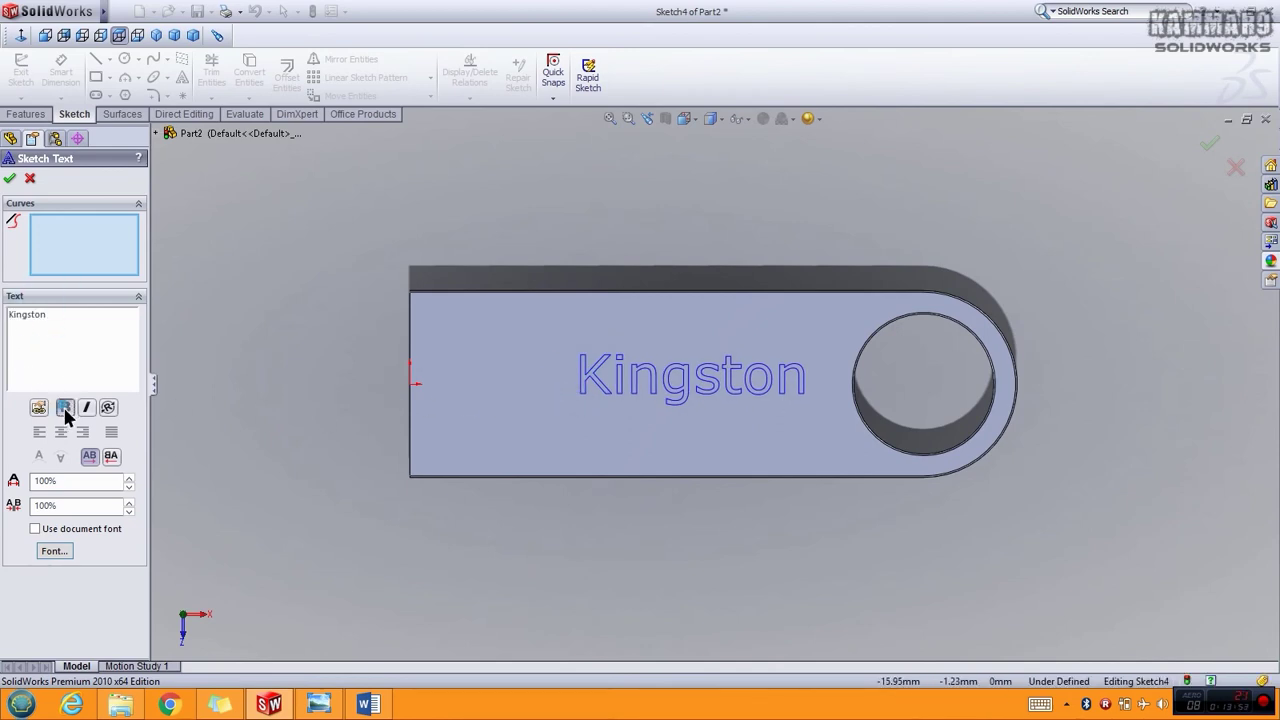
pyautogui.click(550, 398)
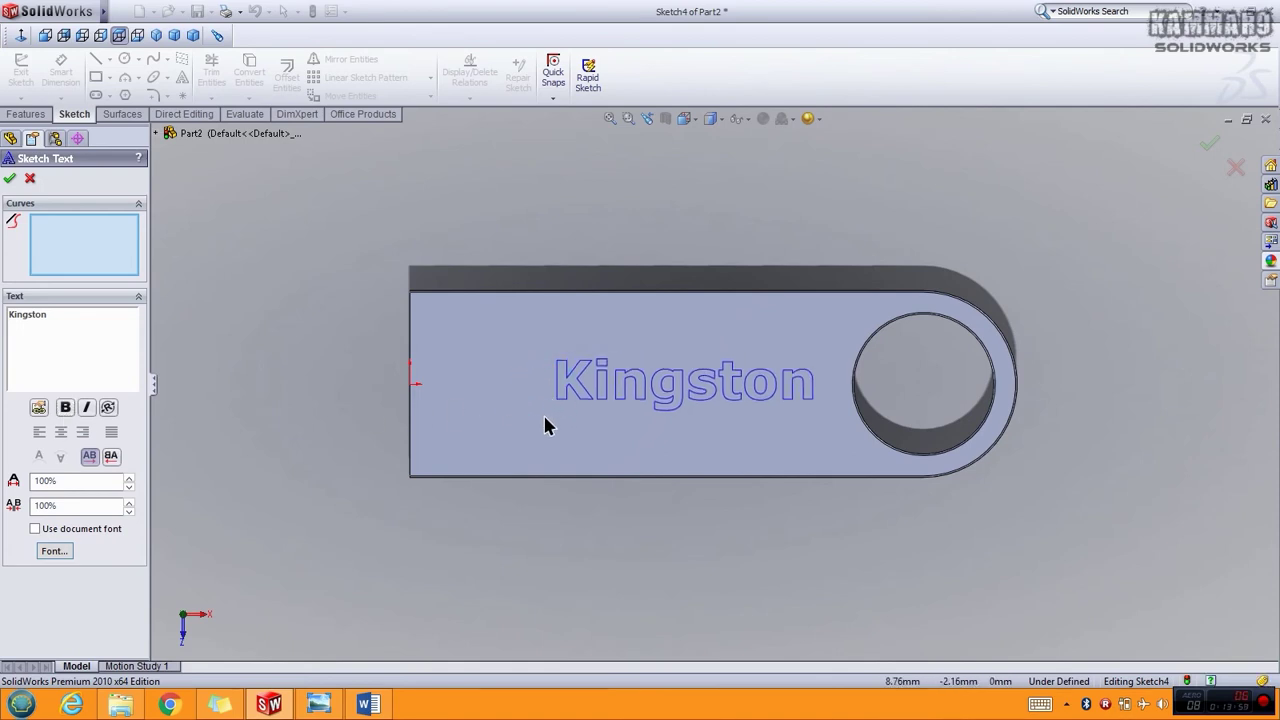
pyautogui.click(10, 178)
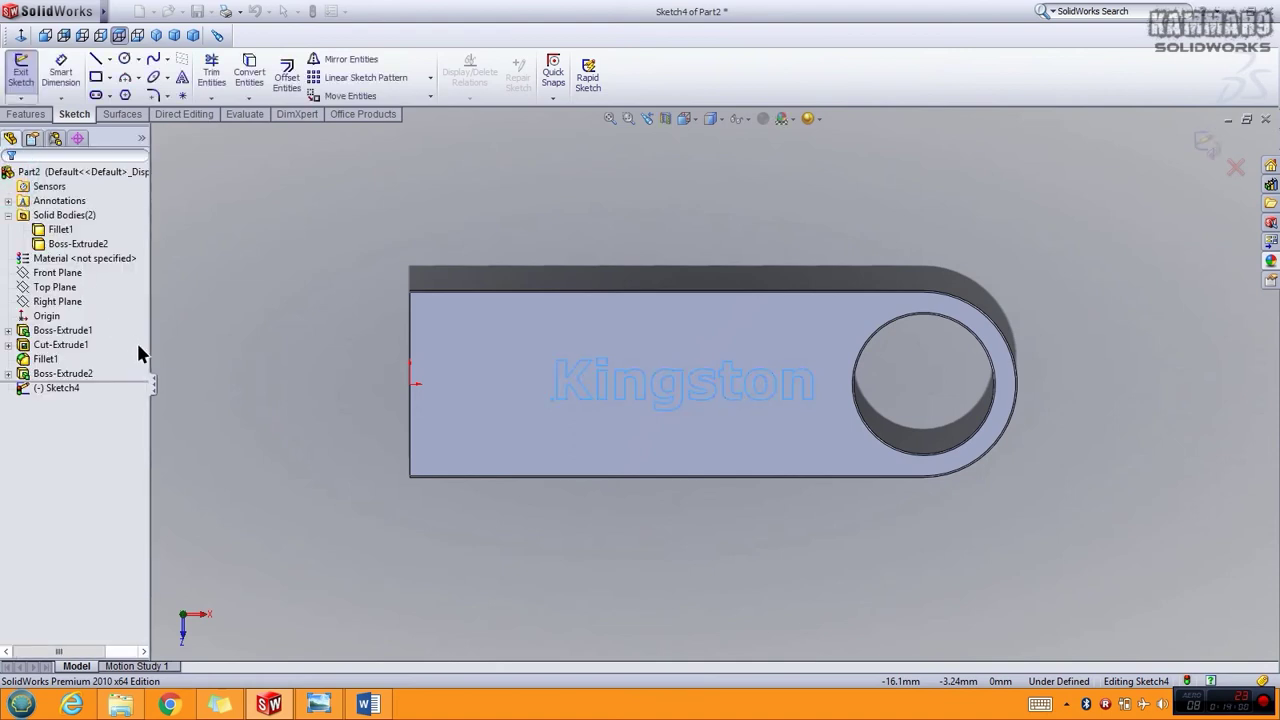
pyautogui.click(229, 337)
# - Engrave the Kingston text into the upper face with a blind extruded cut 0.1 mm deep
pyautogui.click(26, 113)
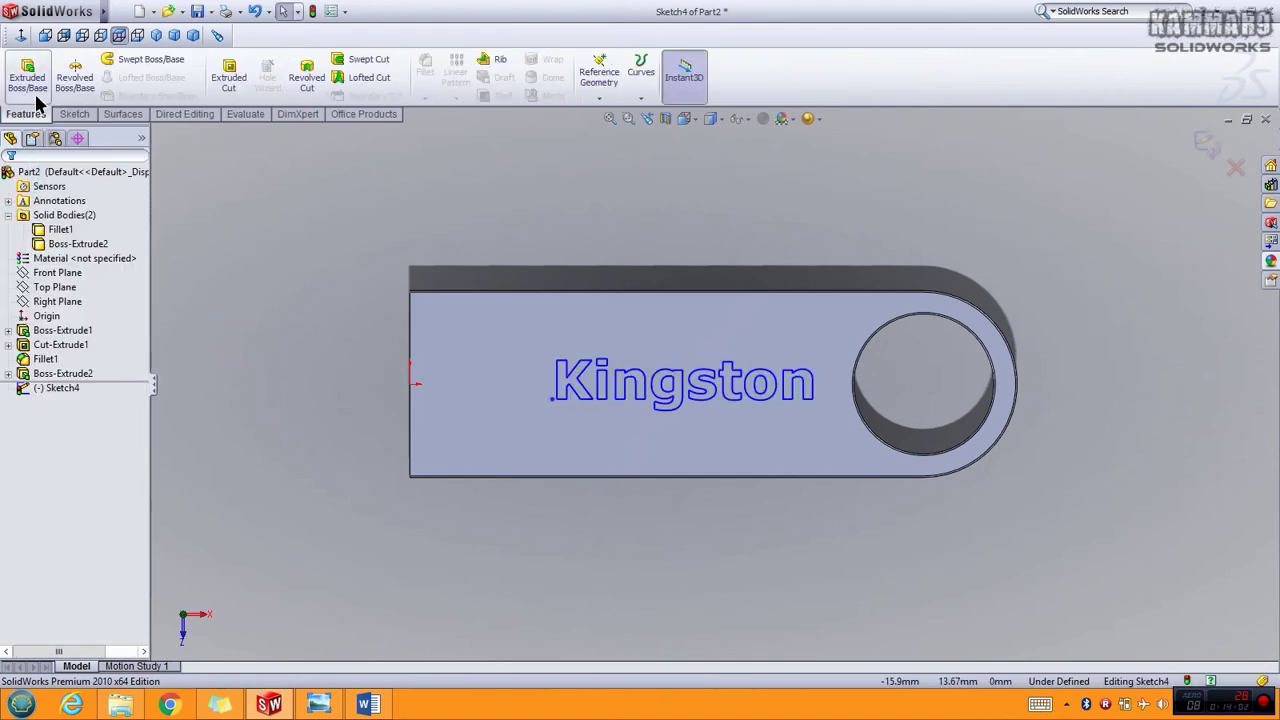
pyautogui.click(229, 75)
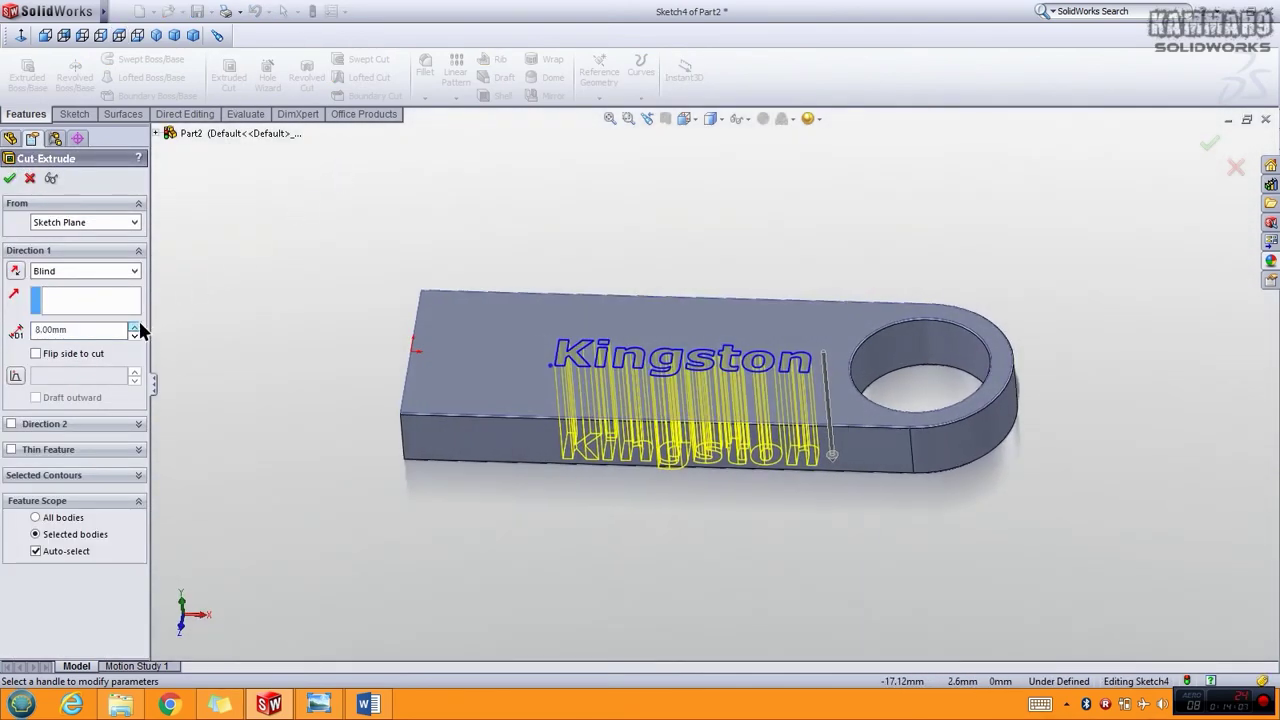
pyautogui.click(95, 315)
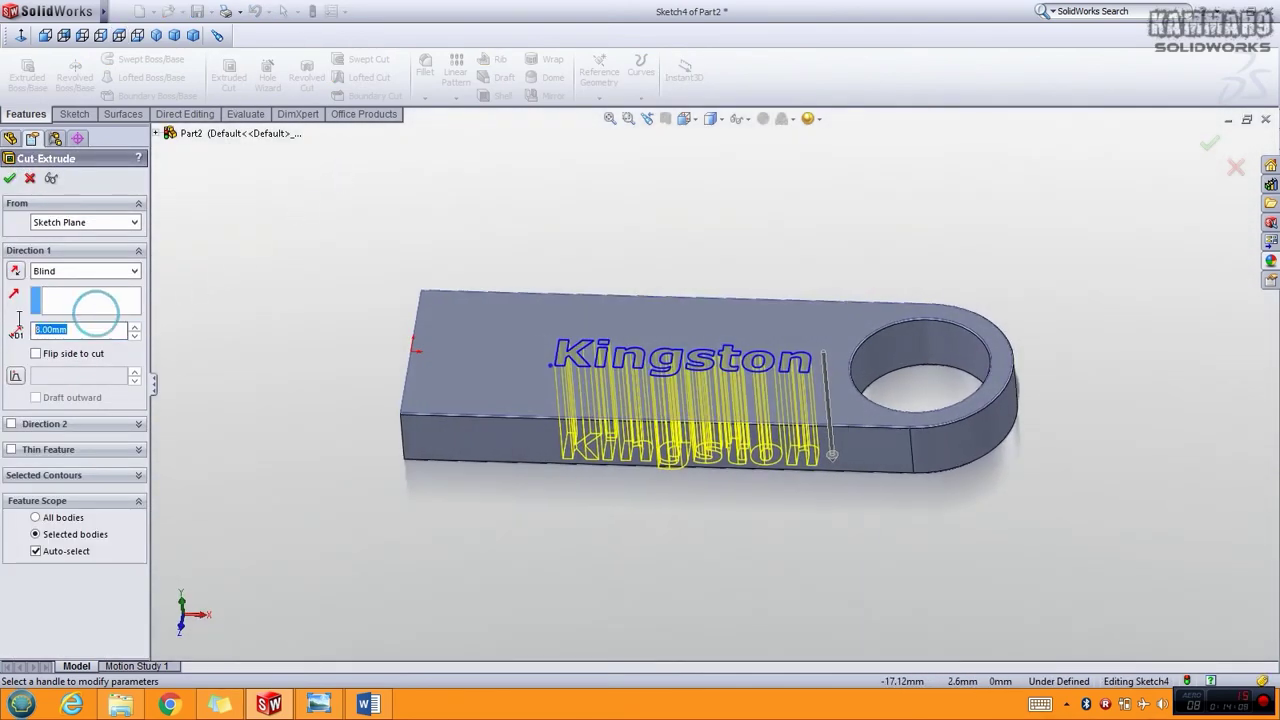
pyautogui.write('0.1')
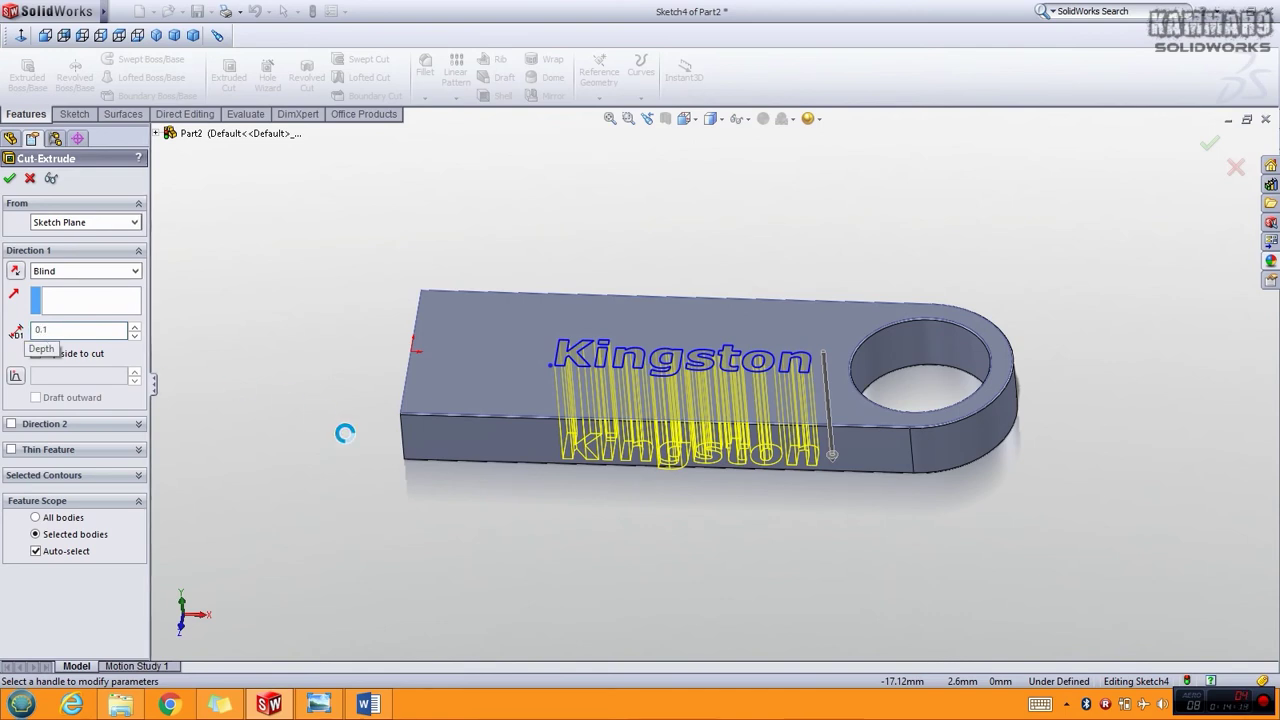
pyautogui.scroll(-3, 661, 408)
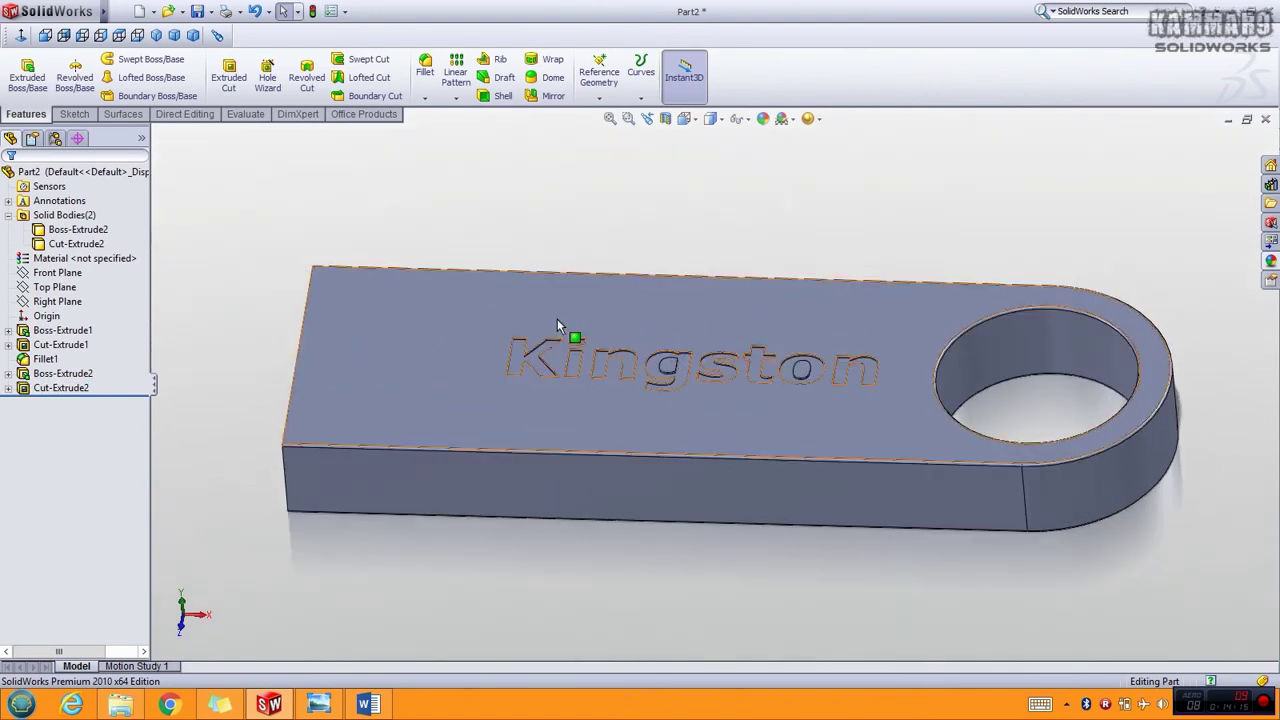
pyautogui.click(477, 199)
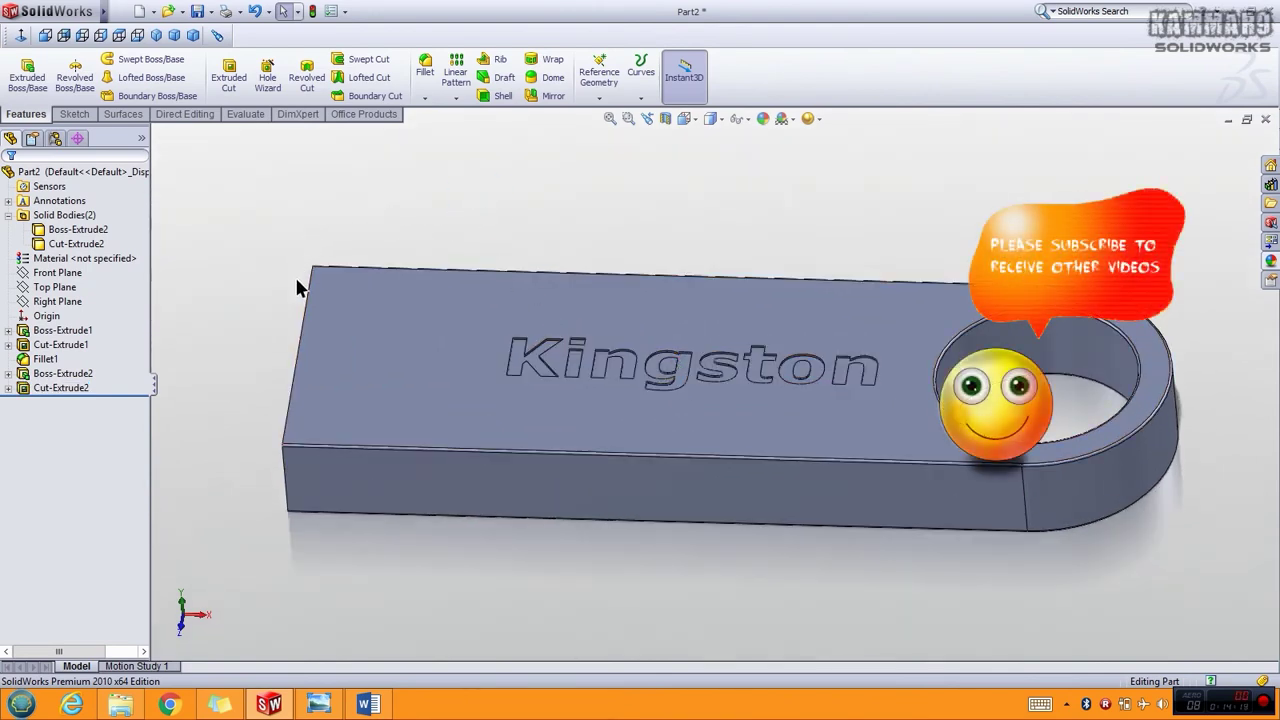
# - Start a new sketch on the body's upper face around the engraved Kingston text
pyautogui.click(365, 360)
pyautogui.click(74, 113)
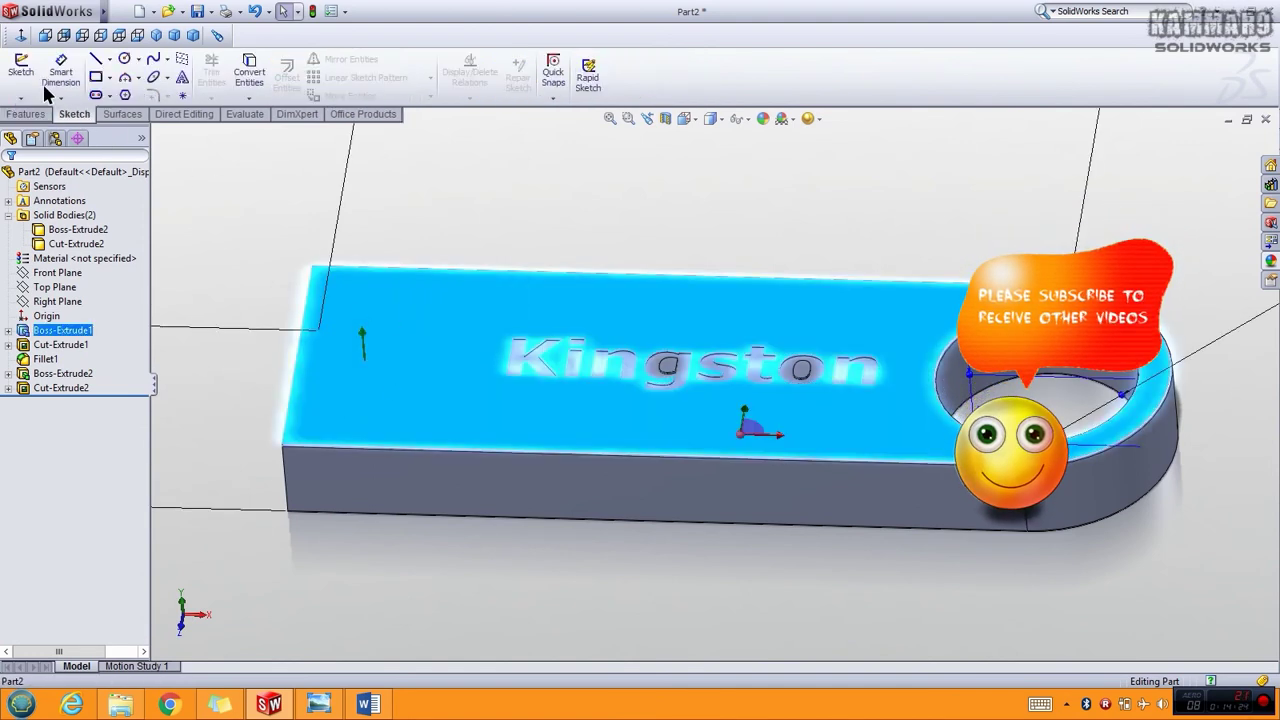
pyautogui.click(24, 72)
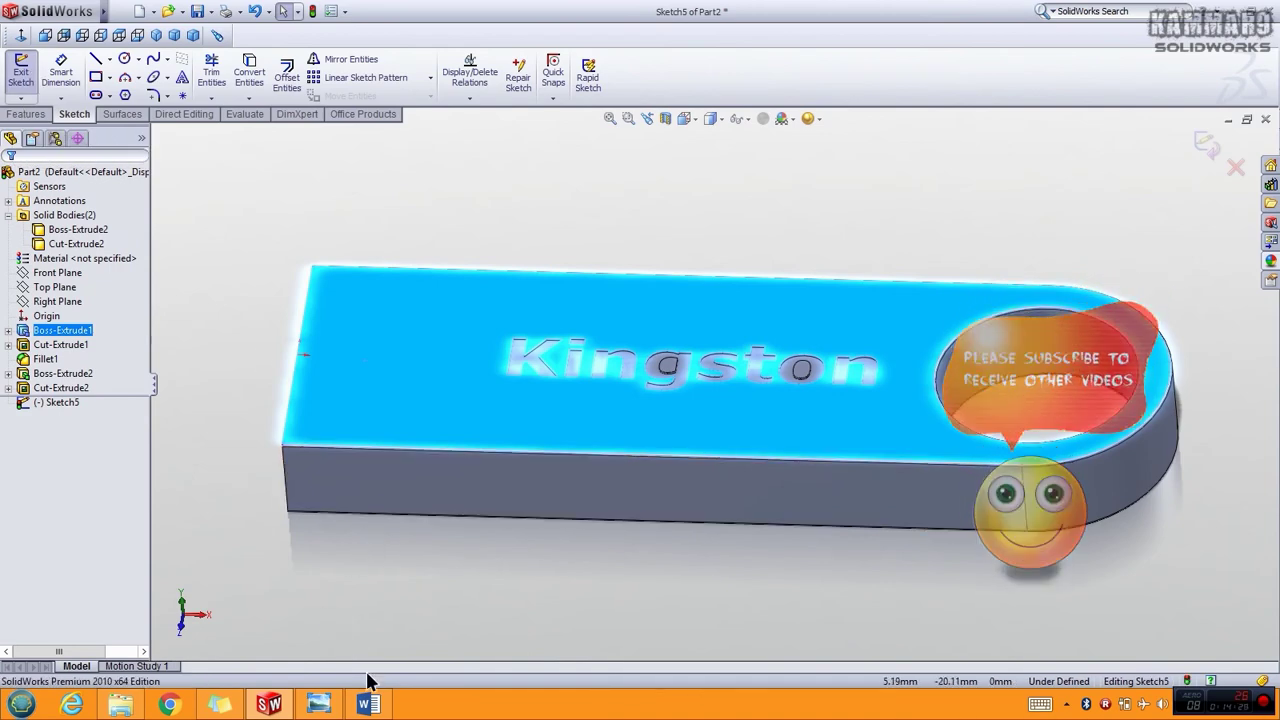
# - Switch to the Word document and insert another ® symbol after the existing one
pyautogui.click(369, 706)
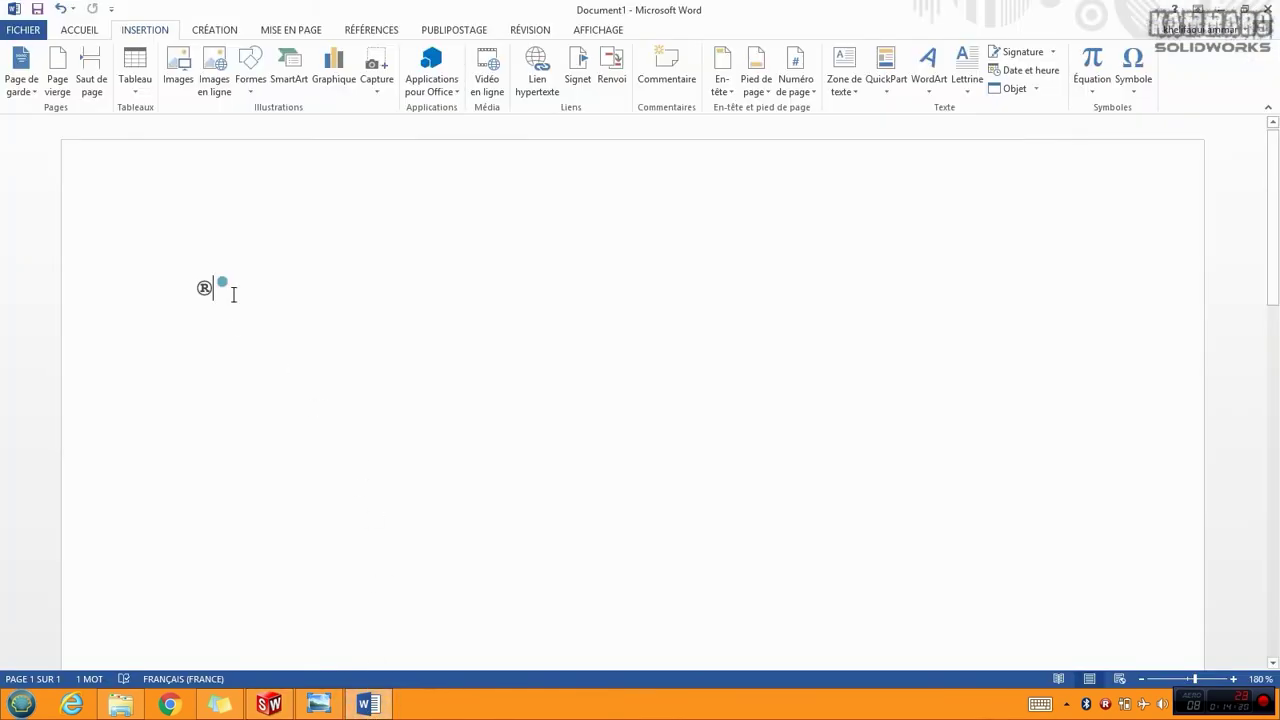
pyautogui.moveTo(233, 294); pyautogui.dragTo(191, 289)
pyautogui.click(214, 343)
pyautogui.moveTo(235, 291); pyautogui.dragTo(197, 290)
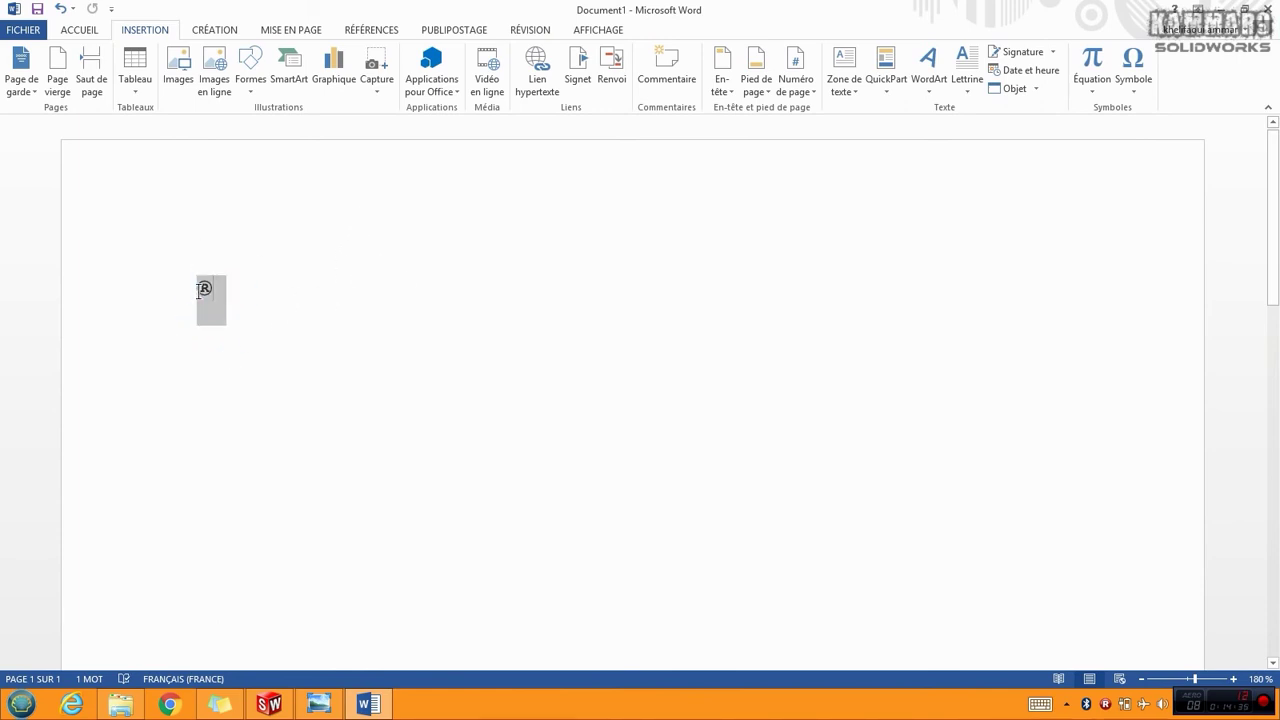
pyautogui.click(288, 354)
pyautogui.click(1137, 79)
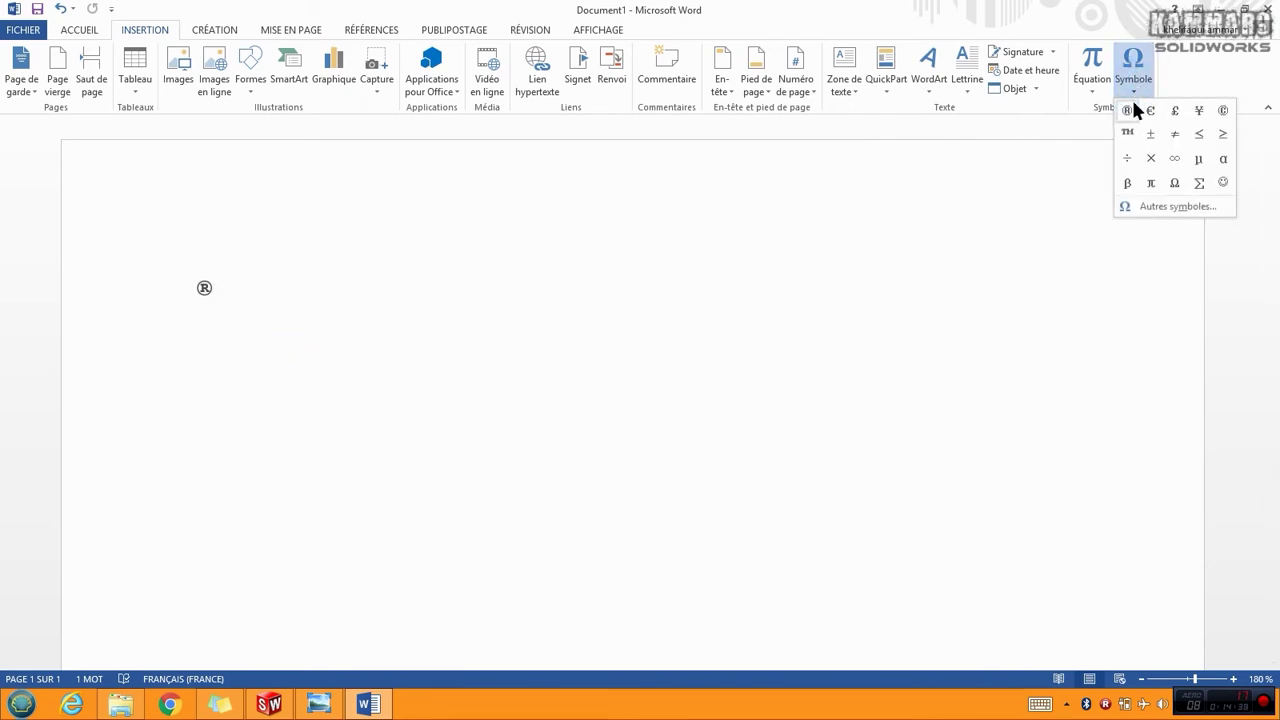
pyautogui.click(1127, 112)
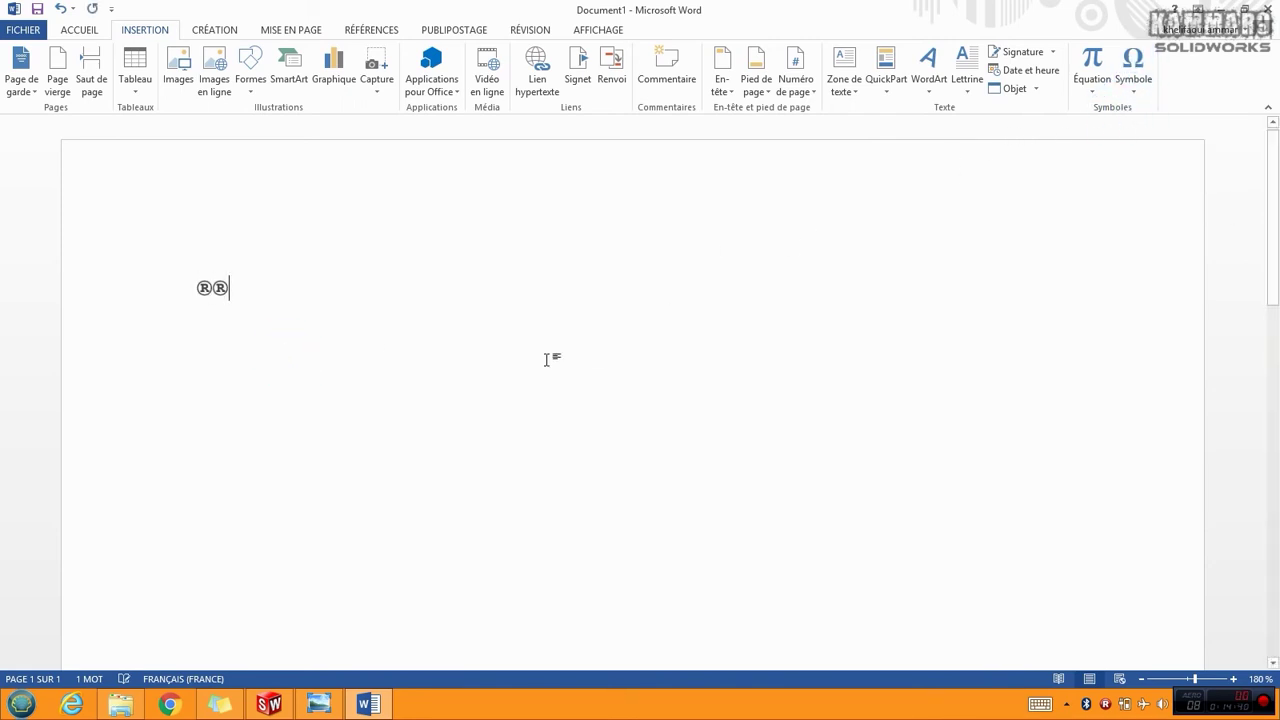
# - Select the newly inserted second ® symbol in the document for copying
pyautogui.moveTo(237, 291); pyautogui.dragTo(220, 295)
pyautogui.click(248, 316)
pyautogui.click(219, 290)
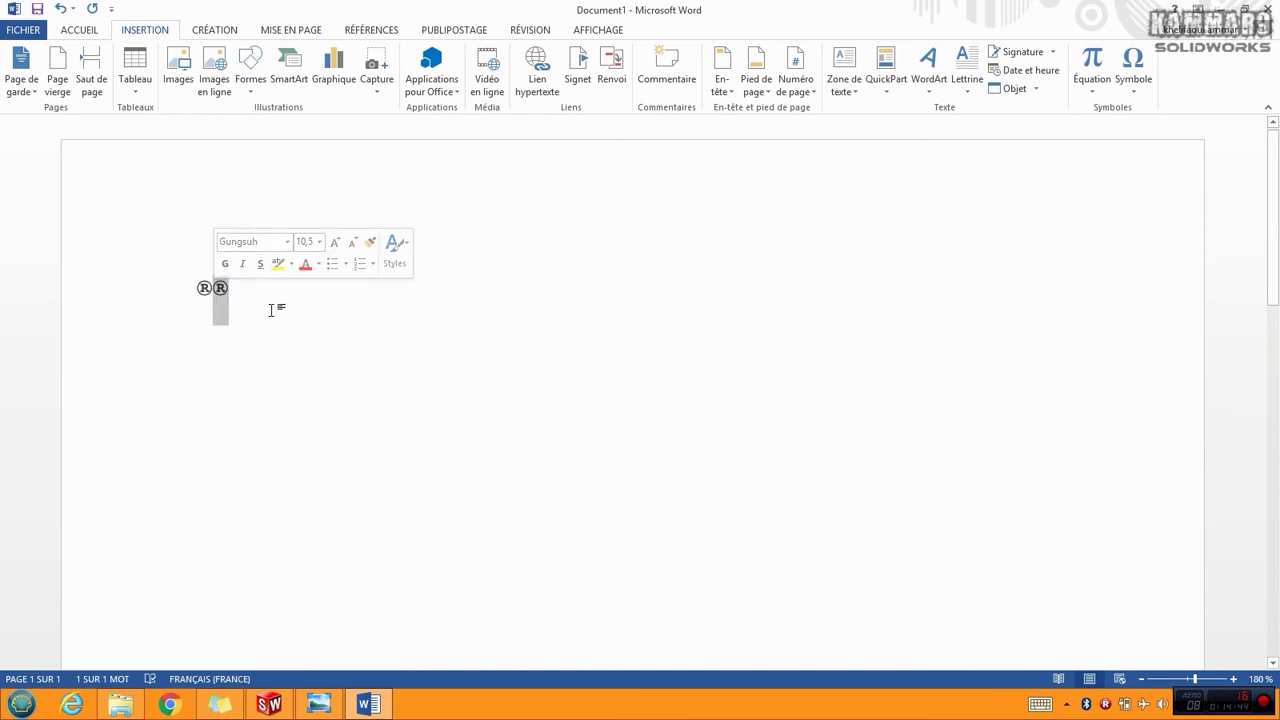
# - Switch back to SolidWorks and add the ® symbol as sketch text on the body's upper face, above the end of Kingston
pyautogui.click(268, 702)
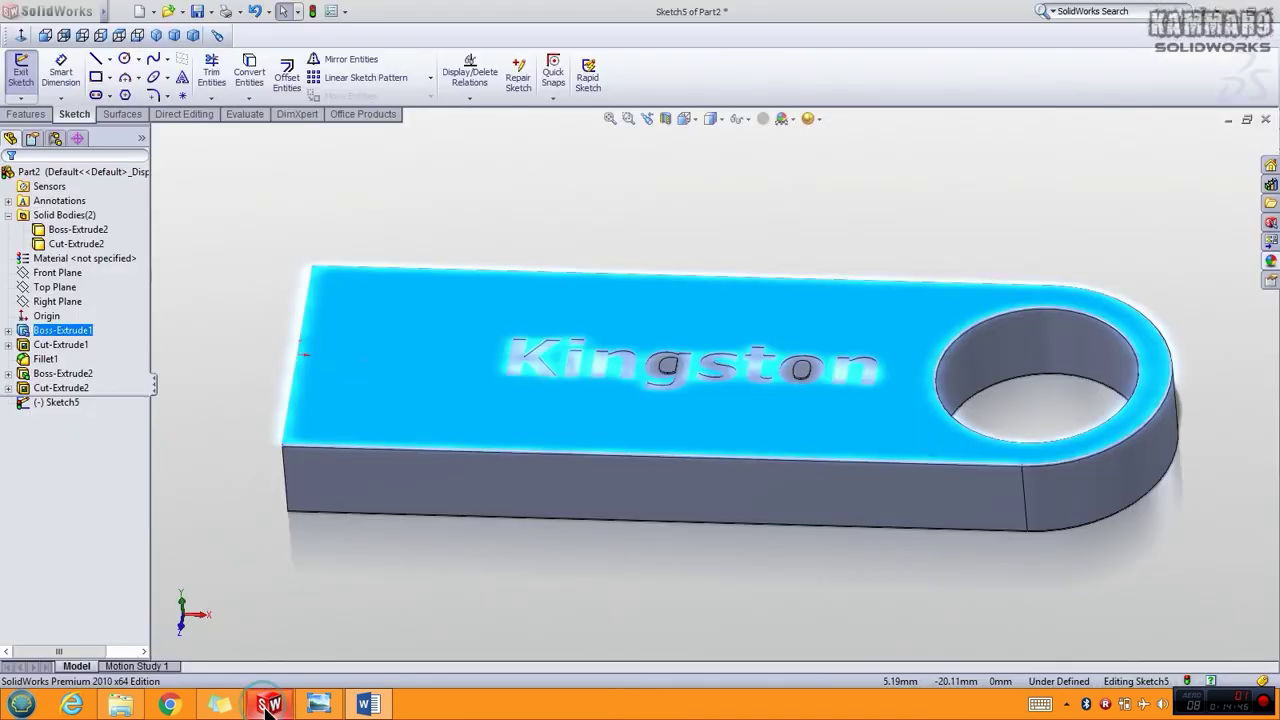
pyautogui.click(362, 565)
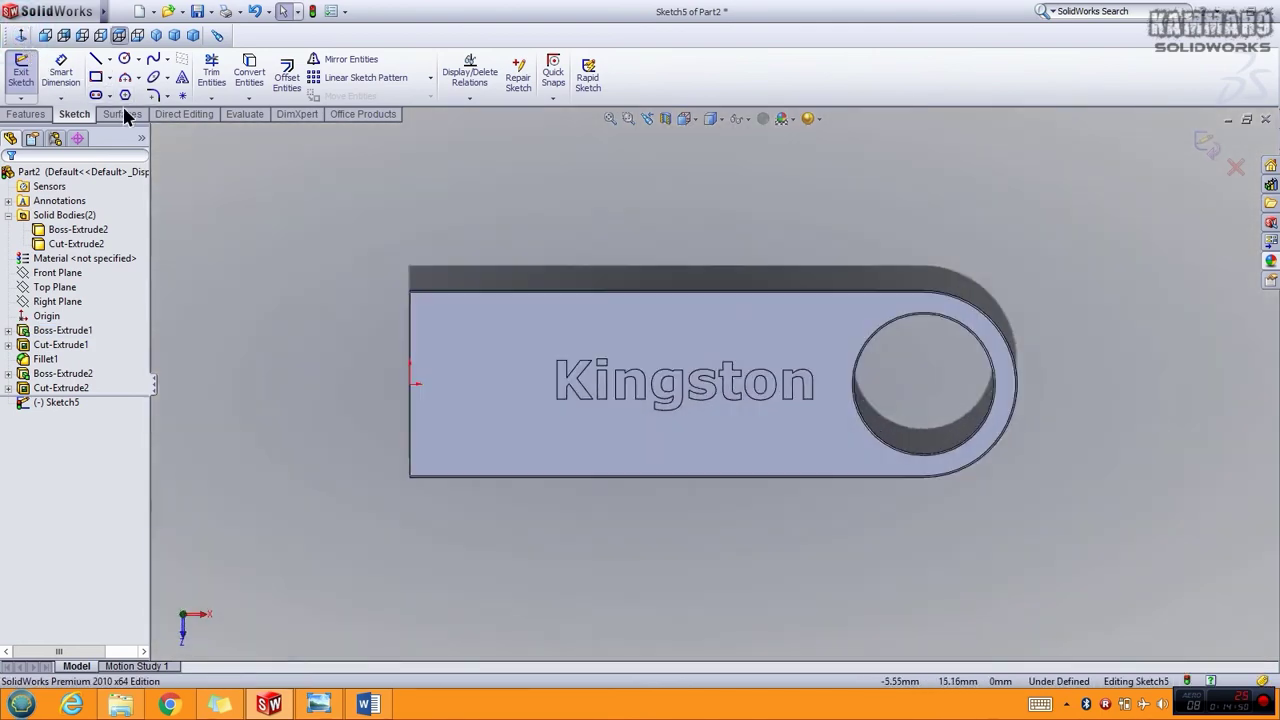
pyautogui.click(184, 80)
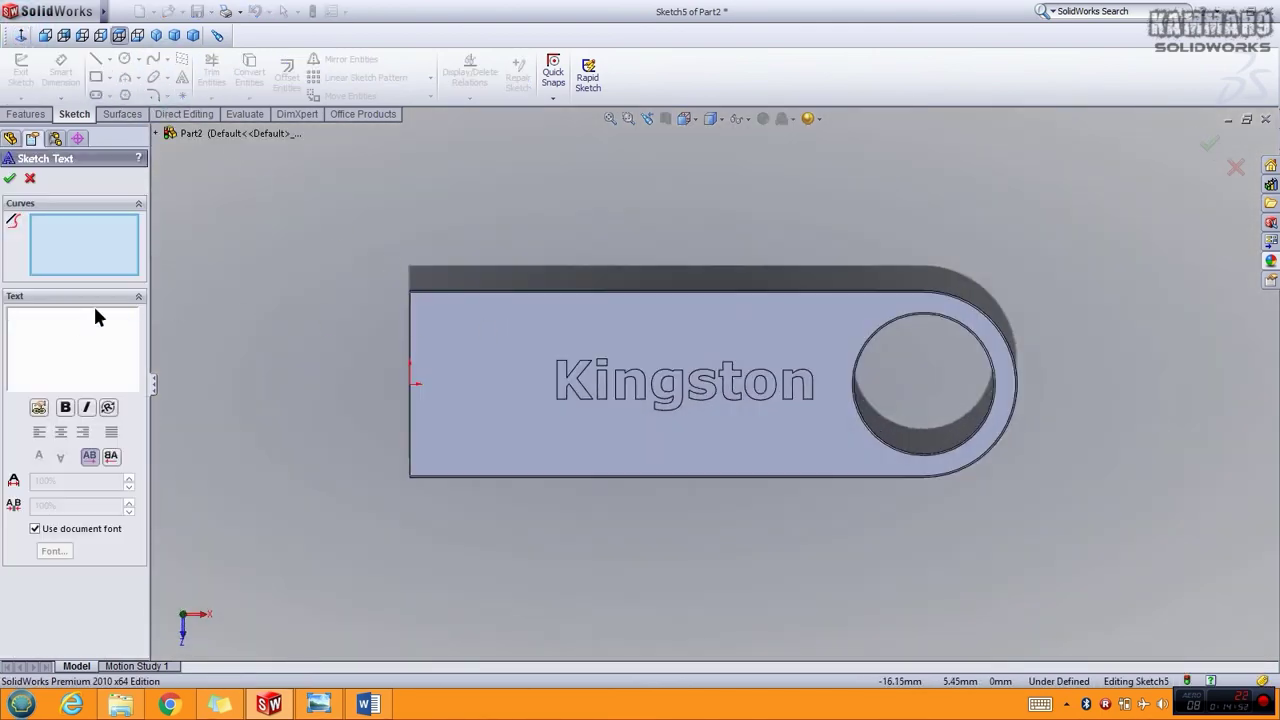
pyautogui.write('®')
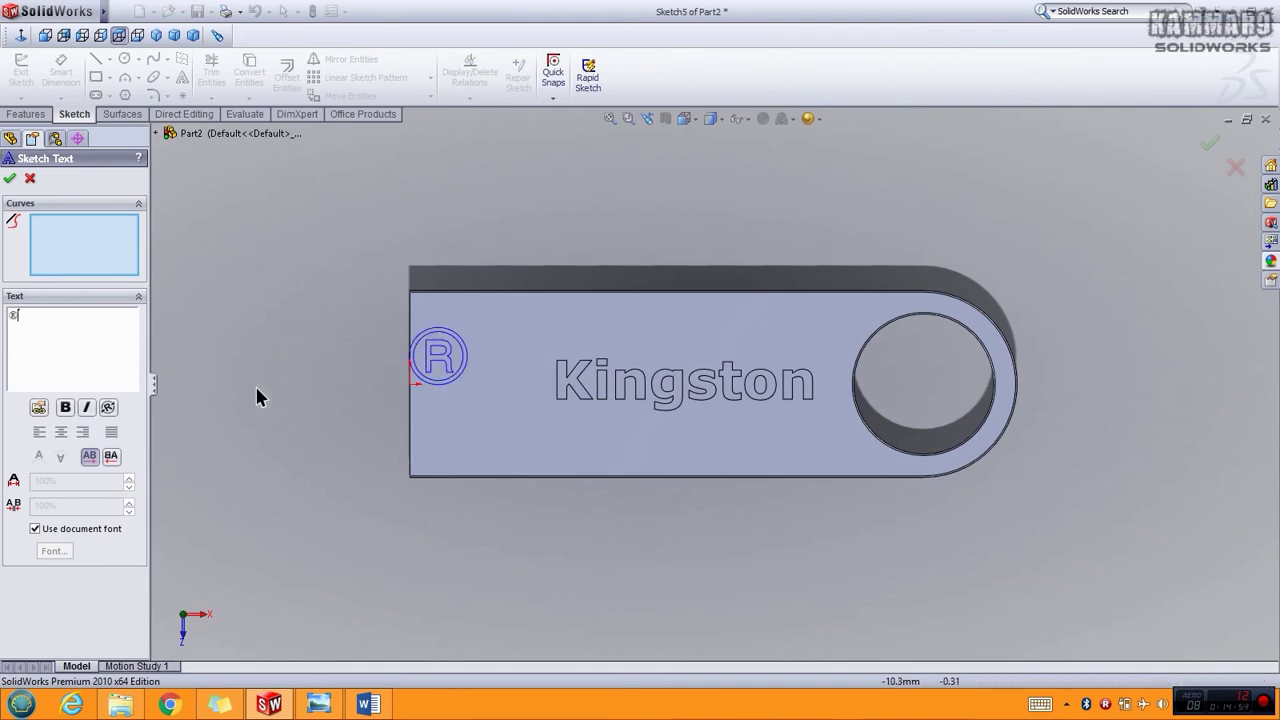
pyautogui.click(550, 340)
pyautogui.click(728, 338)
pyautogui.click(792, 360)
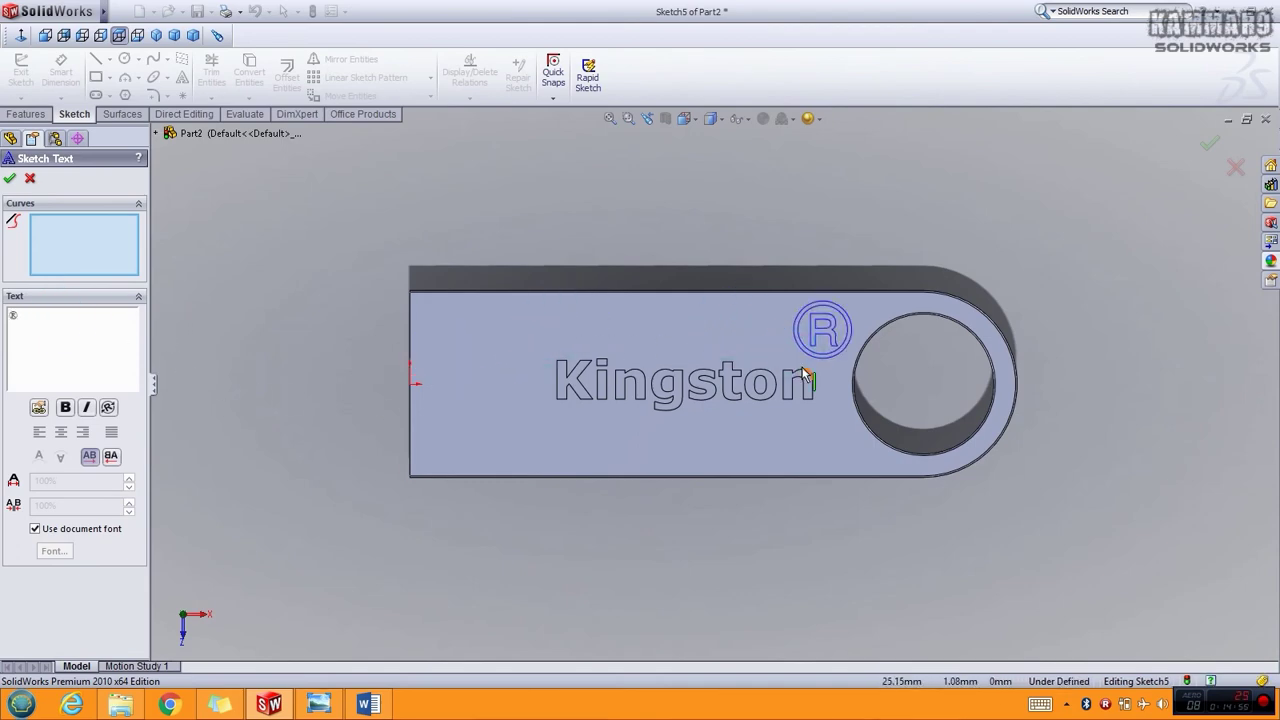
# - Stop using the document font for the ® sketch text and set its height to 1.5 mm
pyautogui.scroll(-4, 790, 388)
pyautogui.scroll(-3, 780, 380)
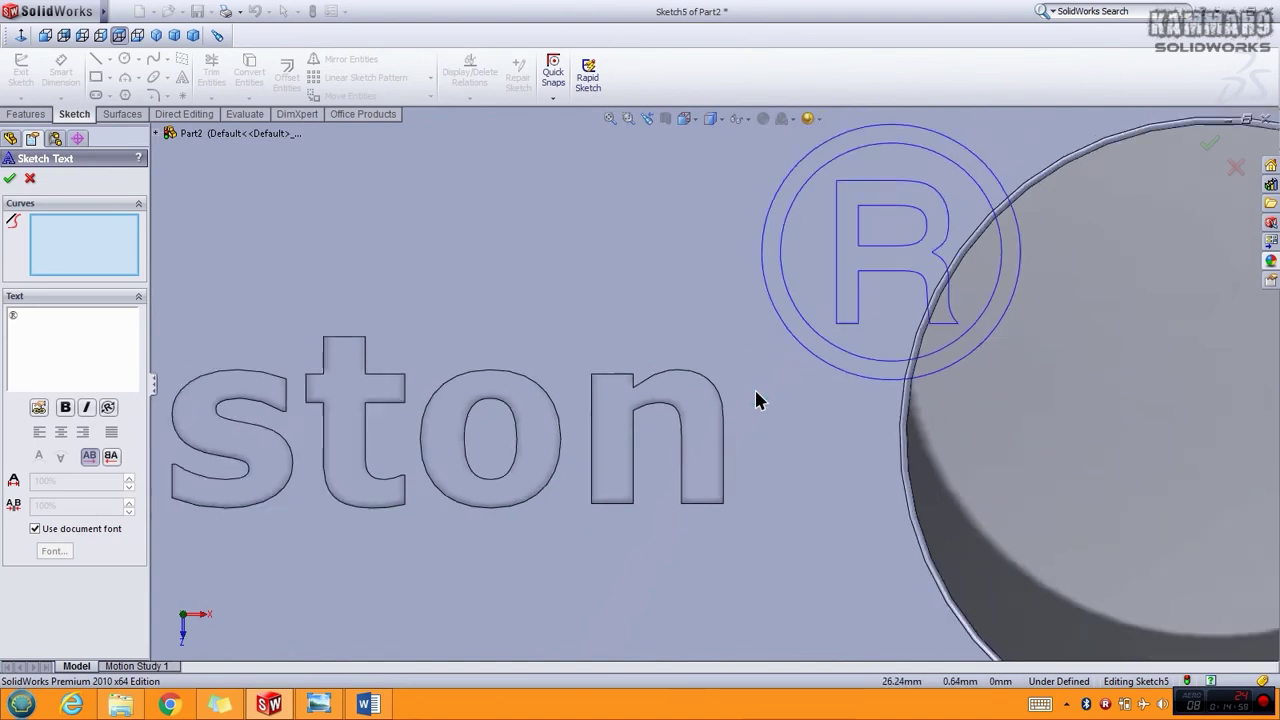
pyautogui.scroll(3, 757, 400)
pyautogui.click(36, 529)
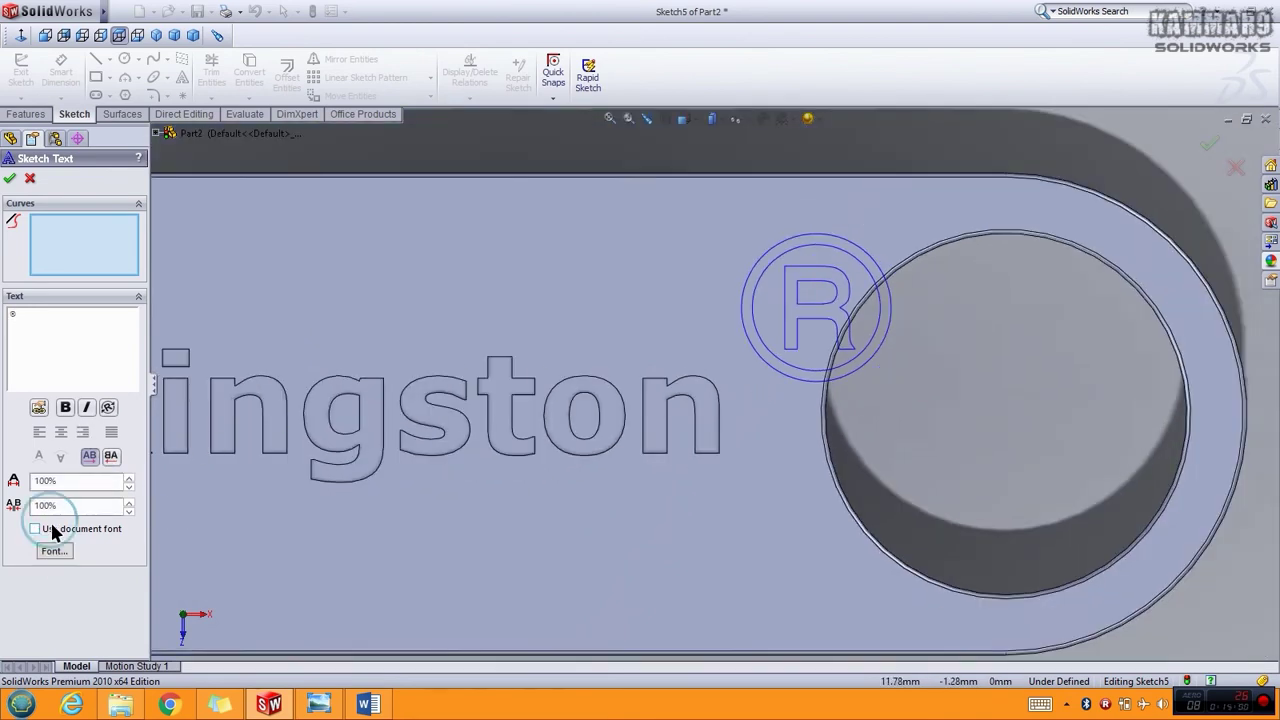
pyautogui.click(53, 552)
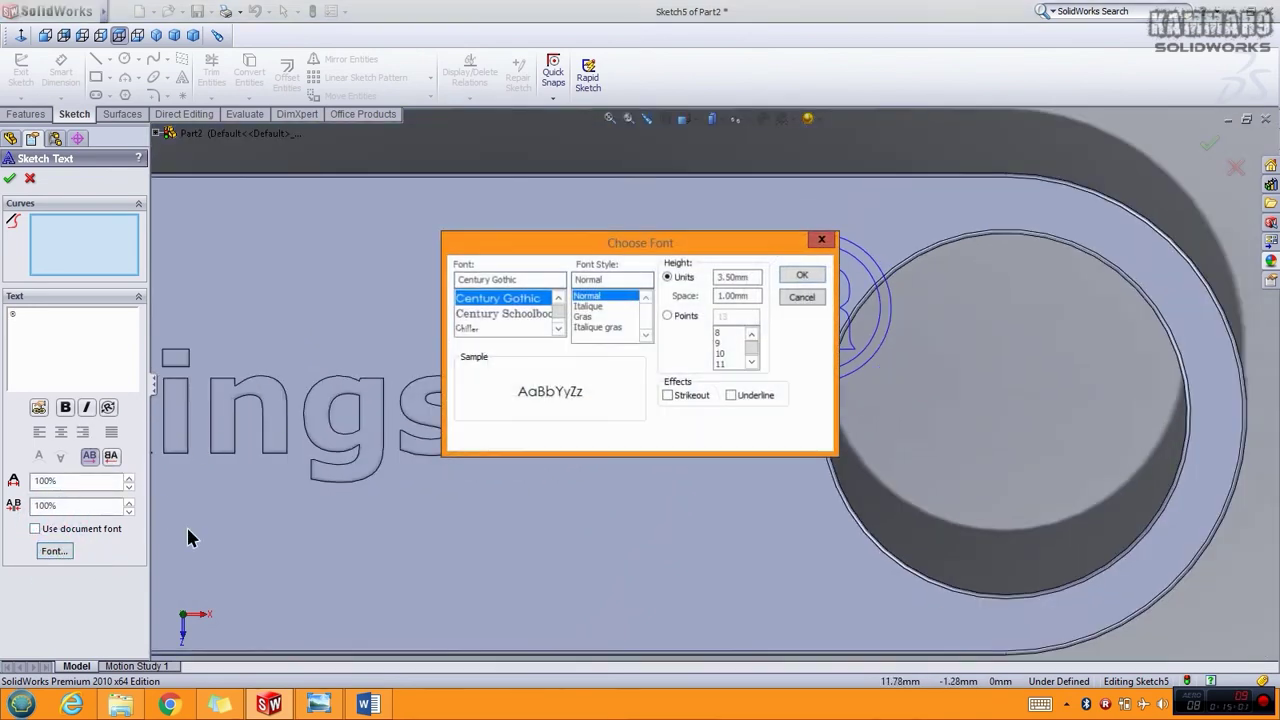
pyautogui.moveTo(748, 281); pyautogui.dragTo(715, 279)
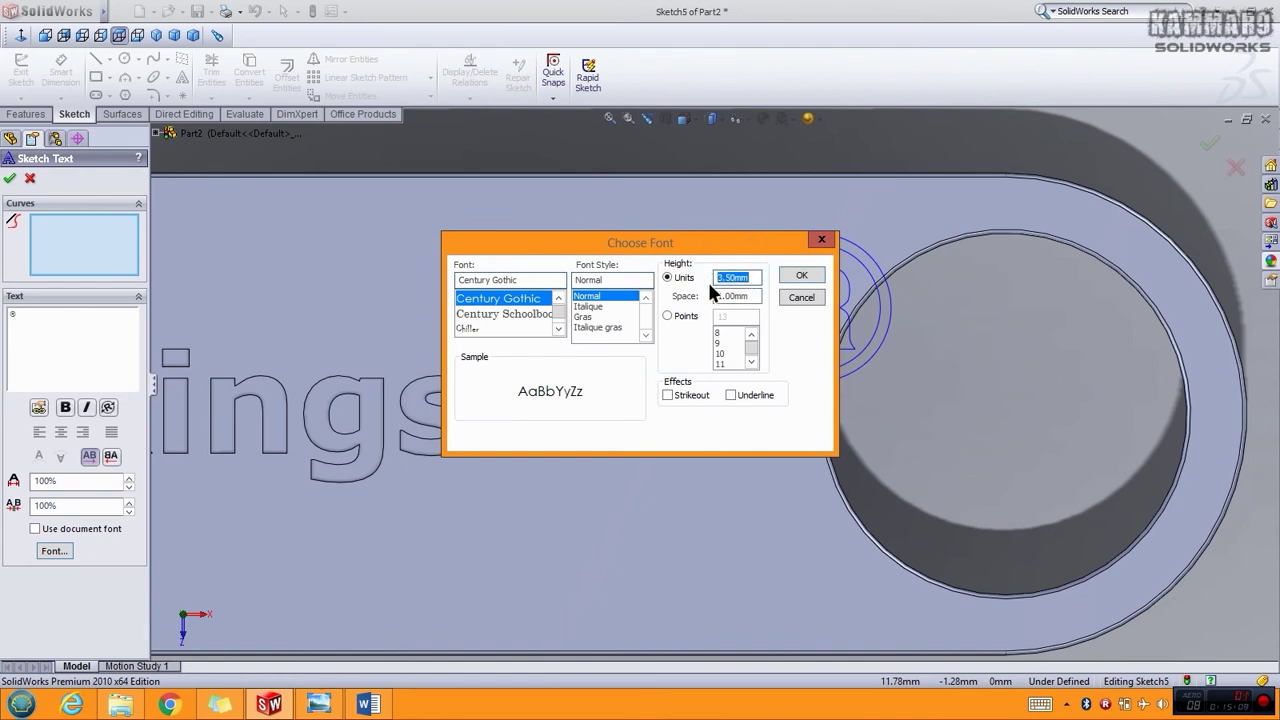
pyautogui.write('1.5')
pyautogui.click(801, 276)
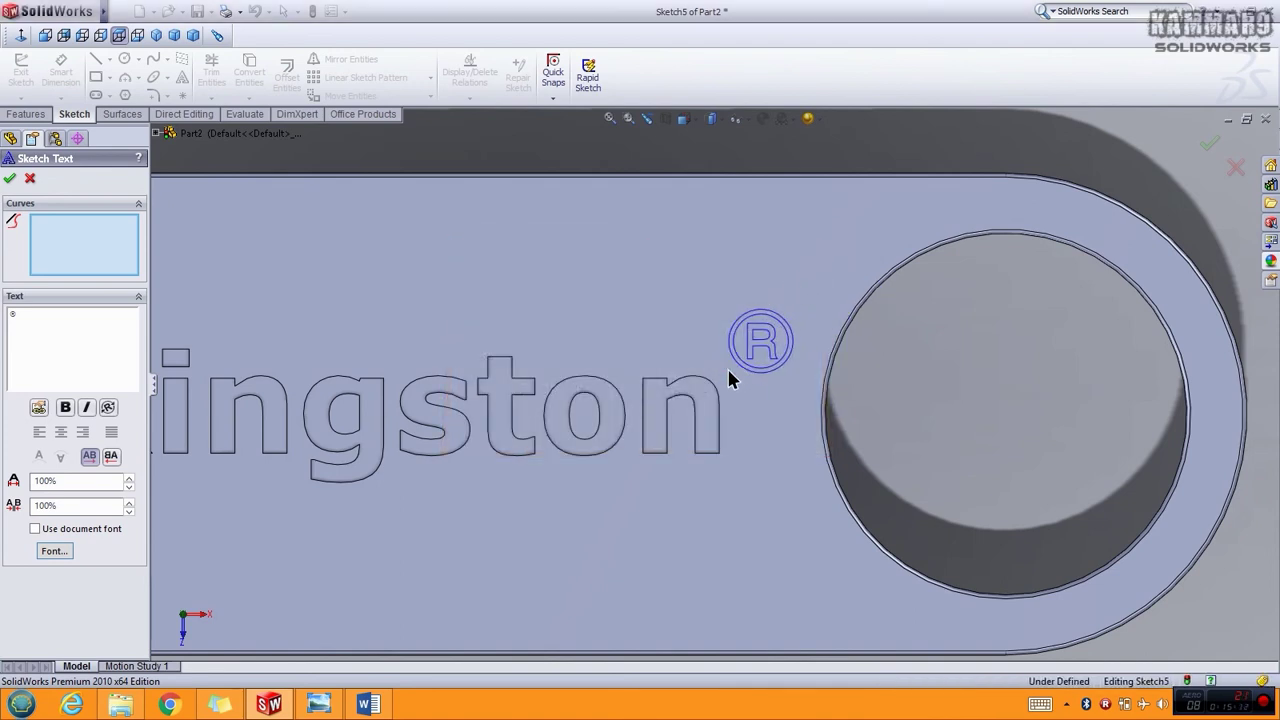
# - Position the ® sketch text just beyond the upper corner of the final n in Kingston and accept it
pyautogui.moveTo(729, 378)
pyautogui.mouseDown()
pyautogui.moveTo(717, 366)
pyautogui.moveTo(729, 405)
pyautogui.mouseUp()
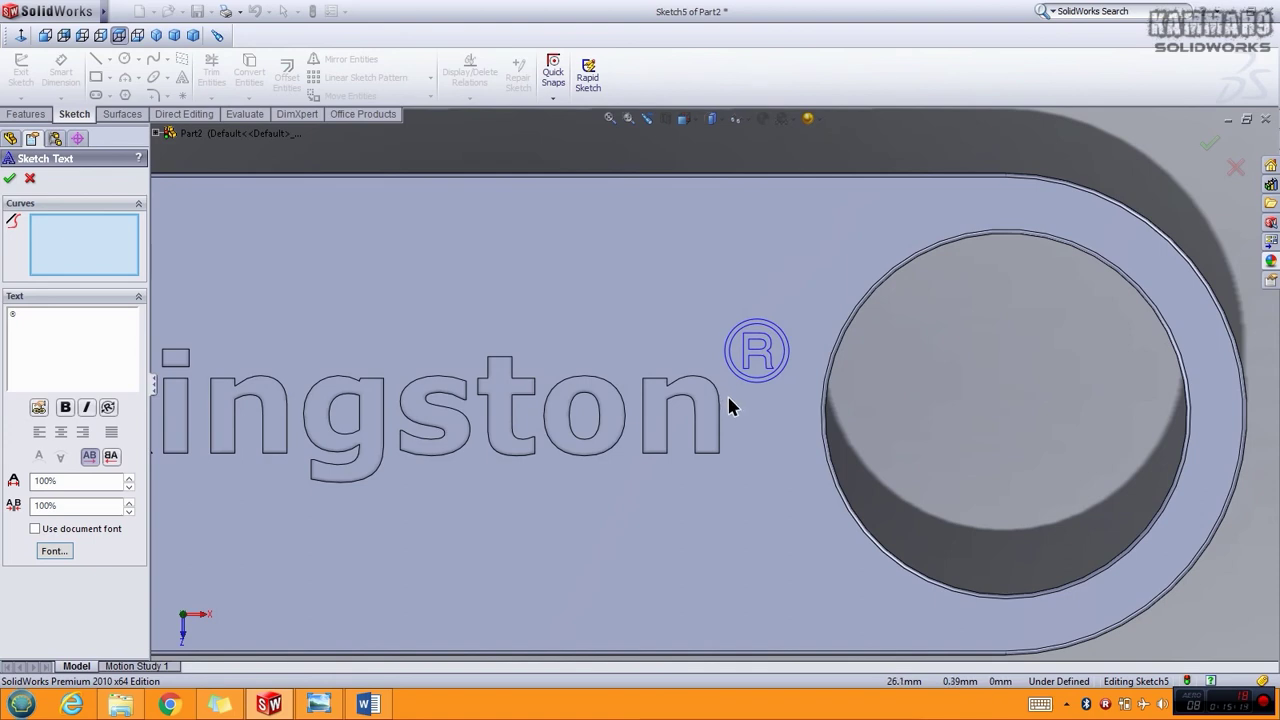
pyautogui.scroll(3, 729, 405)
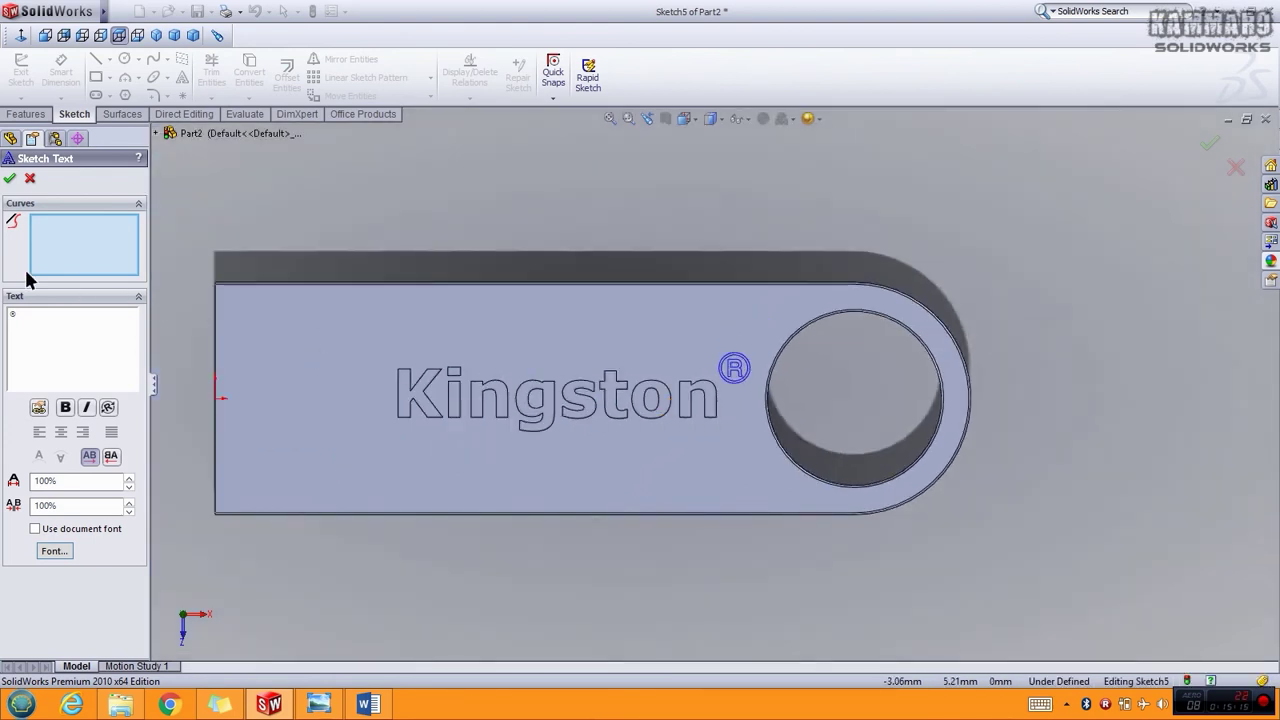
pyautogui.click(10, 179)
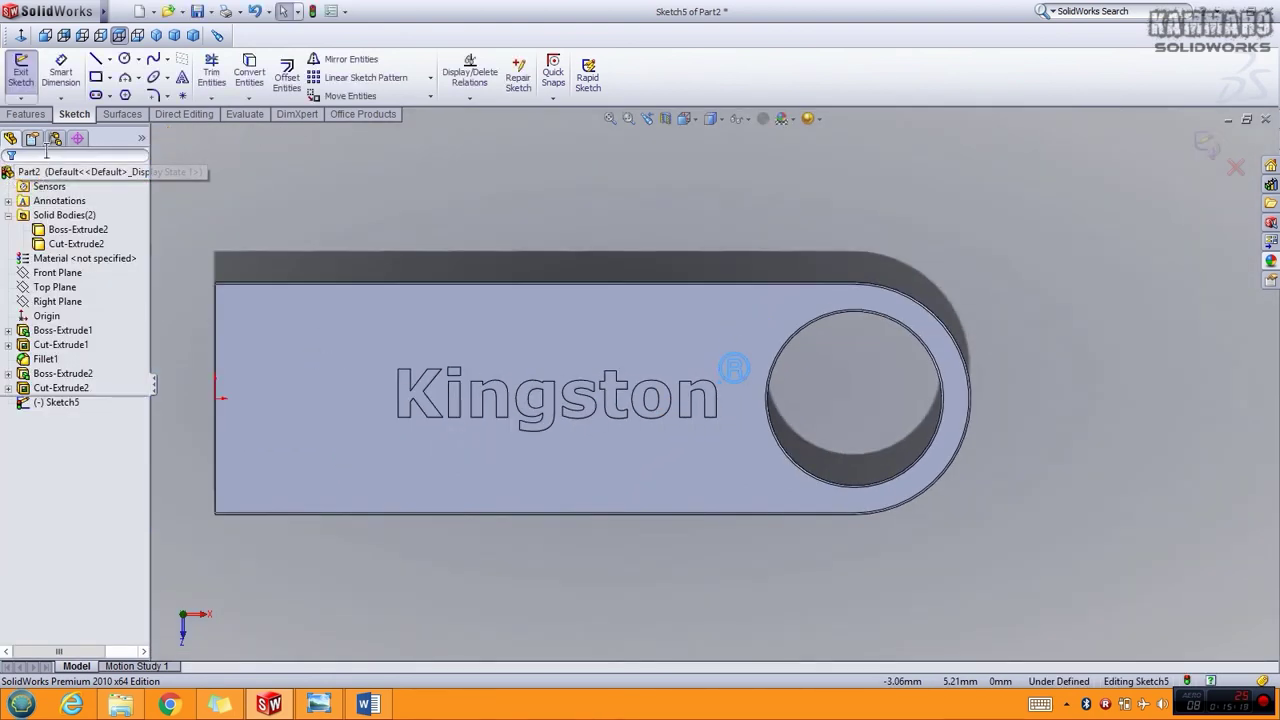
# - Engrave the ® symbol into the upper face with a blind extruded cut 0.1 mm deep
pyautogui.click(26, 114)
pyautogui.click(229, 72)
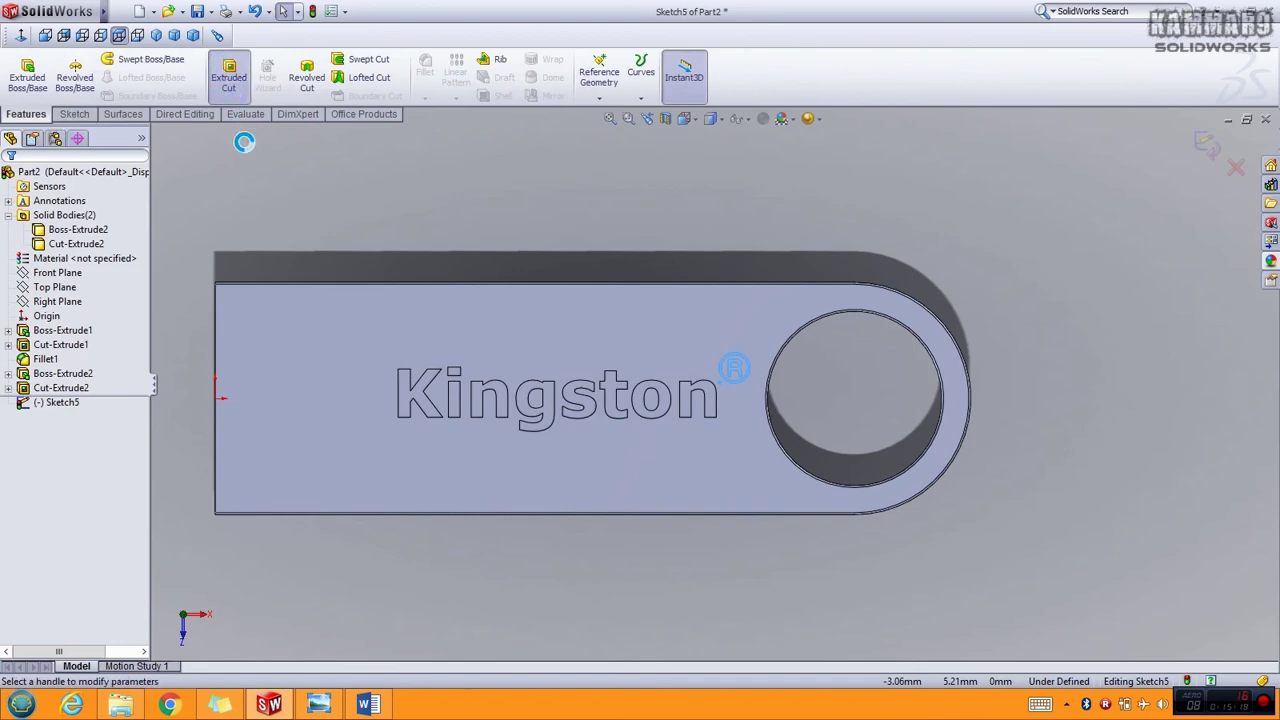
pyautogui.scroll(-4, 748, 424)
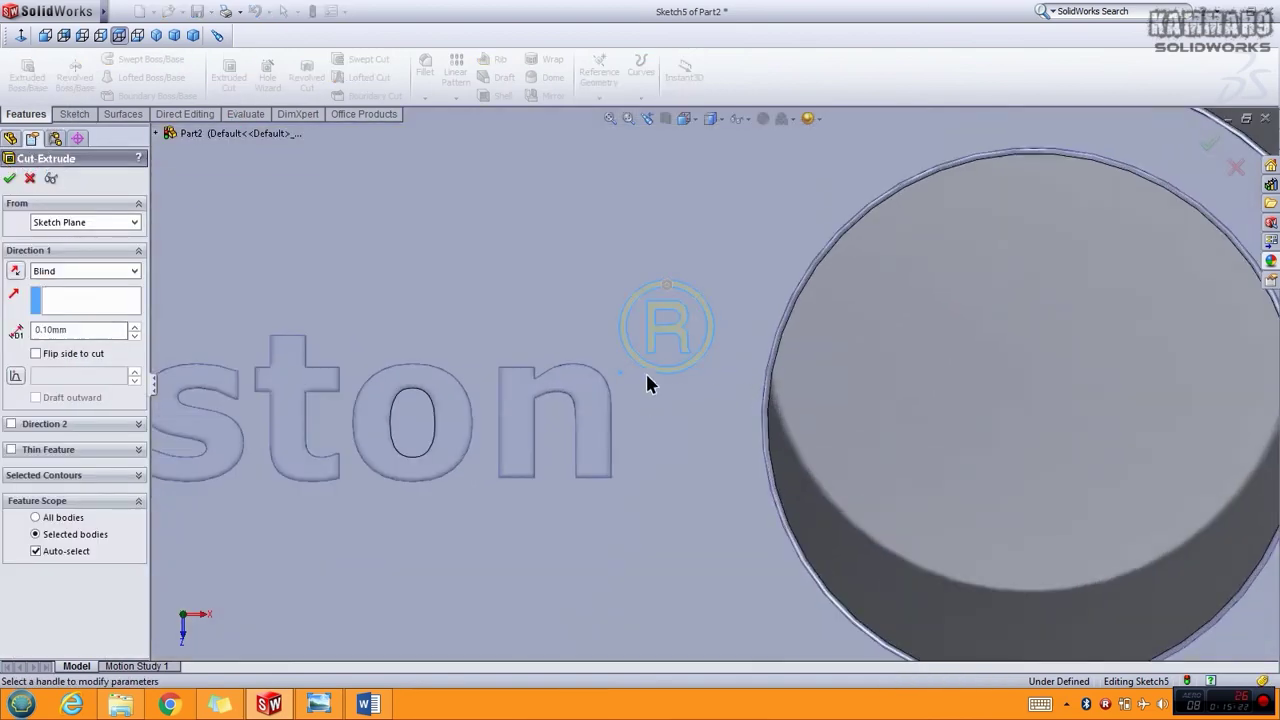
pyautogui.moveTo(651, 380); pyautogui.dragTo(358, 229, button='middle')
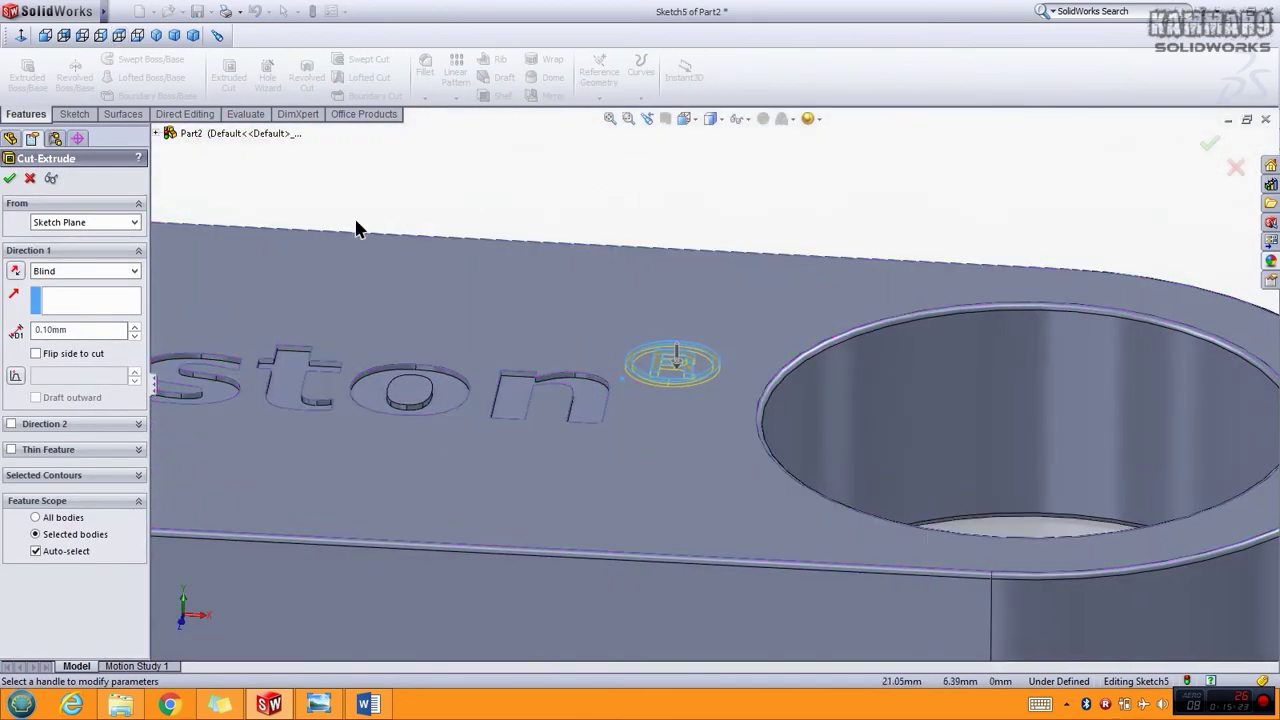
pyautogui.click(11, 179)
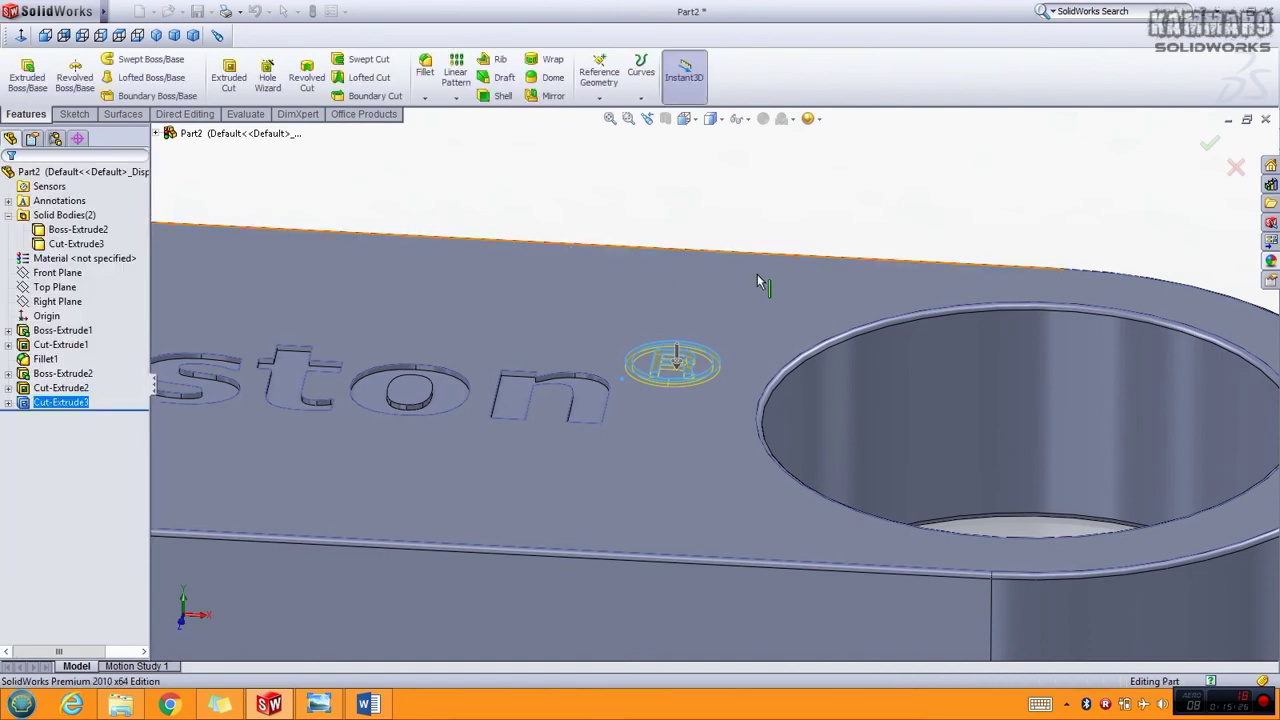
# - Assign the Chrome Stainless Steel material from the Steel category to the part
pyautogui.scroll(5, 757, 274)
pyautogui.moveTo(757, 230); pyautogui.dragTo(784, 317, button='middle')
pyautogui.scroll(2, 630, 280)
pyautogui.scroll(2, 382, 295)
pyautogui.moveTo(382, 295); pyautogui.dragTo(443, 363, button='middle')
pyautogui.scroll(-2, 515, 450)
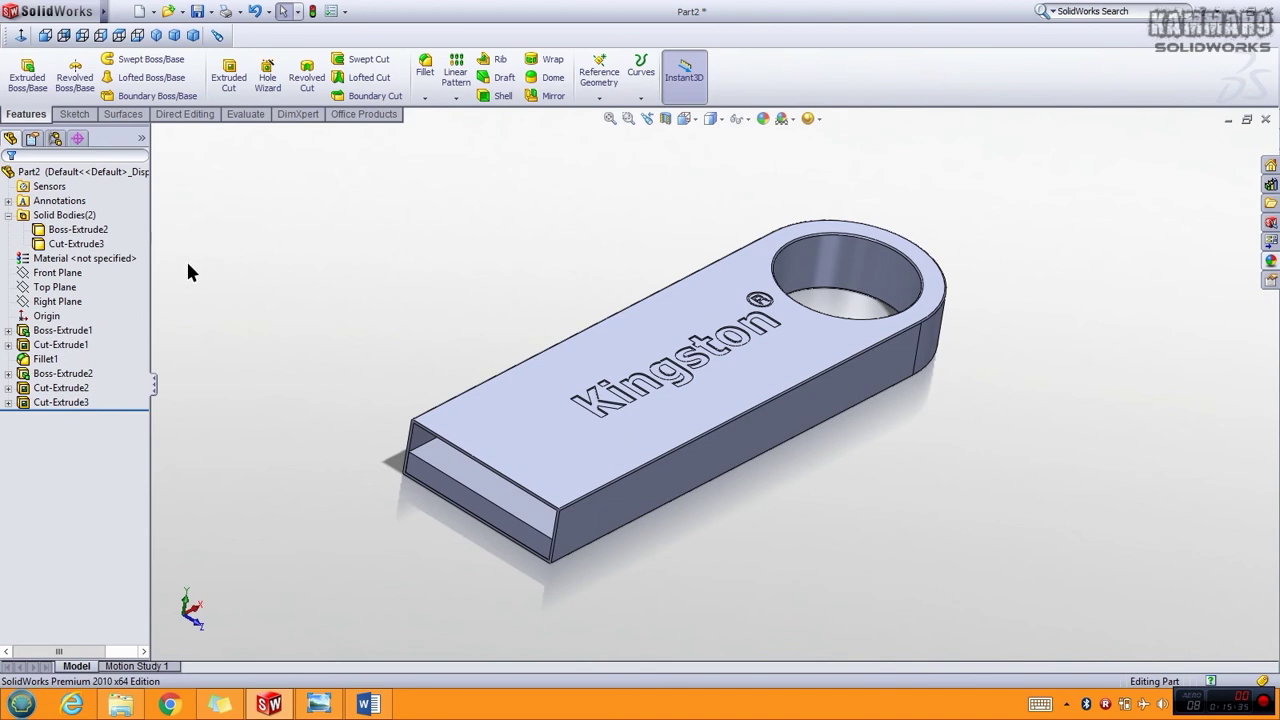
pyautogui.rightClick(107, 261)
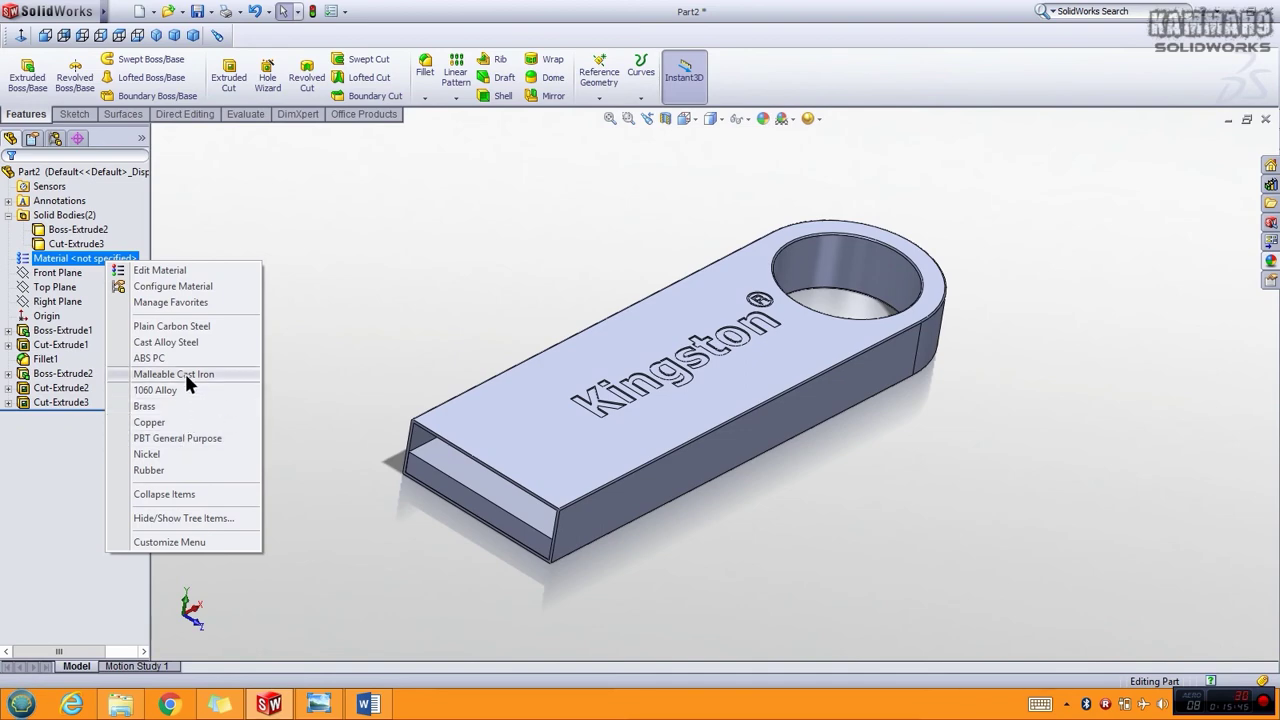
pyautogui.click(177, 272)
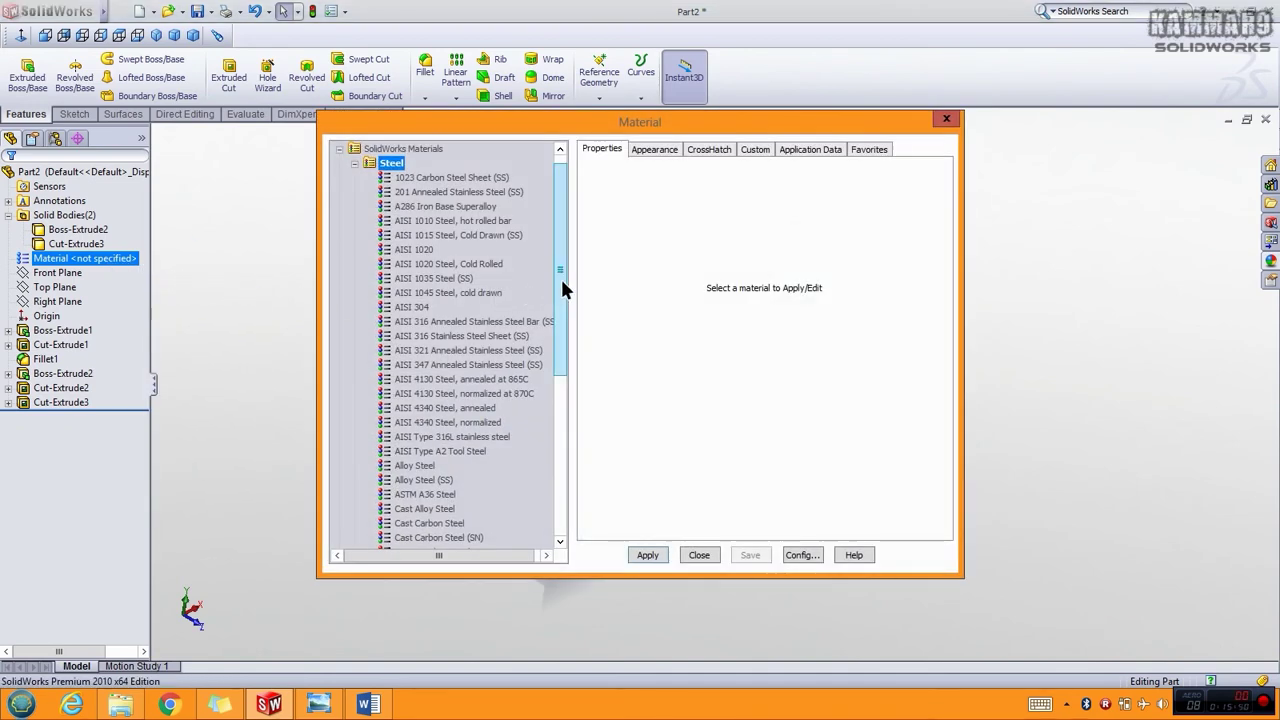
pyautogui.moveTo(560, 277); pyautogui.dragTo(547, 335)
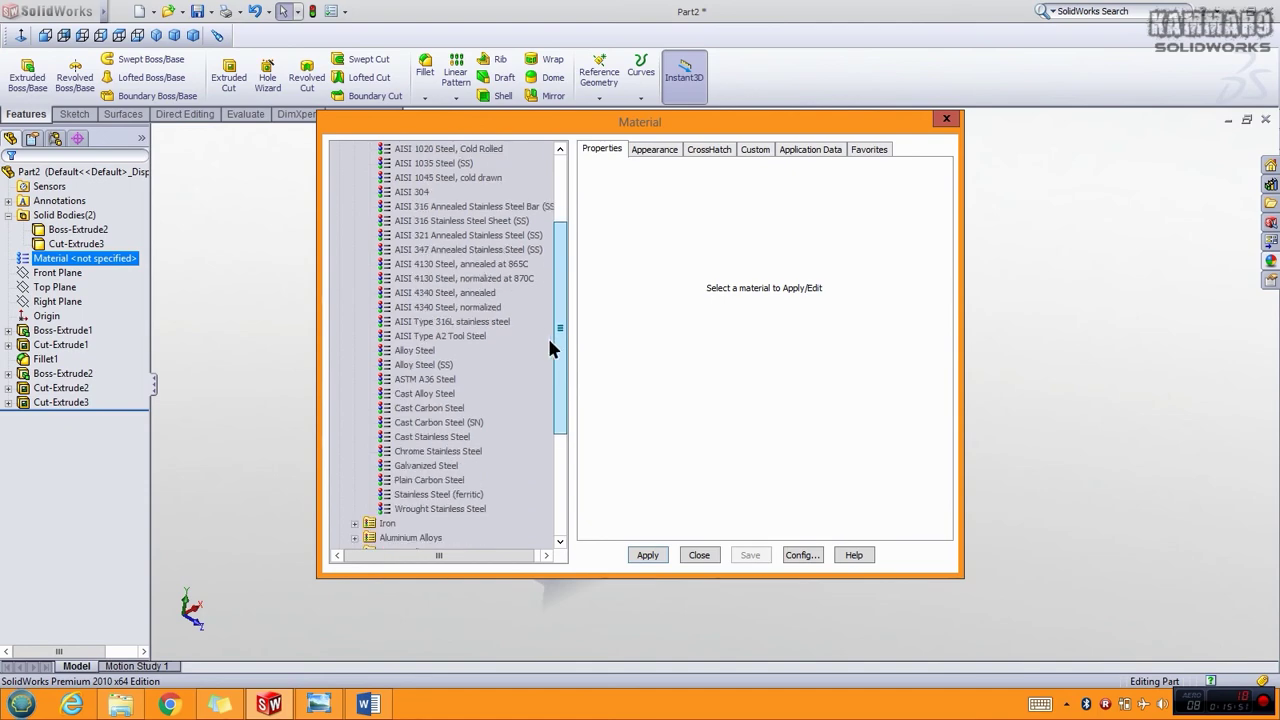
pyautogui.click(446, 452)
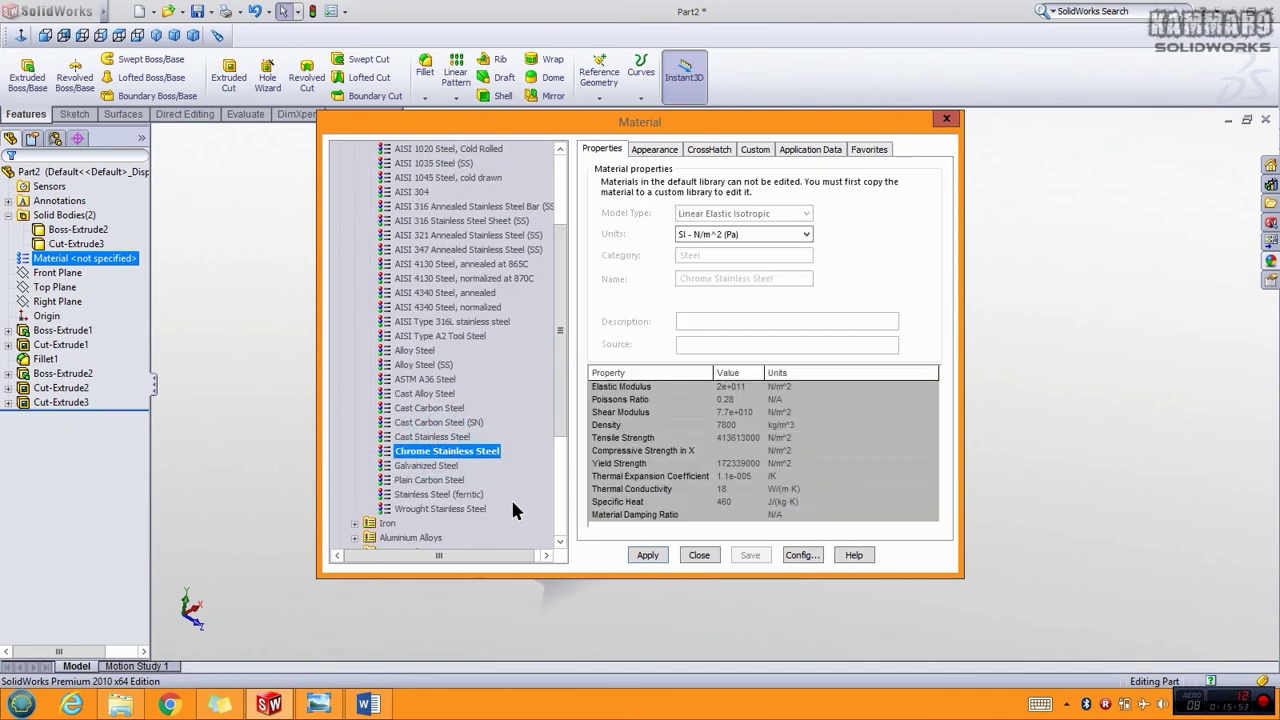
pyautogui.click(648, 555)
pyautogui.click(699, 554)
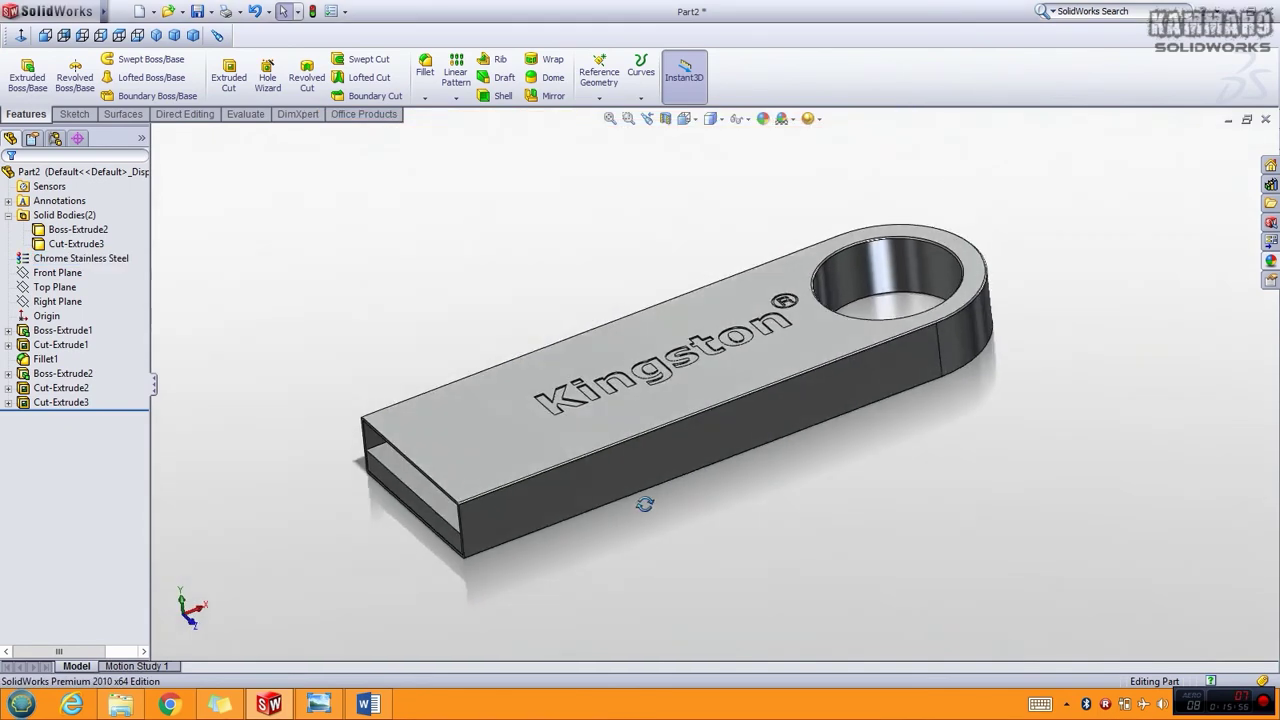
# - Apply the black spray paint appearance from the Sprayed paints to the engraved ® cut feature
pyautogui.moveTo(644, 504); pyautogui.dragTo(709, 516, button='middle')
pyautogui.scroll(2, 709, 516)
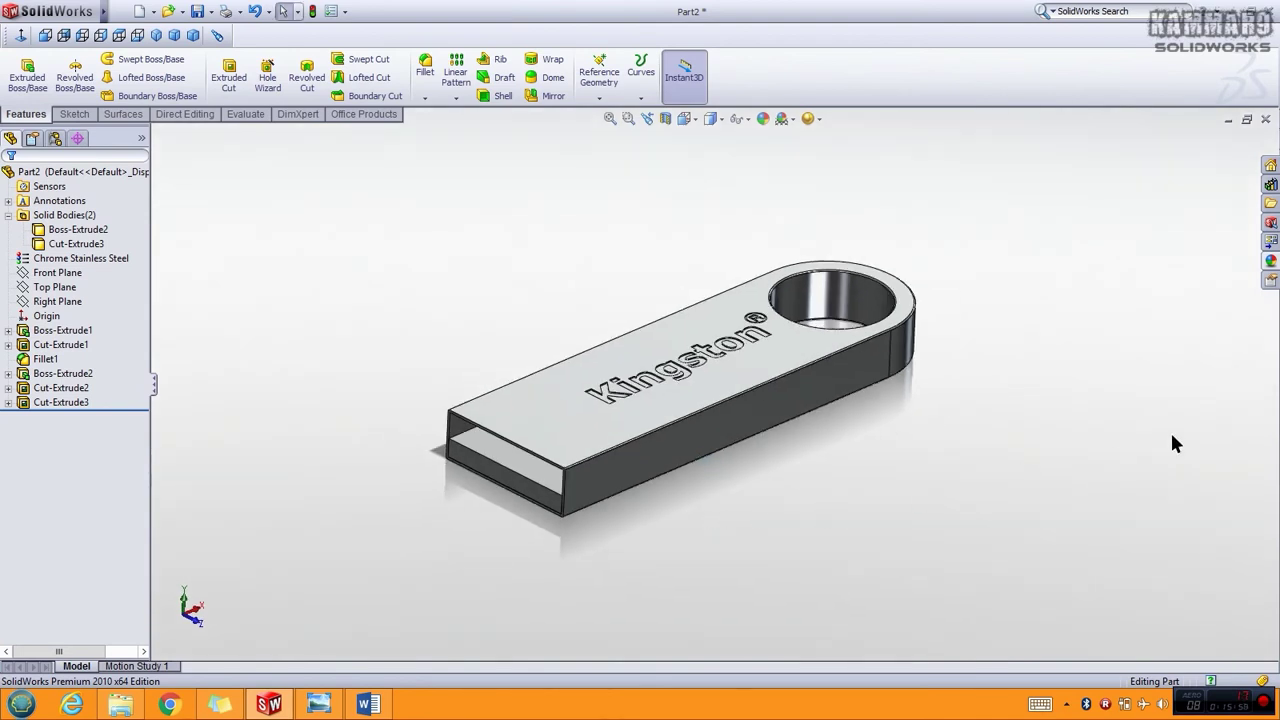
pyautogui.click(1271, 263)
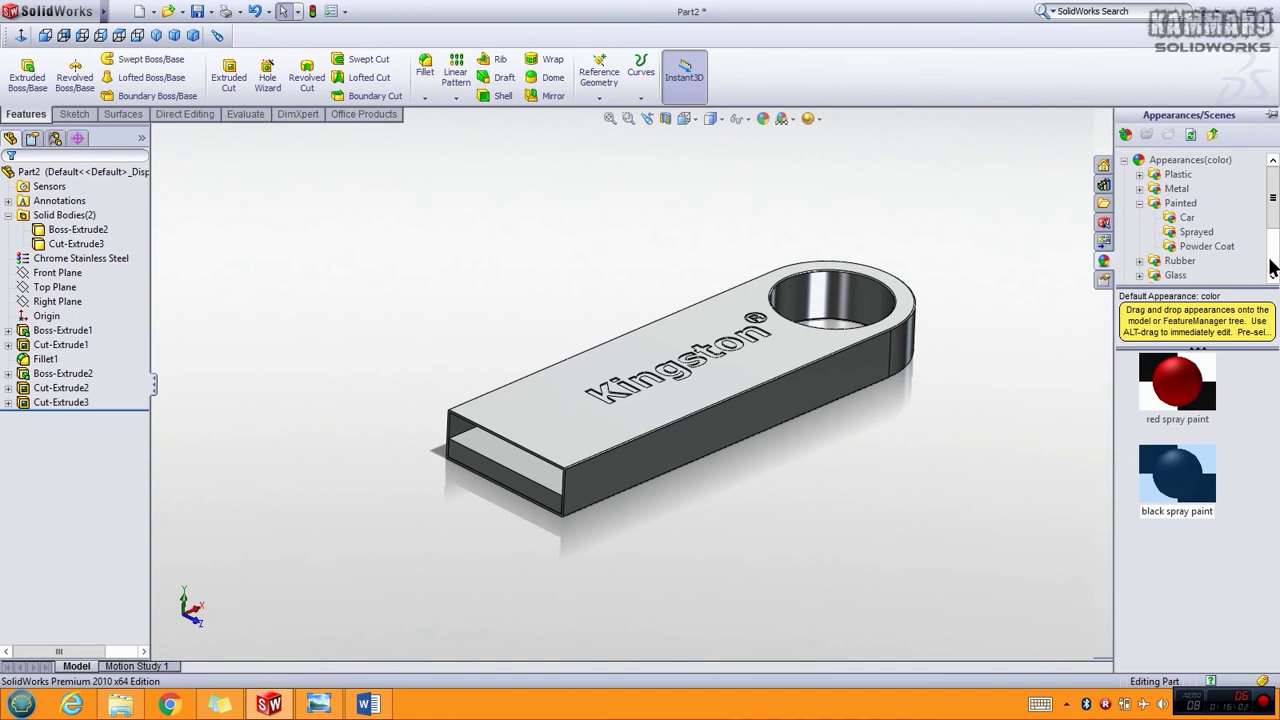
pyautogui.click(1196, 231)
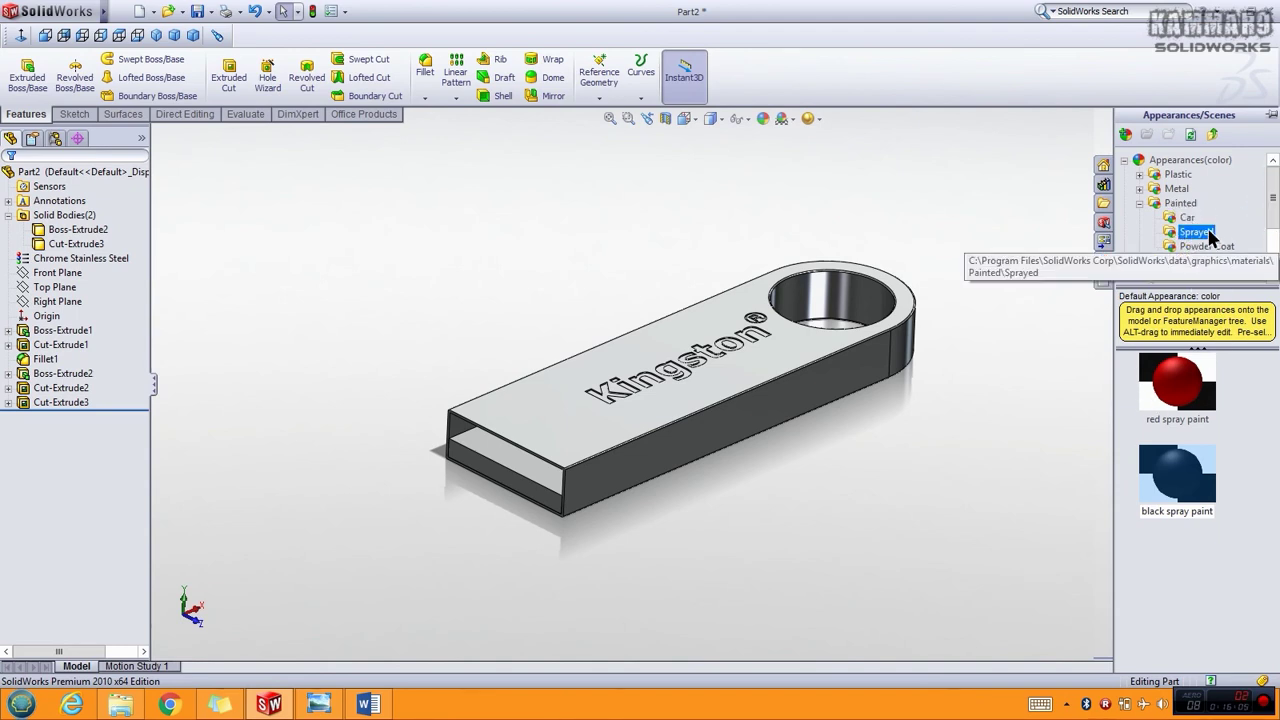
pyautogui.click(1177, 488)
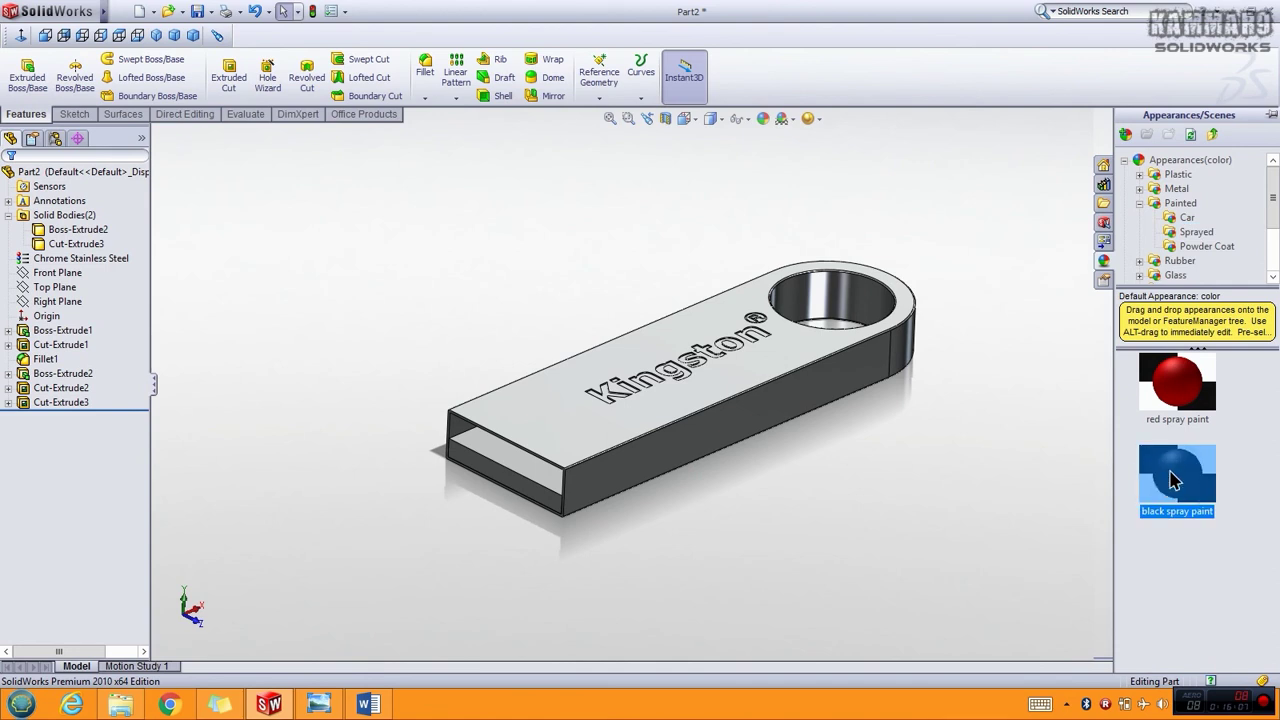
pyautogui.moveTo(1172, 486)
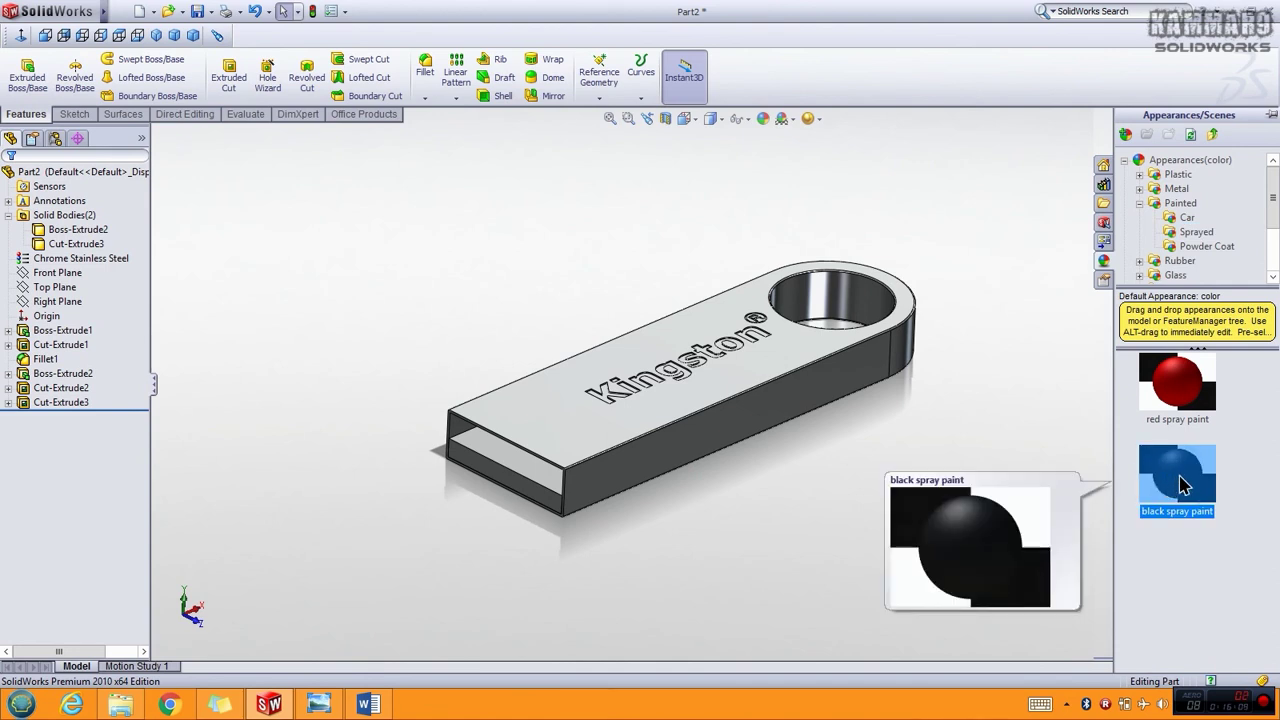
pyautogui.moveTo(1183, 484)
pyautogui.mouseDown()
pyautogui.moveTo(785, 490)
pyautogui.moveTo(545, 522)
pyautogui.moveTo(90, 425)
pyautogui.moveTo(77, 408)
pyautogui.mouseUp()
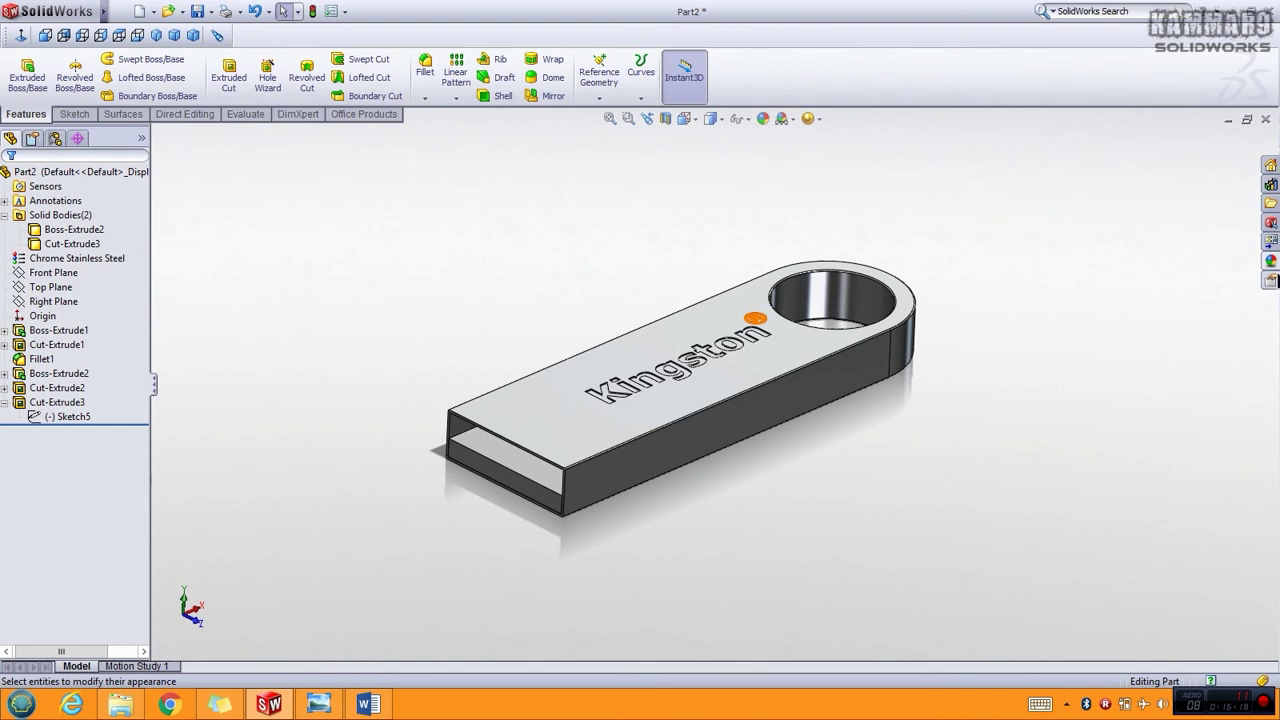
# - Apply the black spray paint appearance to the engraved Kingston cut and to the connector insert body
pyautogui.click(1270, 262)
pyautogui.moveTo(1182, 480); pyautogui.dragTo(45, 388)
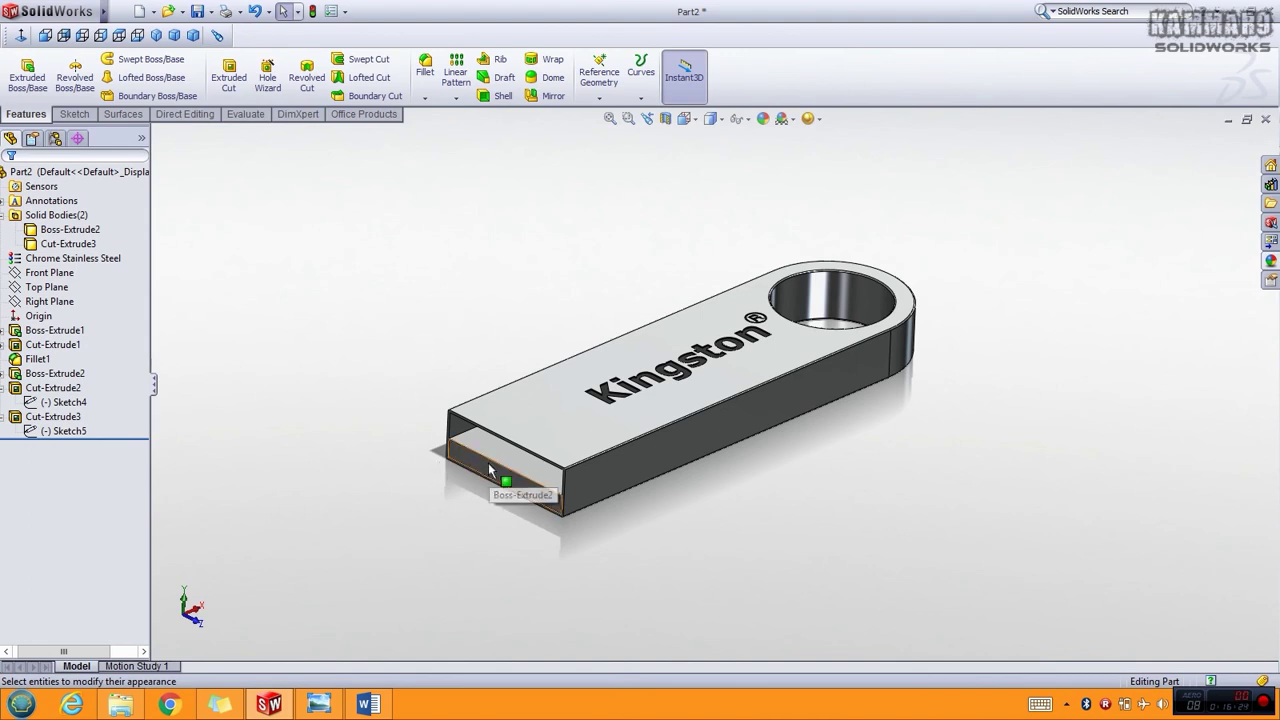
pyautogui.click(1270, 262)
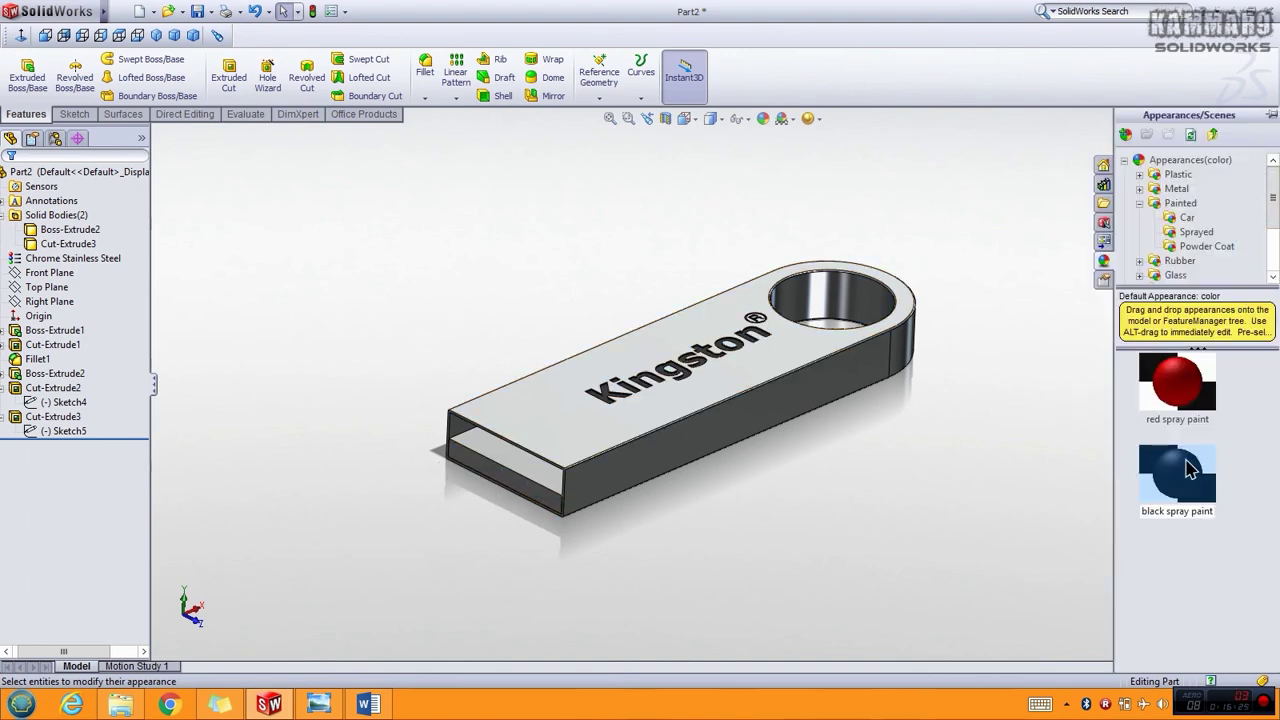
pyautogui.moveTo(1190, 470)
pyautogui.mouseDown()
pyautogui.moveTo(110, 280)
pyautogui.moveTo(83, 243)
pyautogui.mouseUp()
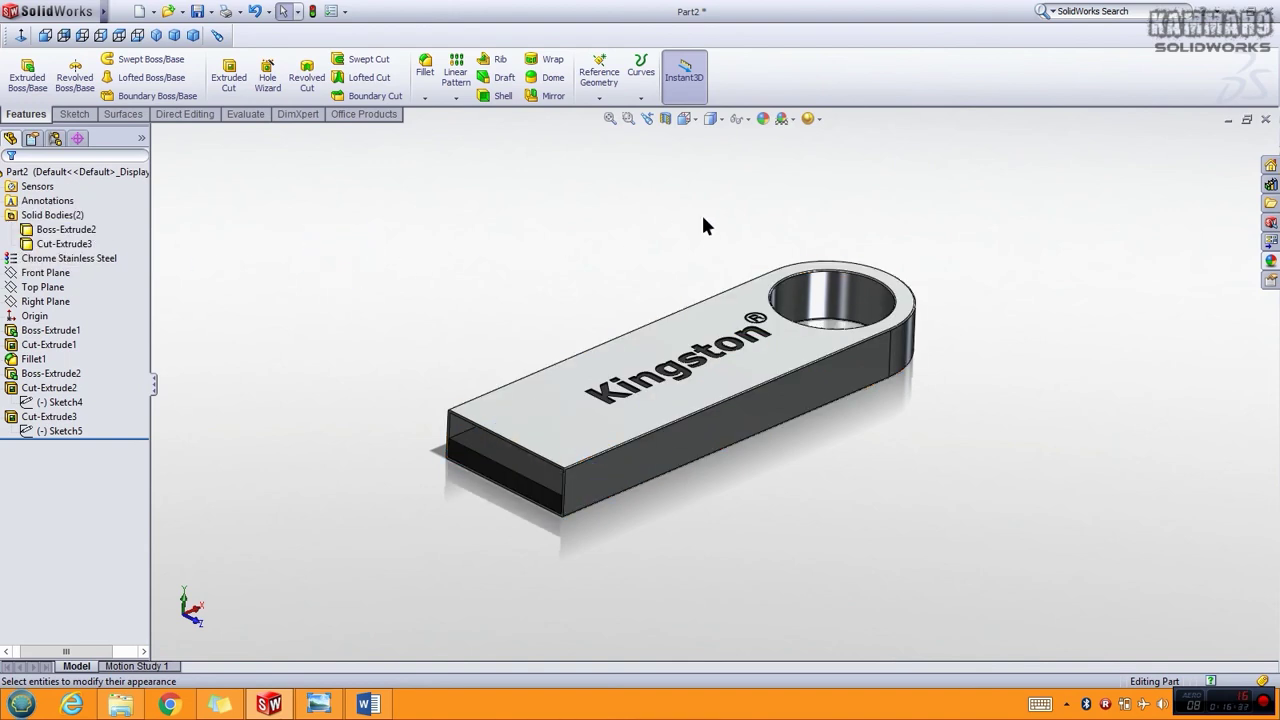
# - Examine the flash drive's steel body, black lettering and connector opening from several angles
pyautogui.moveTo(703, 225); pyautogui.dragTo(709, 230, button='middle')
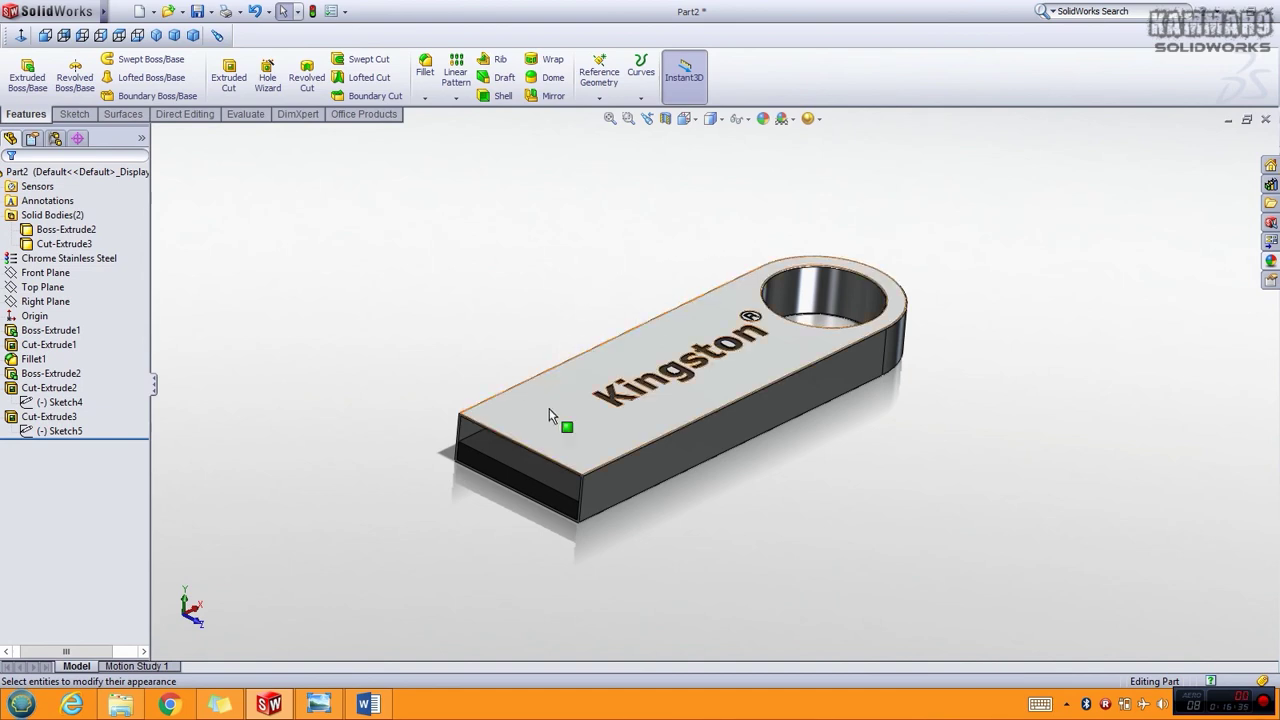
pyautogui.moveTo(651, 395); pyautogui.dragTo(690, 392, button='middle')
pyautogui.moveTo(929, 283); pyautogui.dragTo(897, 327, button='middle')
pyautogui.scroll(2, 897, 327)
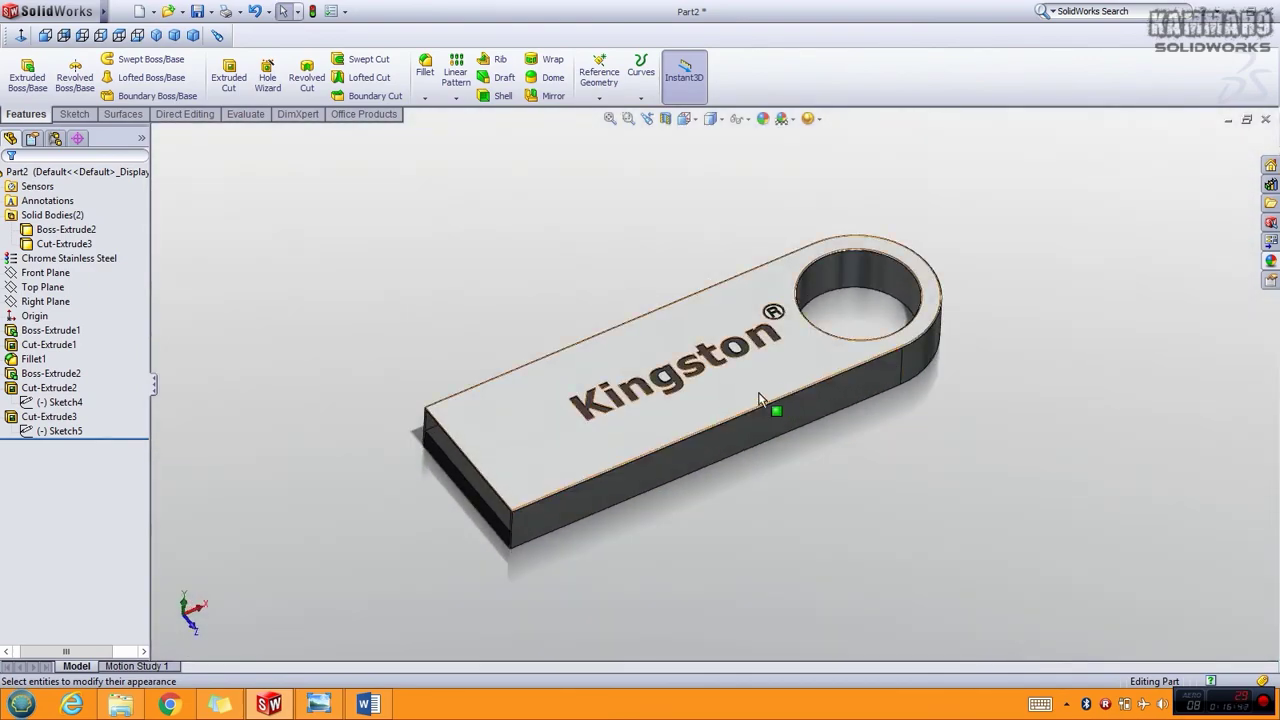
pyautogui.scroll(3, 766, 406)
pyautogui.moveTo(752, 408)
pyautogui.mouseDown(button='middle')
pyautogui.moveTo(700, 446)
pyautogui.moveTo(743, 403)
pyautogui.moveTo(730, 403)
pyautogui.mouseUp(button='middle')
pyautogui.scroll(-3, 720, 440)
pyautogui.moveTo(766, 323); pyautogui.dragTo(716, 352, button='middle')
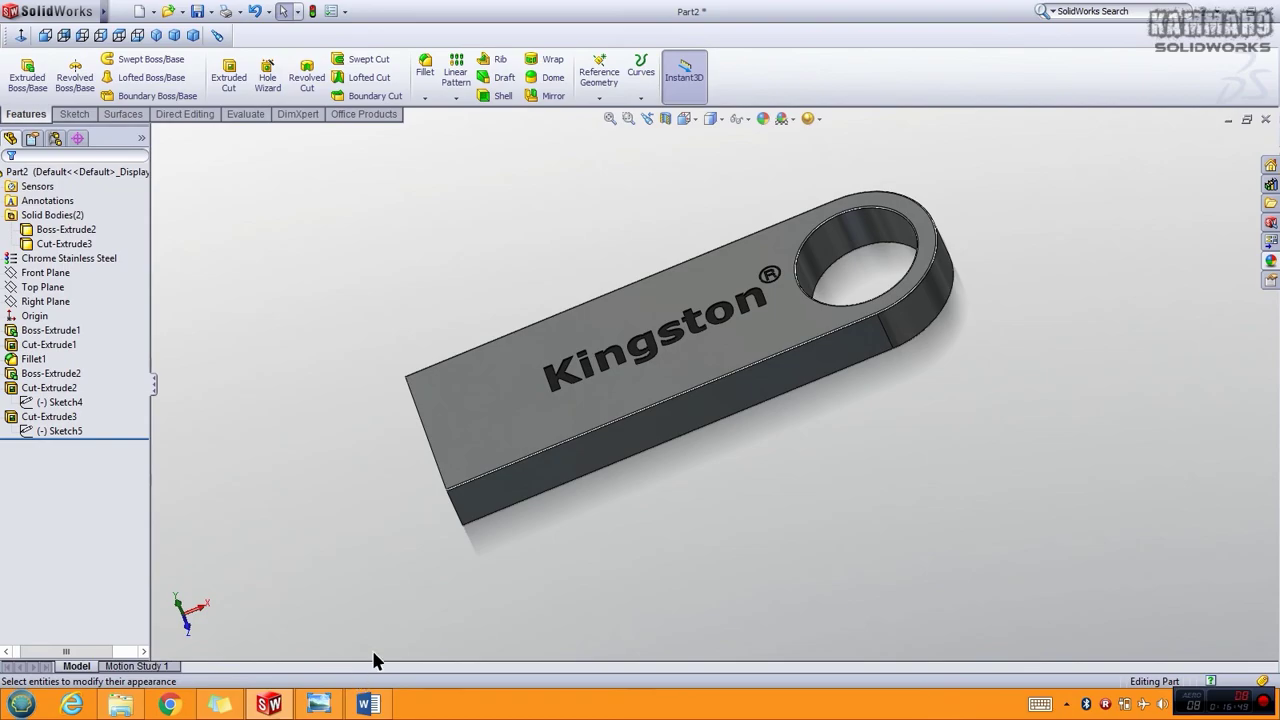
pyautogui.moveTo(373, 660); pyautogui.dragTo(430, 560, button='middle')
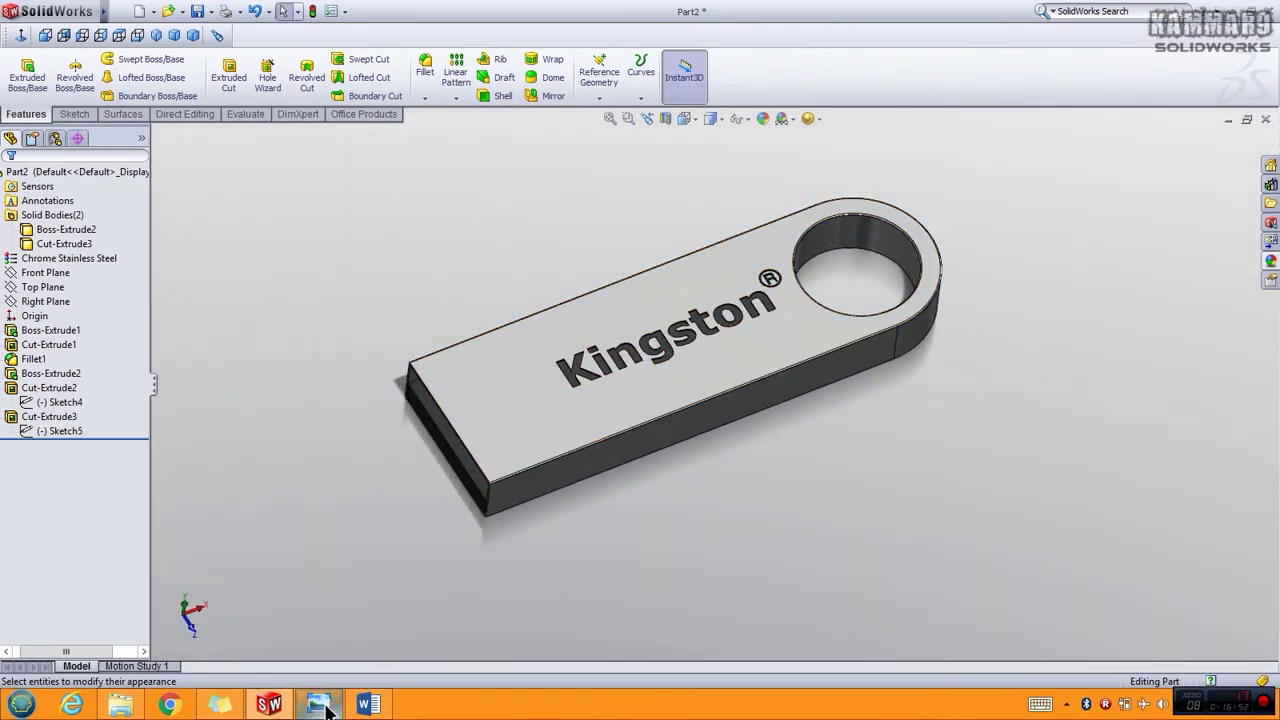
# - Compare the model's shape and appearance with the flash drive photo in Windows Photo Viewer
pyautogui.click(319, 705)
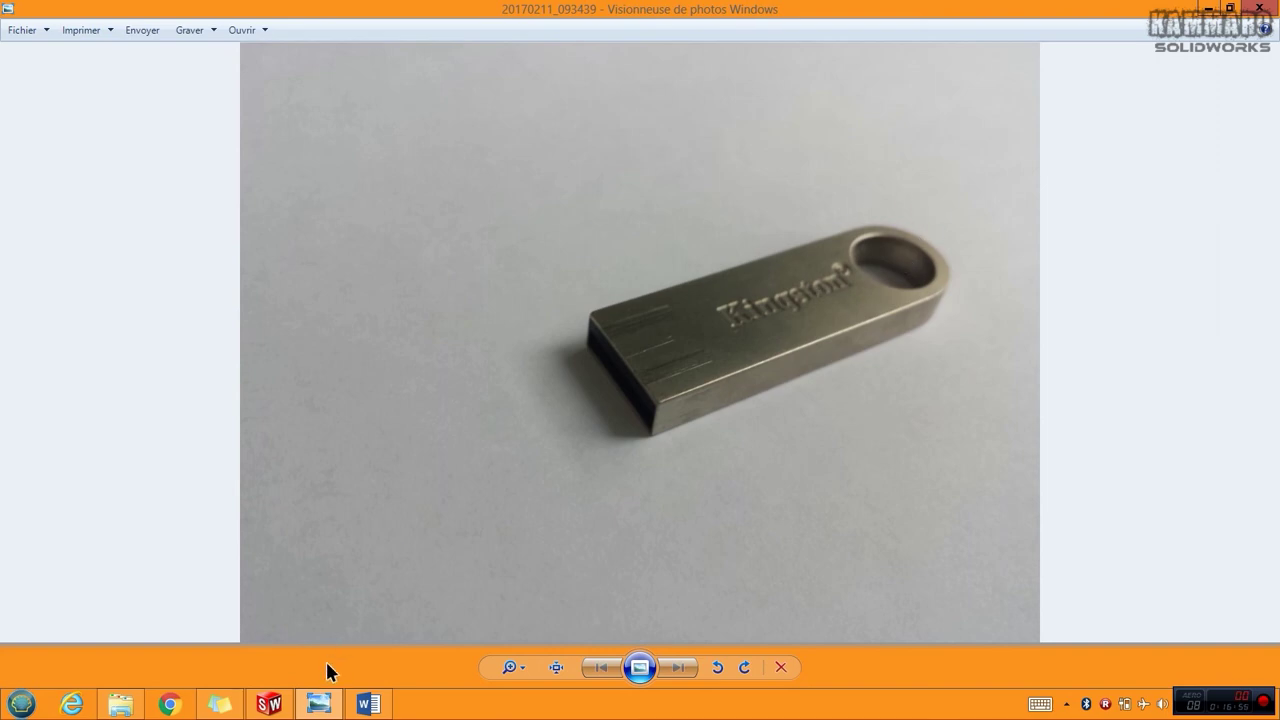
pyautogui.click(319, 704)
pyautogui.moveTo(640, 437); pyautogui.dragTo(600, 297, button='middle')
pyautogui.moveTo(734, 354); pyautogui.dragTo(579, 316, button='middle')
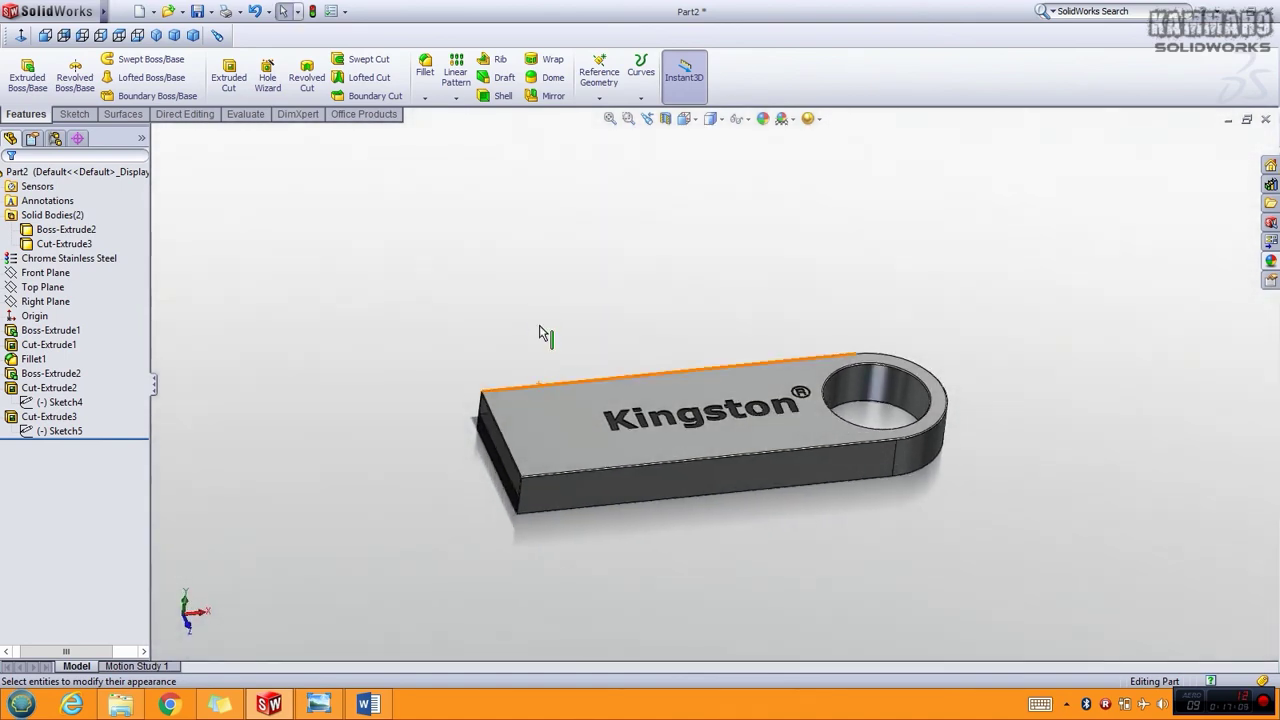